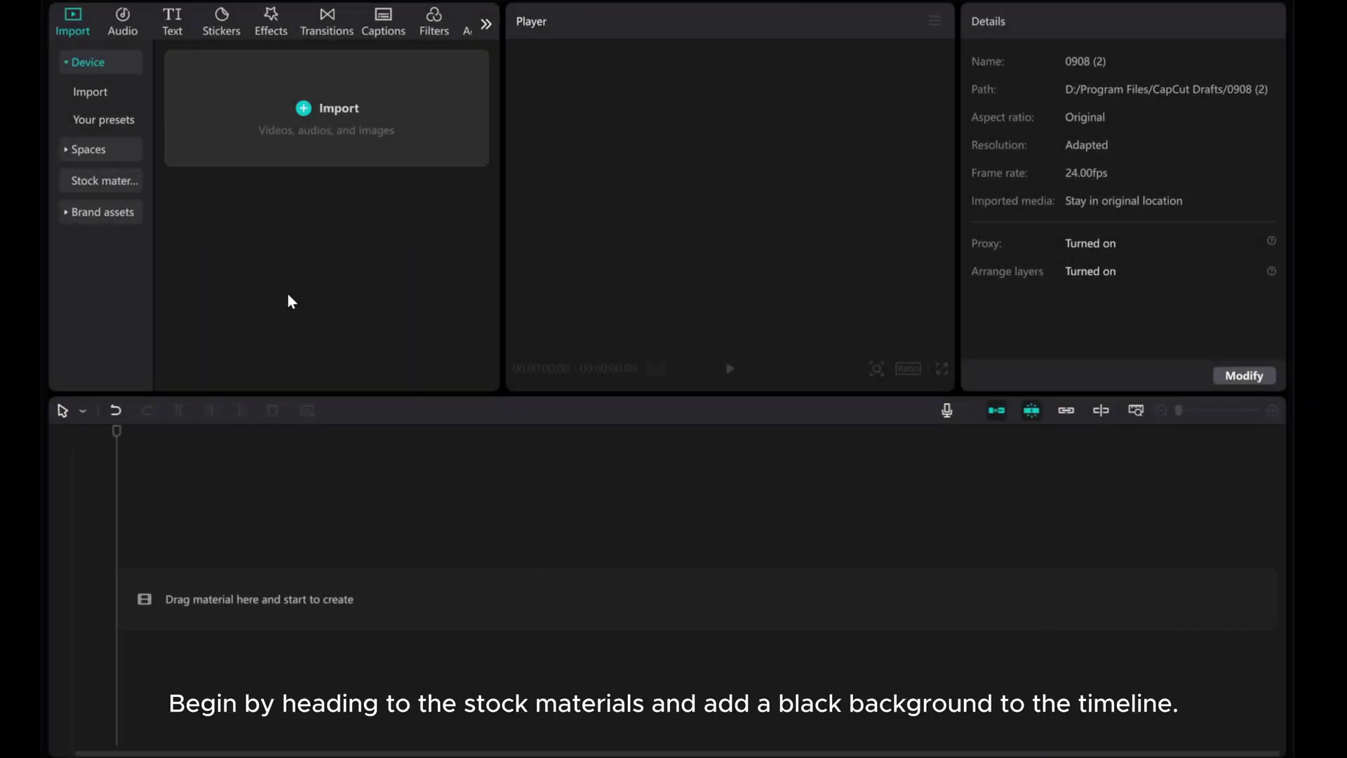
Add the five-second black background stock clip to the empty timeline
click(96, 181)
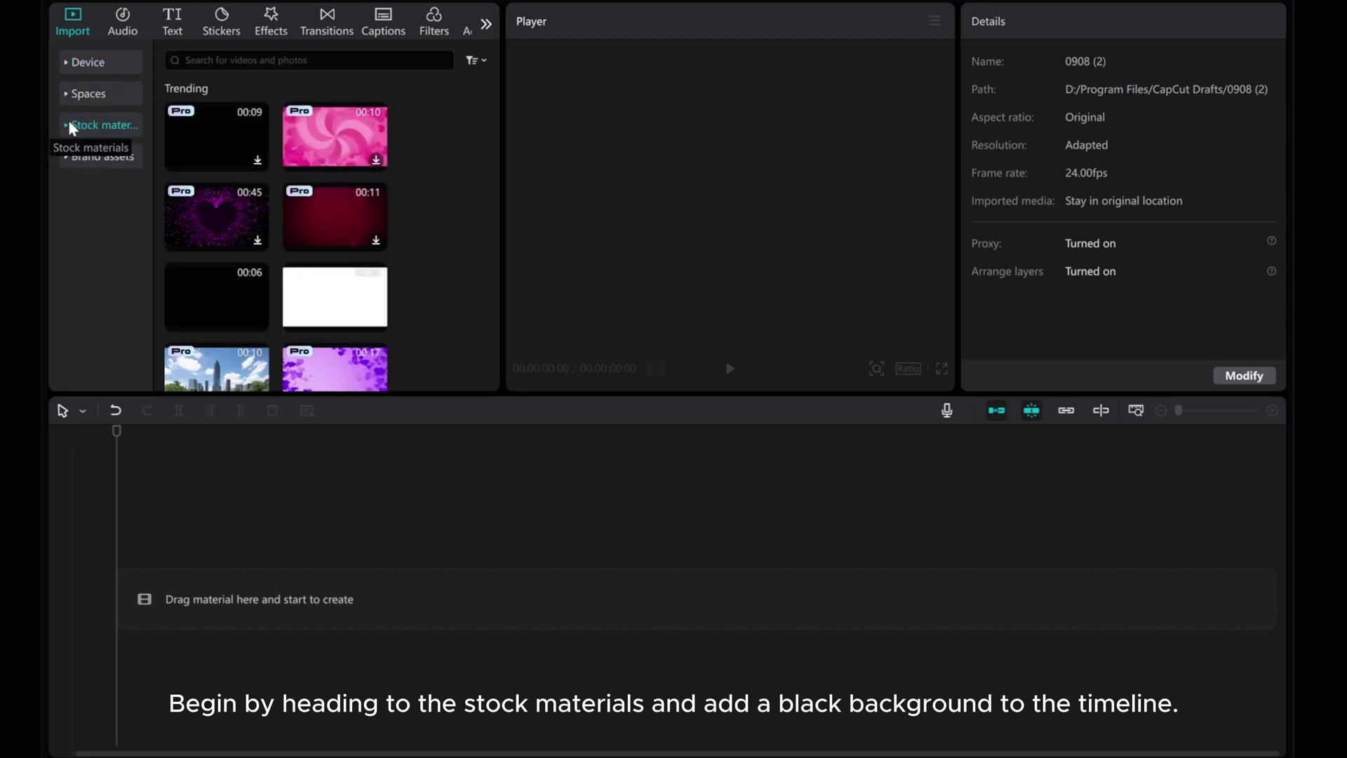
mouse_move(216, 298)
click(258, 320)
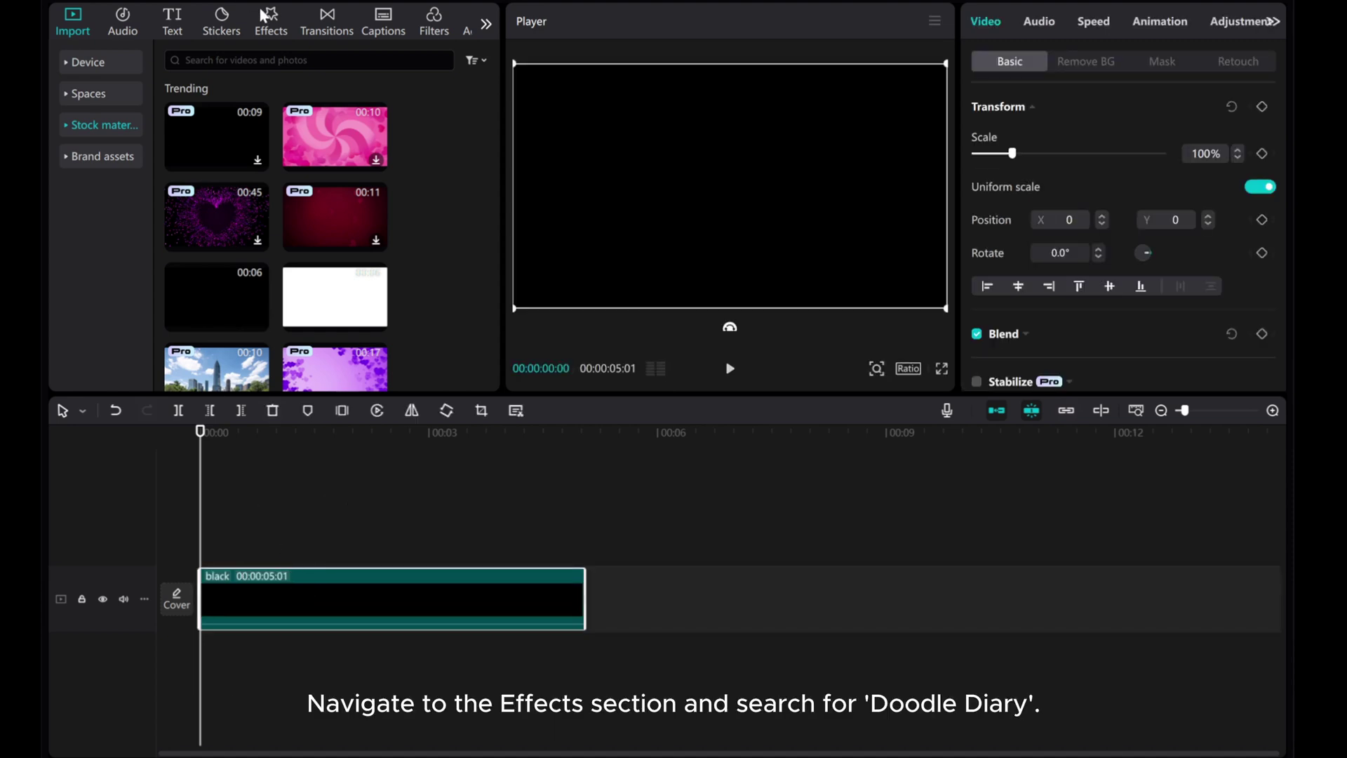
Apply the Doodle Diary effect to the black clip with its Stickers slider at 0
click(268, 17)
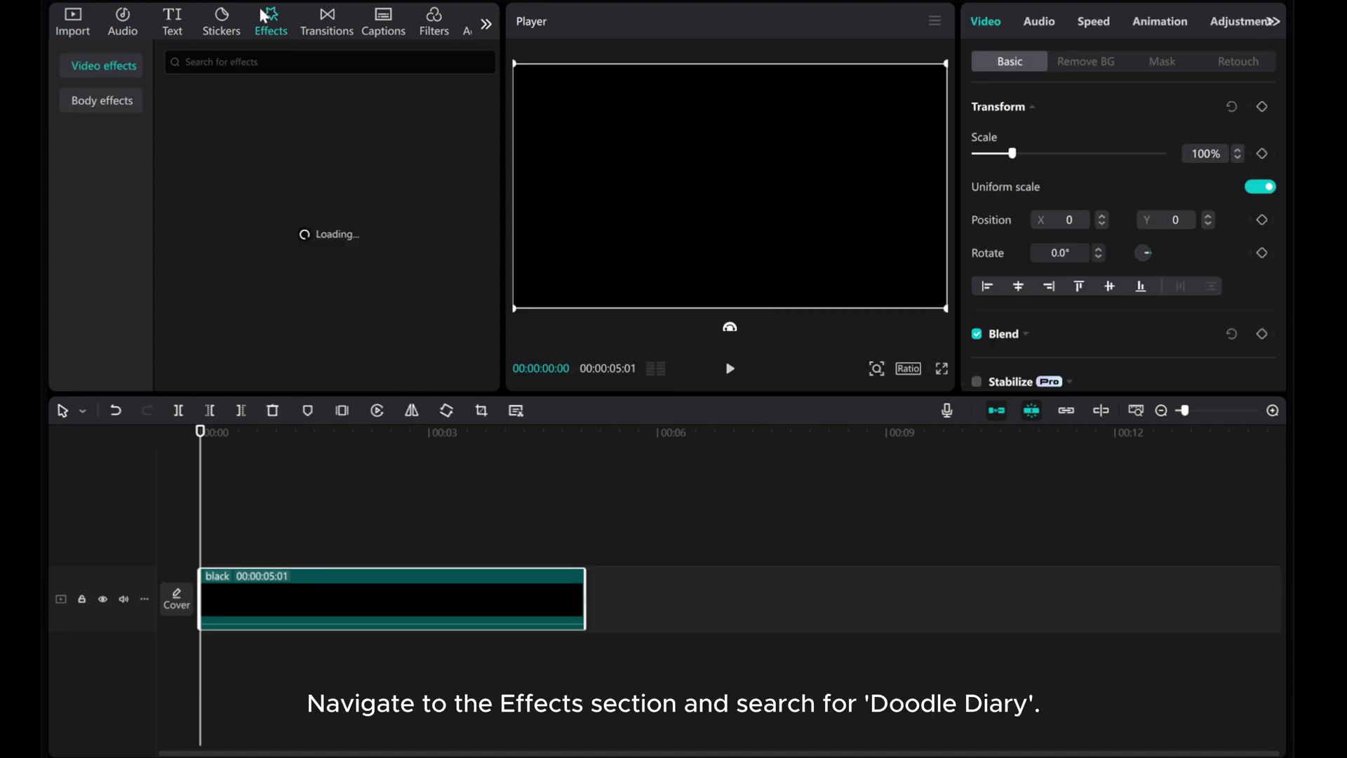
click(240, 62)
click(214, 113)
text(Doodle Diary)
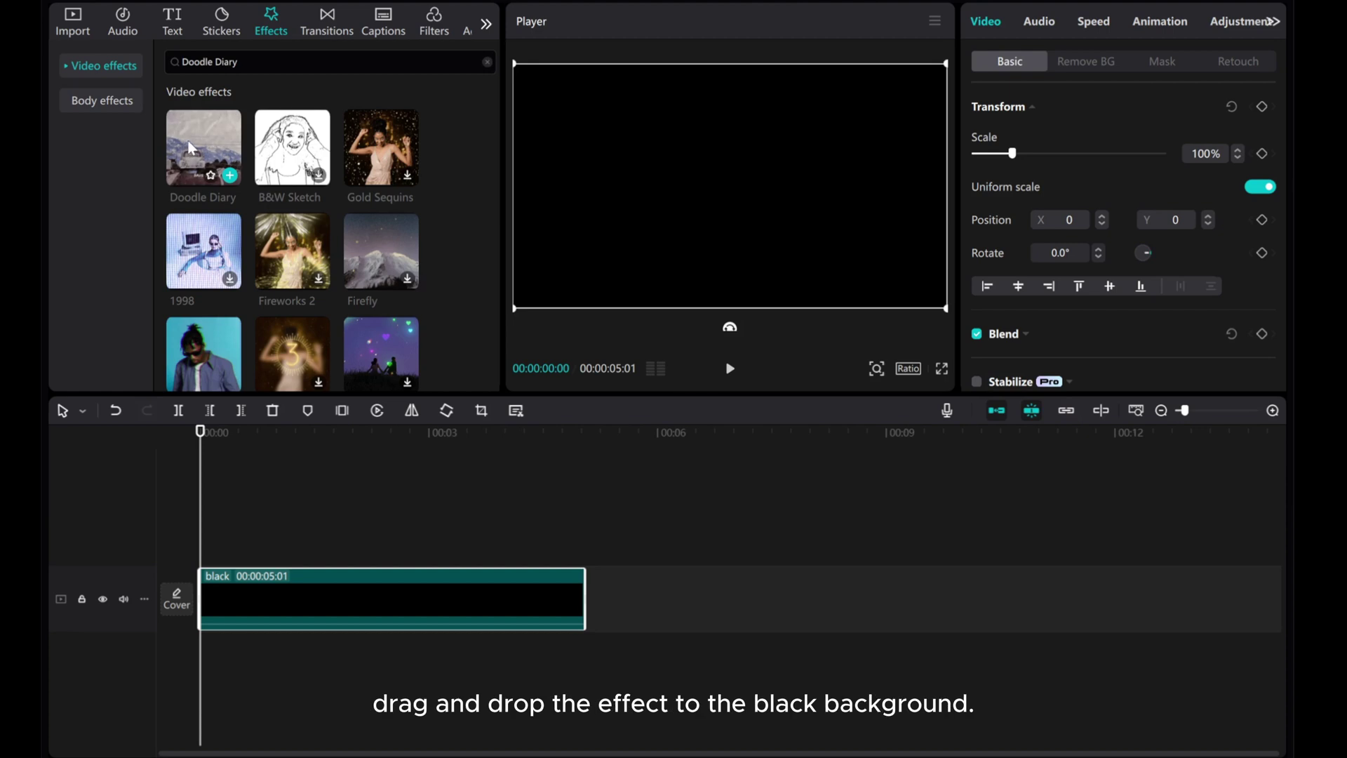
drag(188, 143, 235, 601)
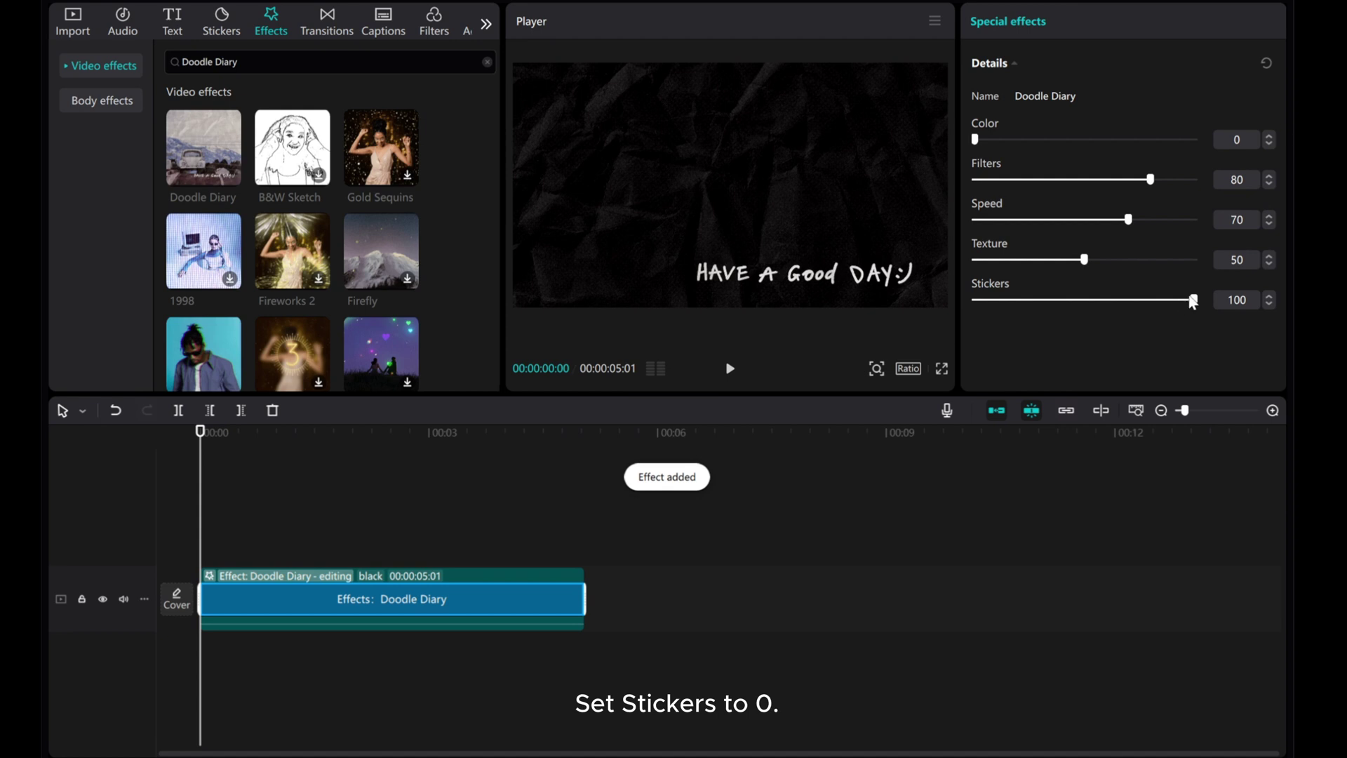
drag(1192, 301, 895, 303)
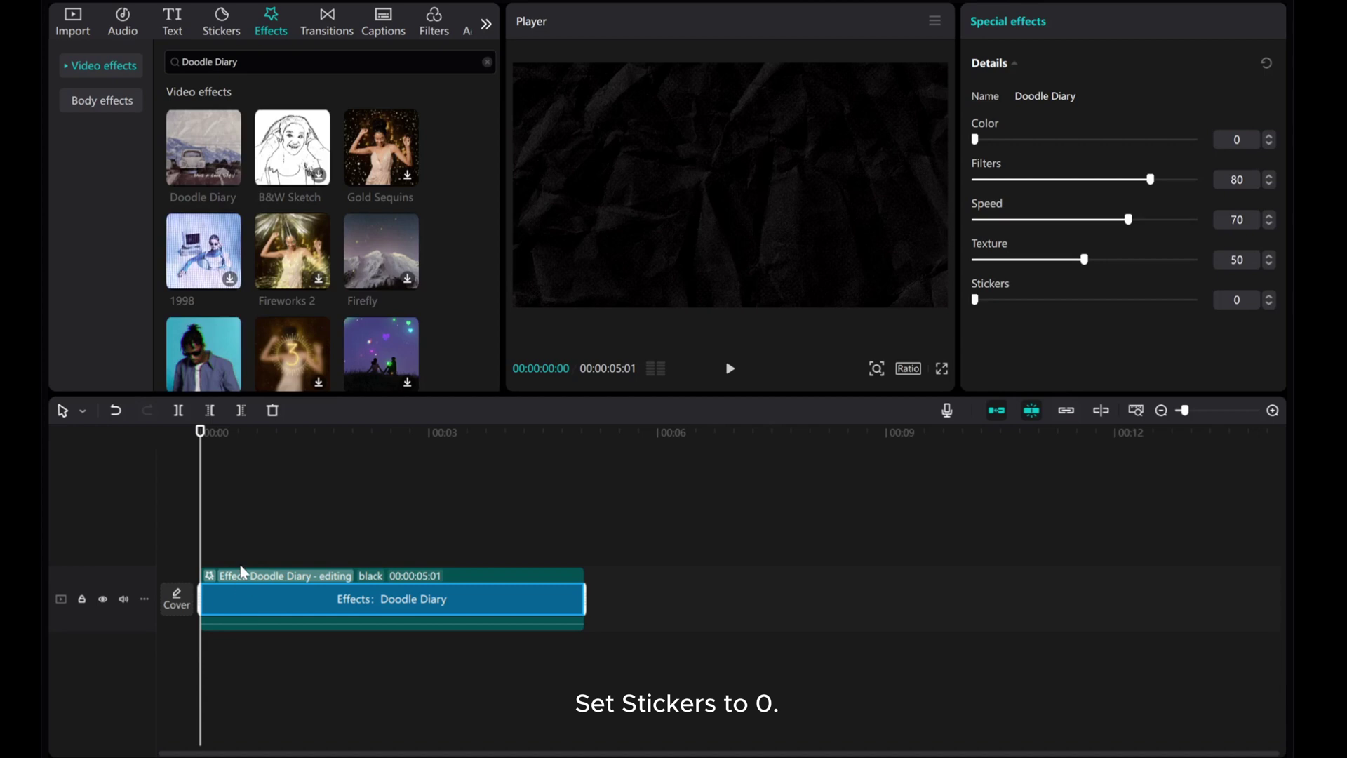
drag(200, 572, 239, 569)
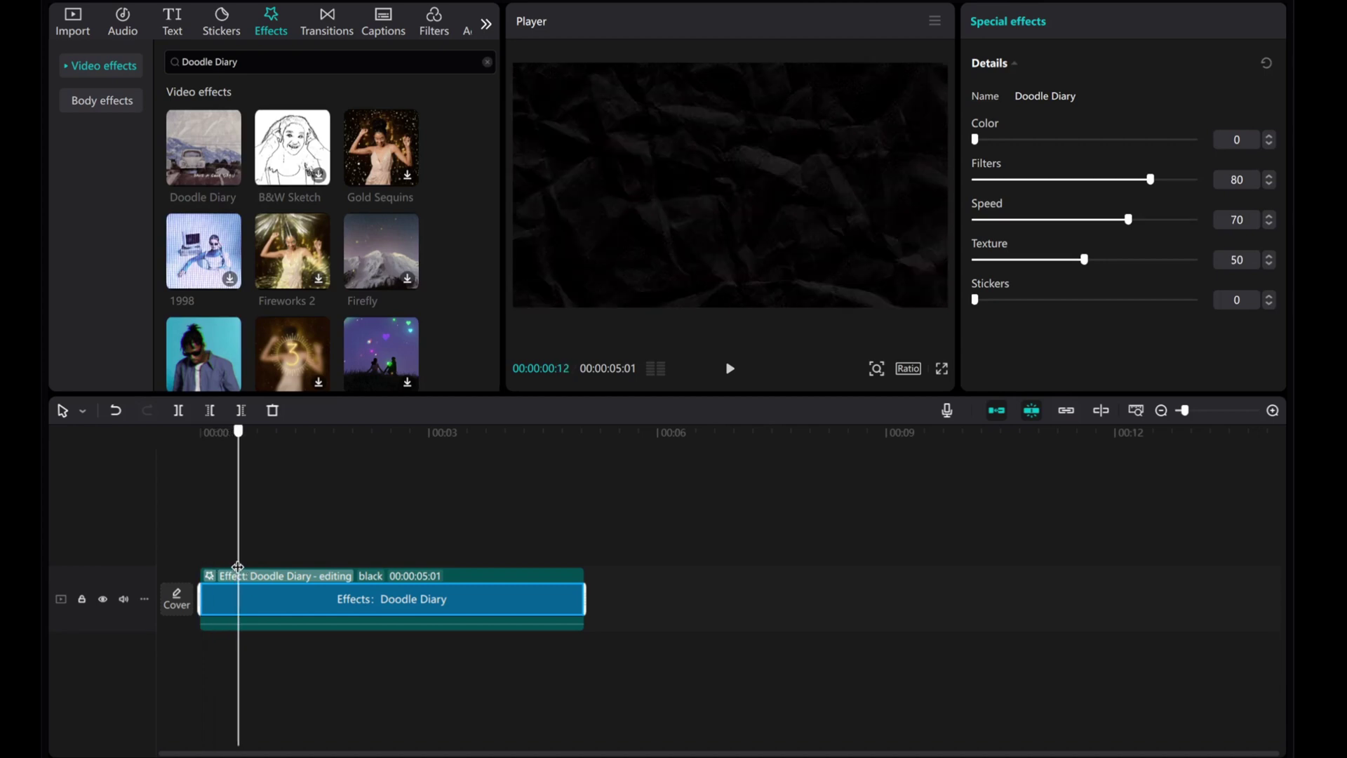
Turn the effect-covered clip into a compound clip and freeze a frame at the playhead
click(406, 577)
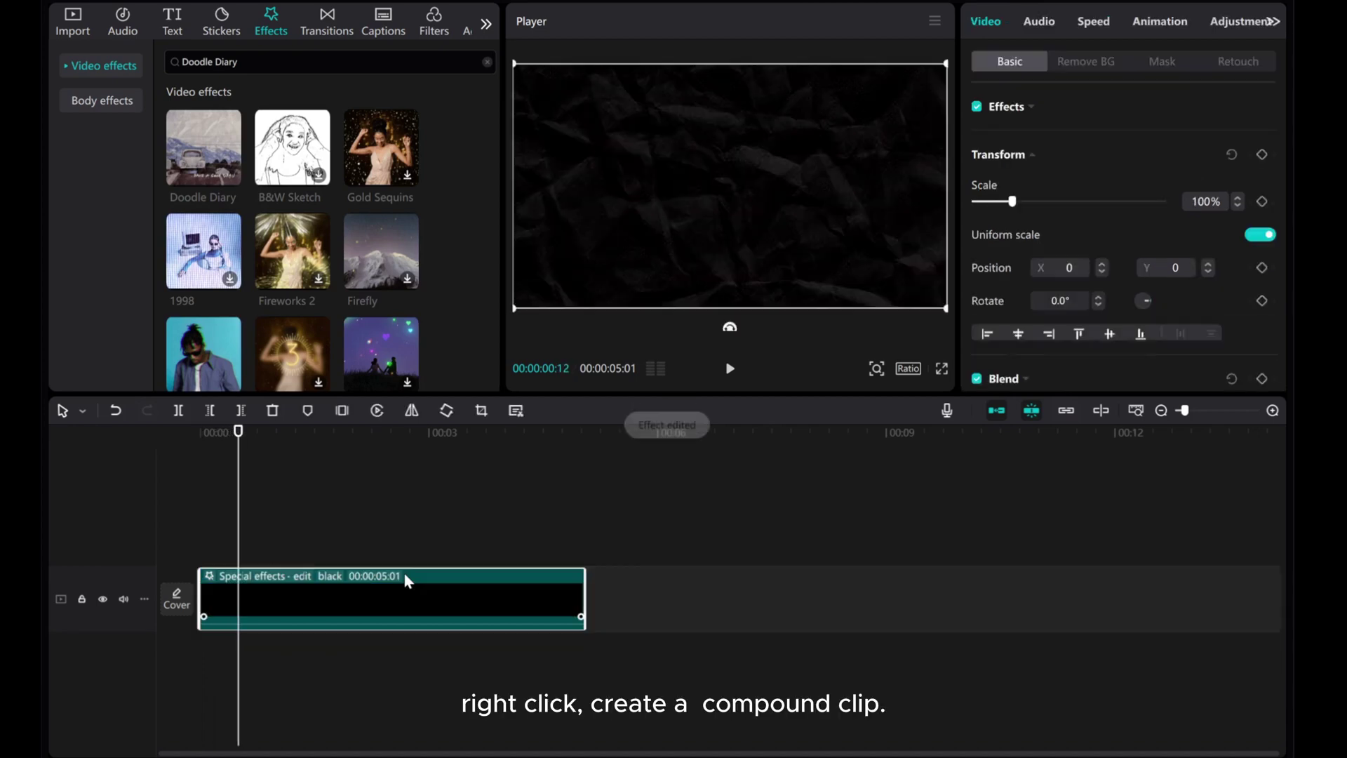
right_click(327, 597)
click(379, 395)
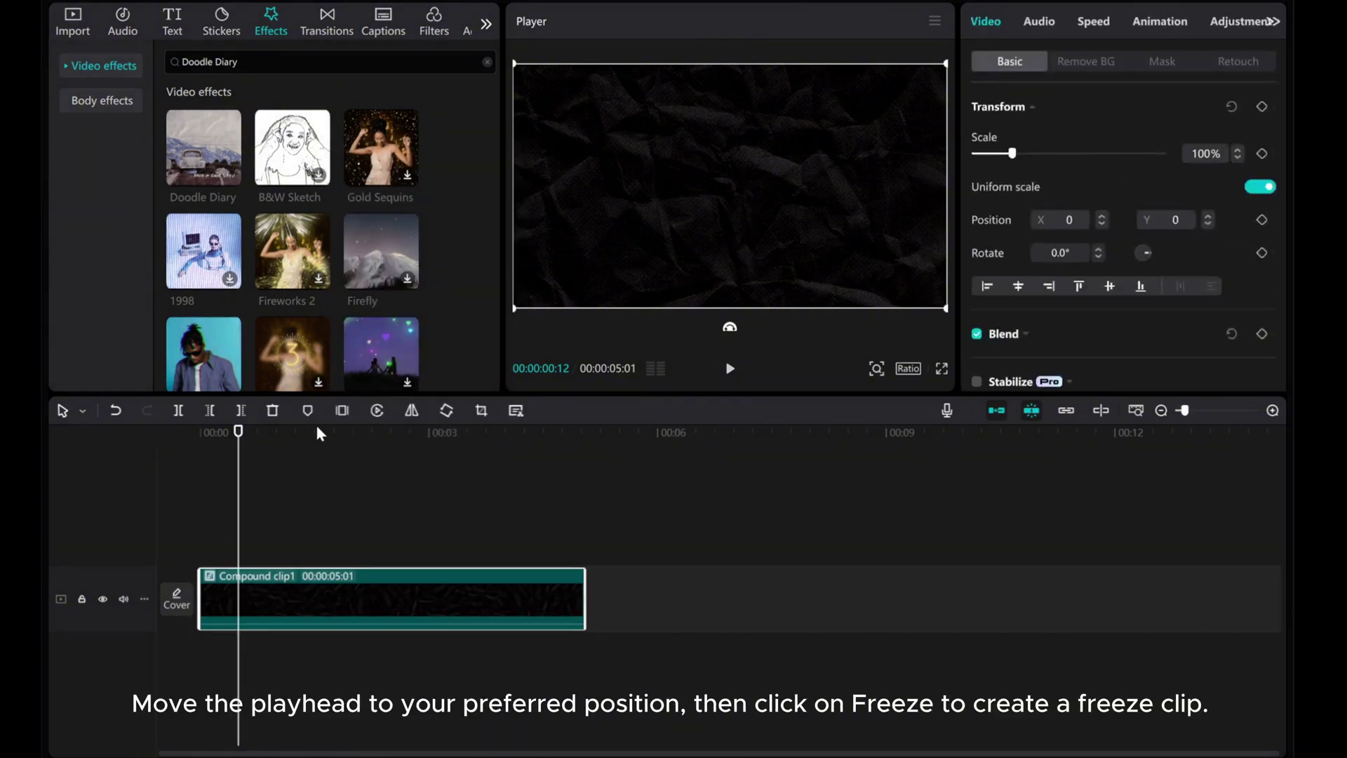
click(344, 411)
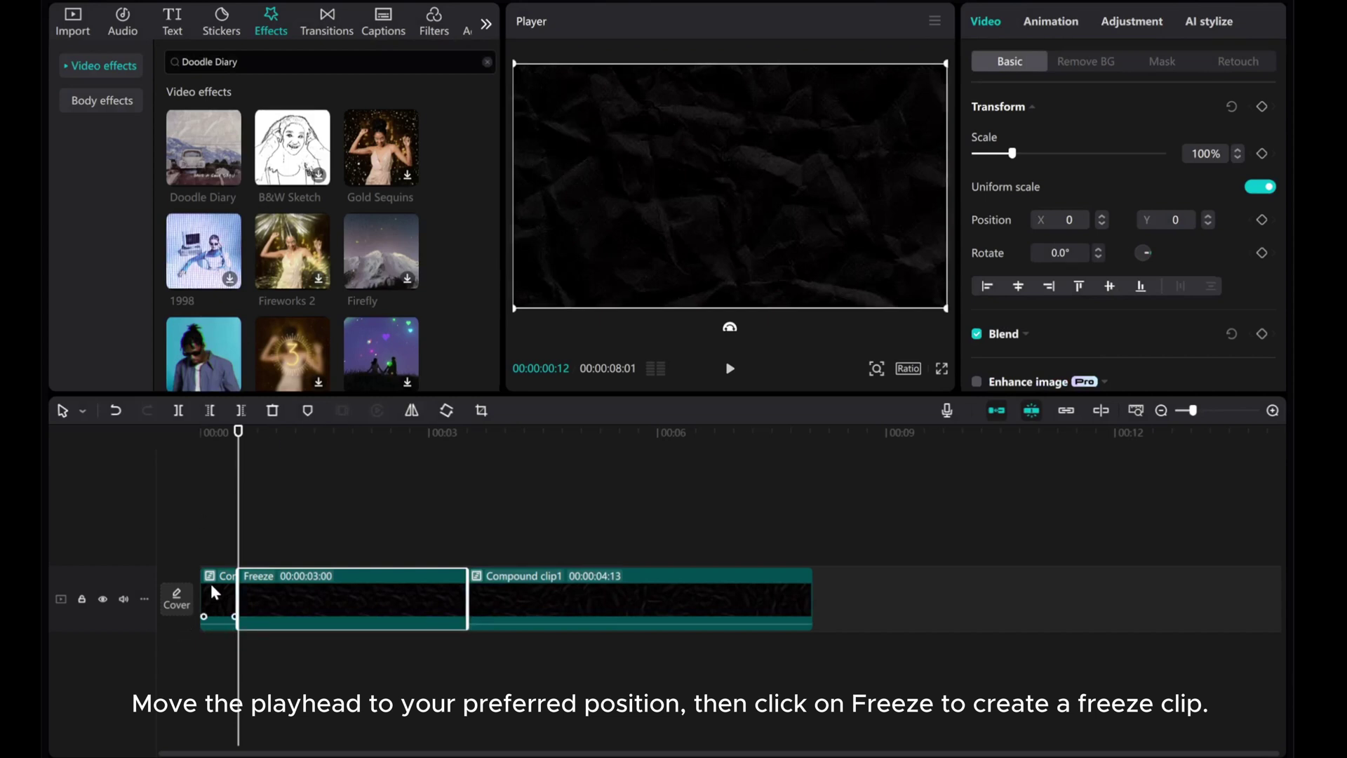
Remove the leftover pieces before and after the freeze frame
click(210, 583)
right_click(211, 584)
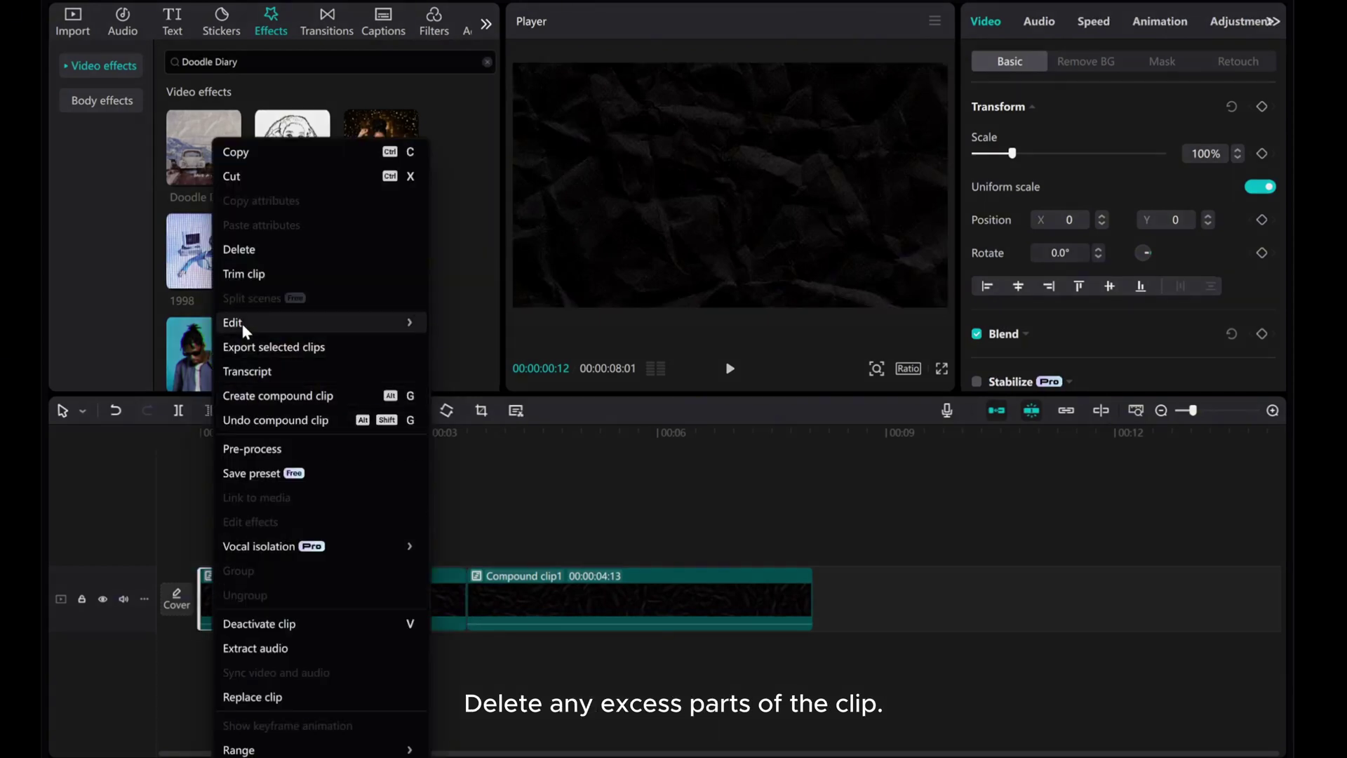
key(Escape)
click(465, 604)
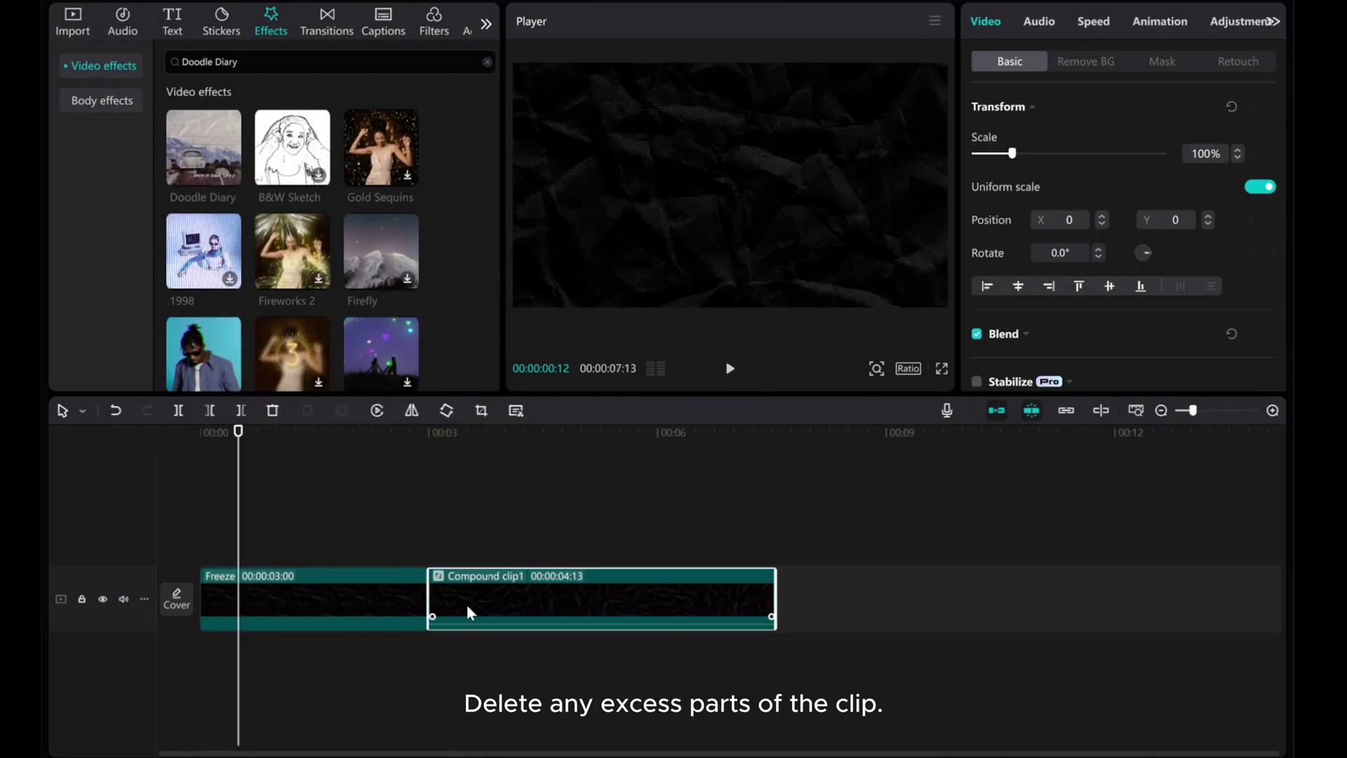
right_click(466, 605)
click(495, 250)
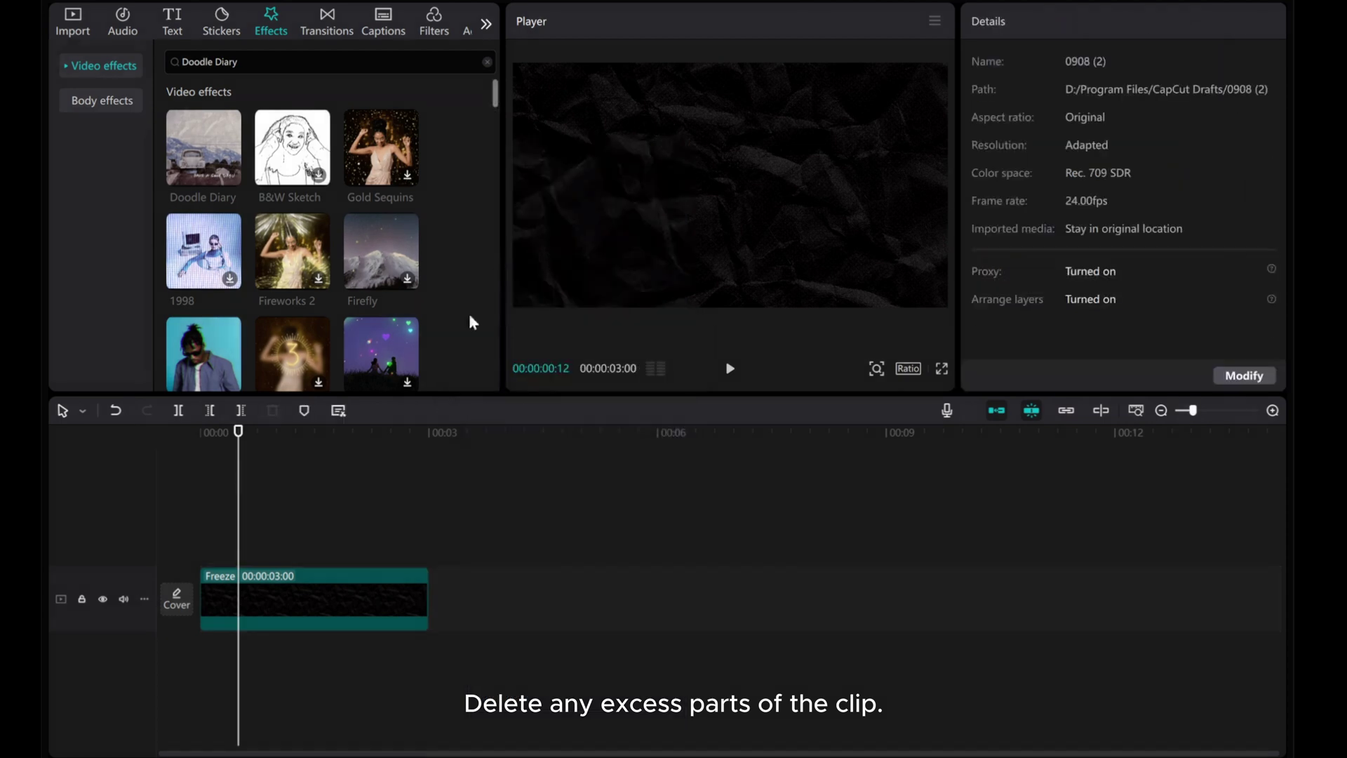
Stretch the freeze frame clip to 10 seconds and rewind the playhead to the start
click(375, 588)
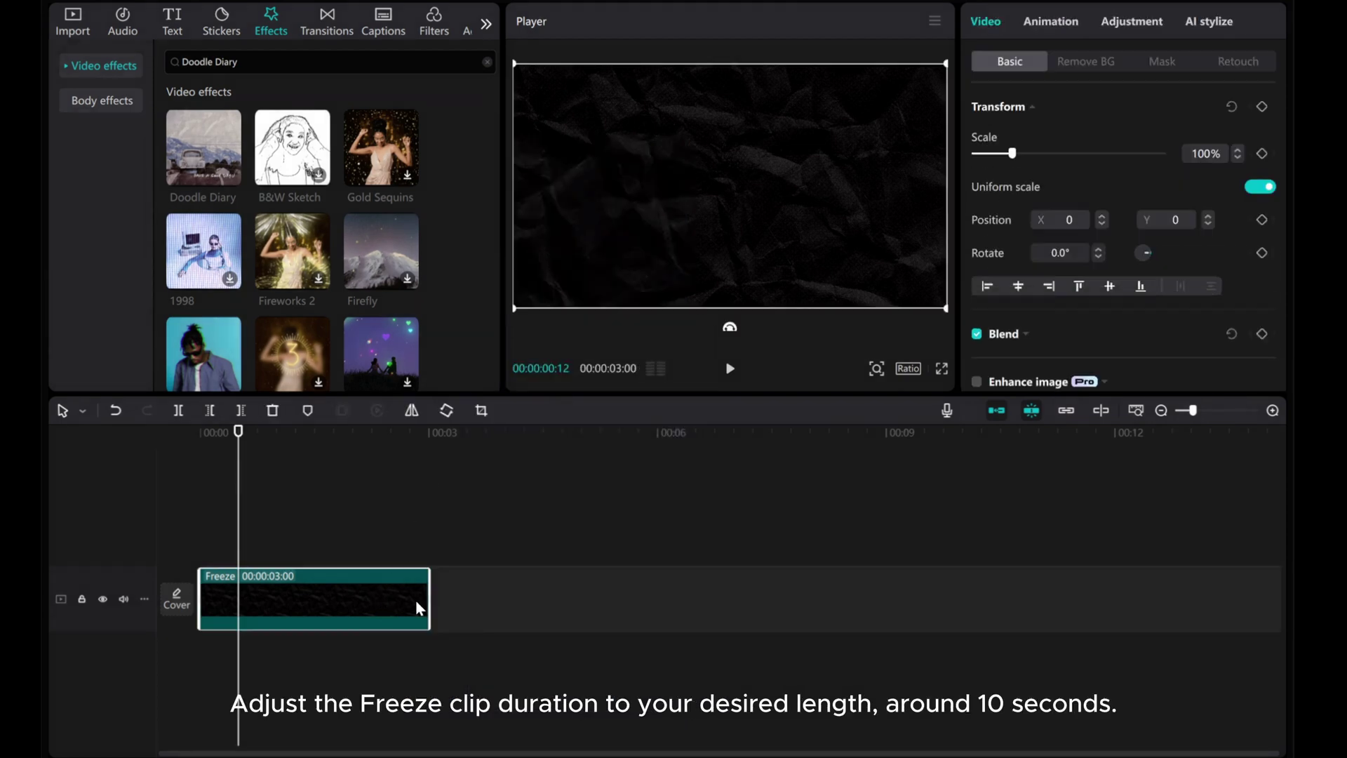
drag(429, 601, 957, 596)
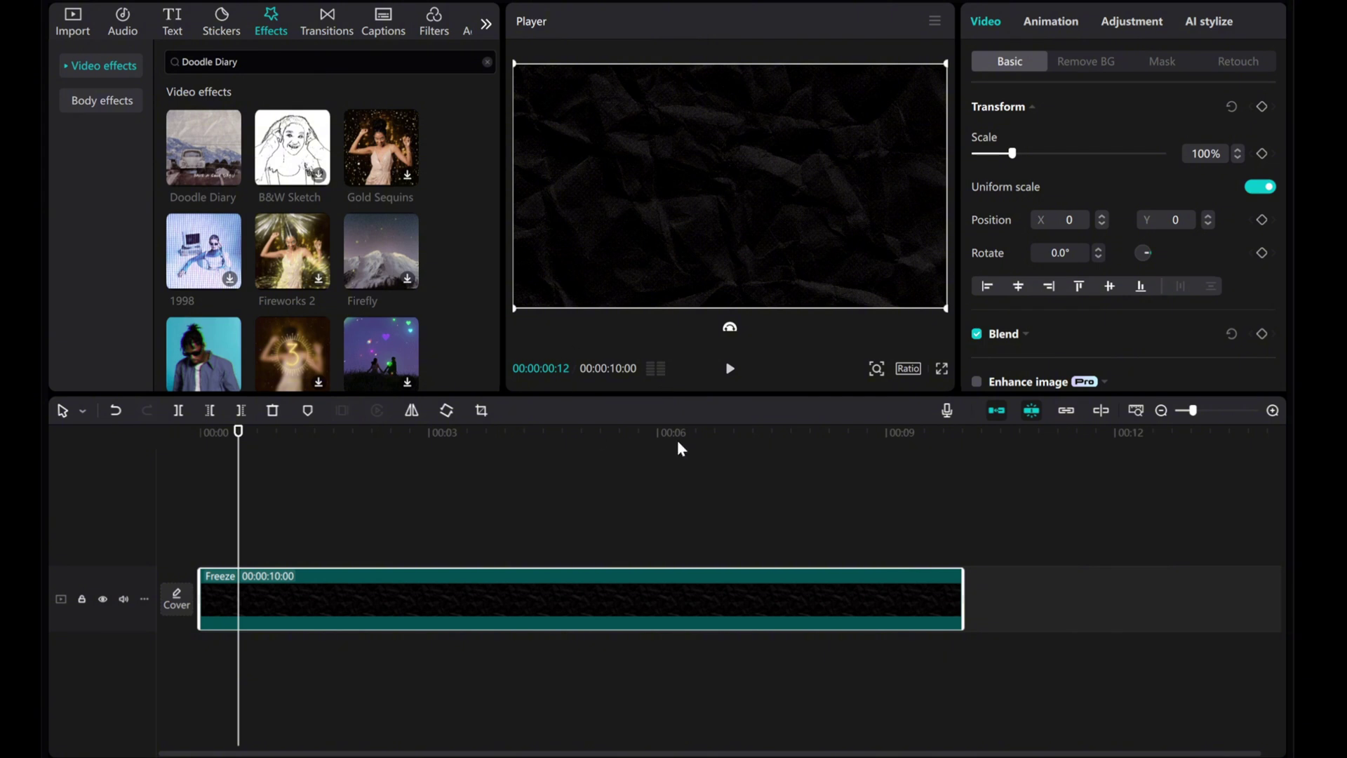
drag(238, 563, 169, 563)
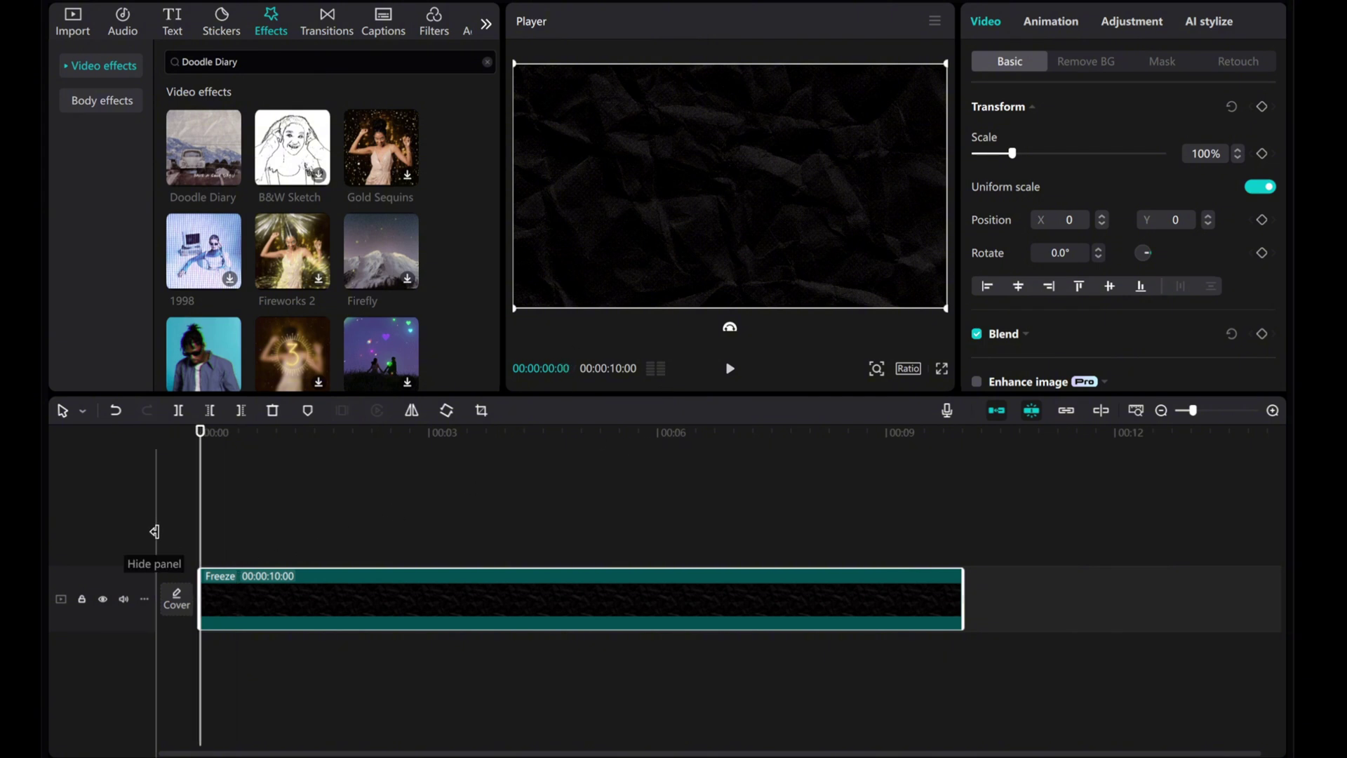
Add a default text layer spanning the full 10-second freeze clip and select its text
click(173, 22)
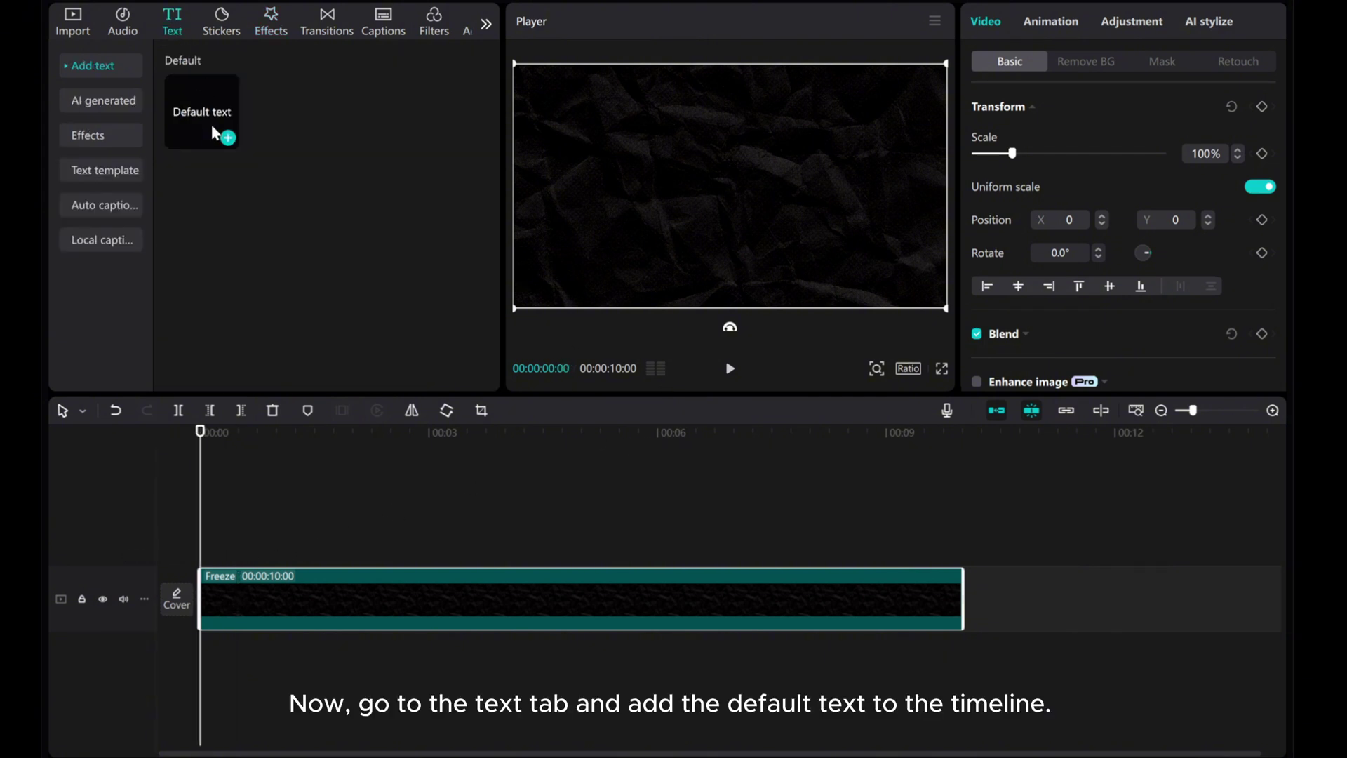
click(229, 138)
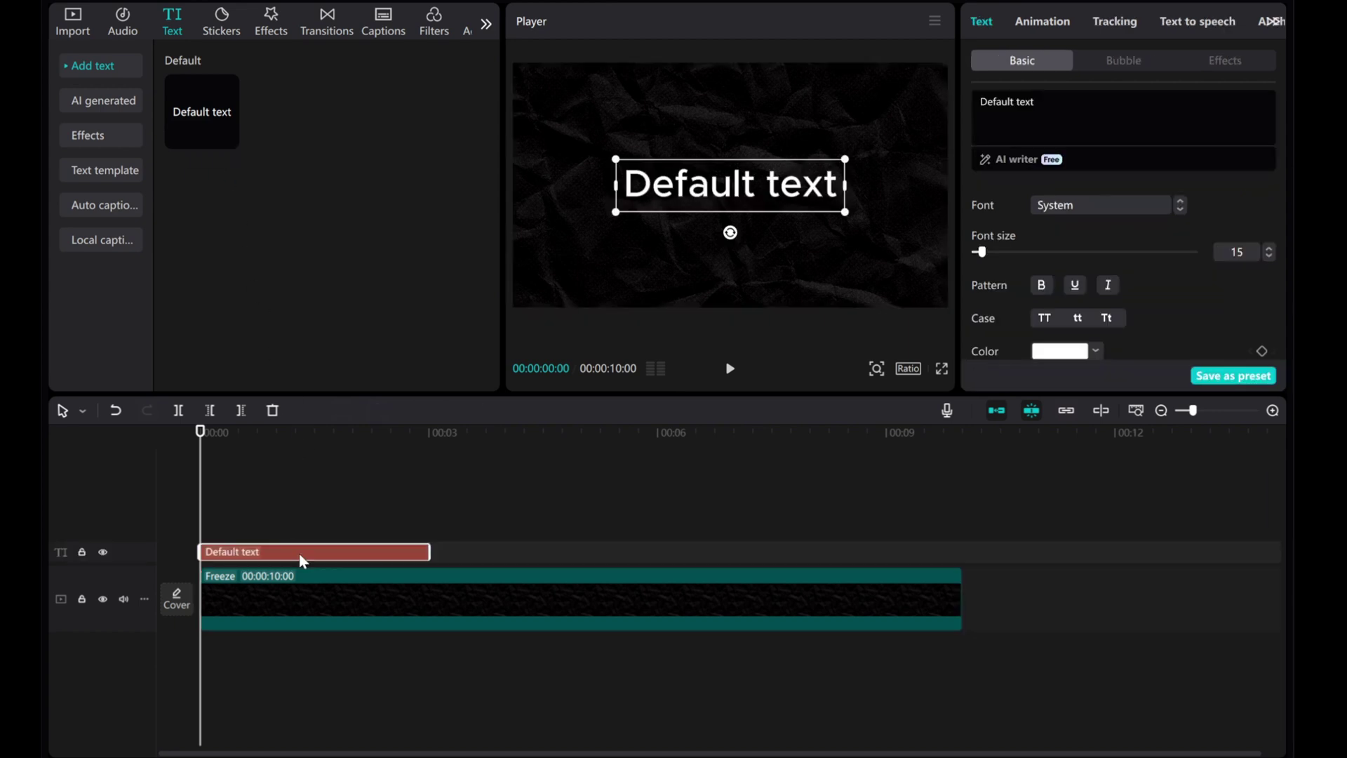
drag(428, 551, 960, 557)
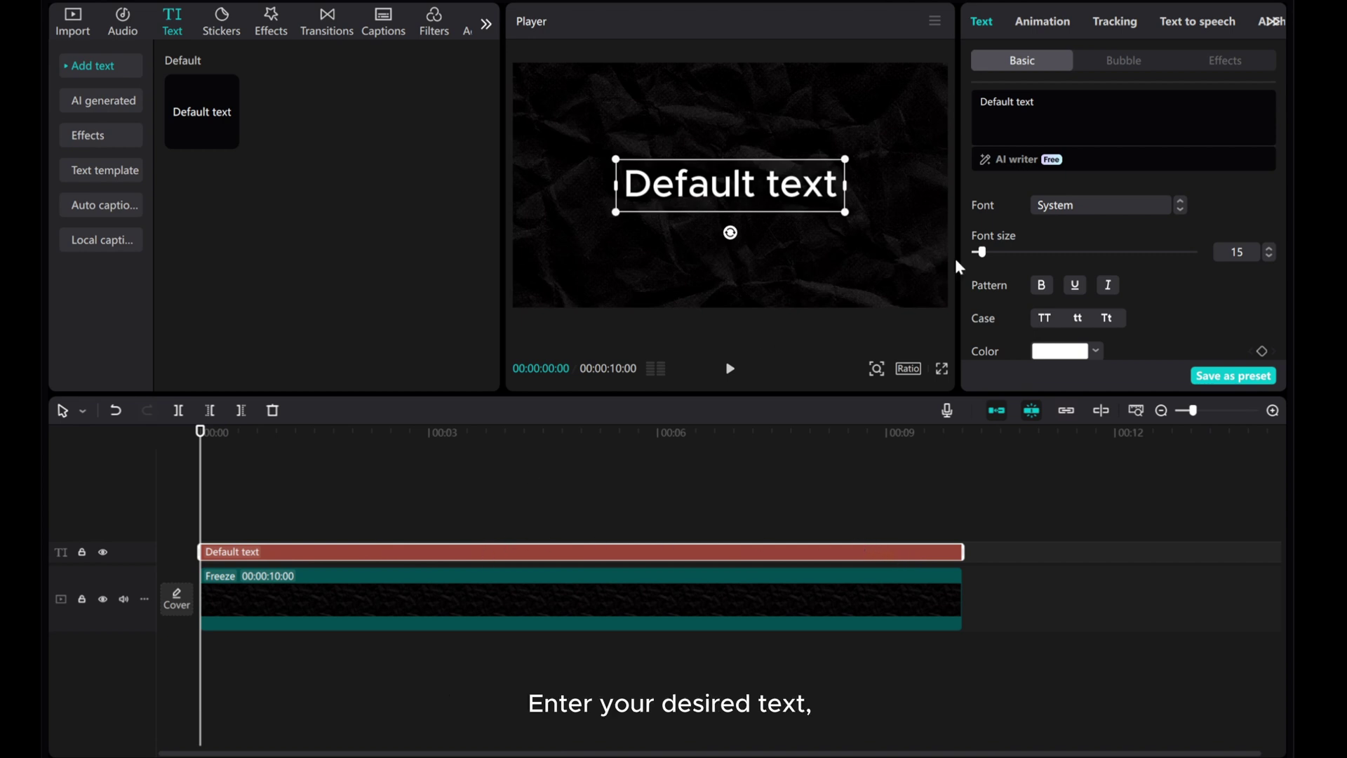
triple_click(1058, 103)
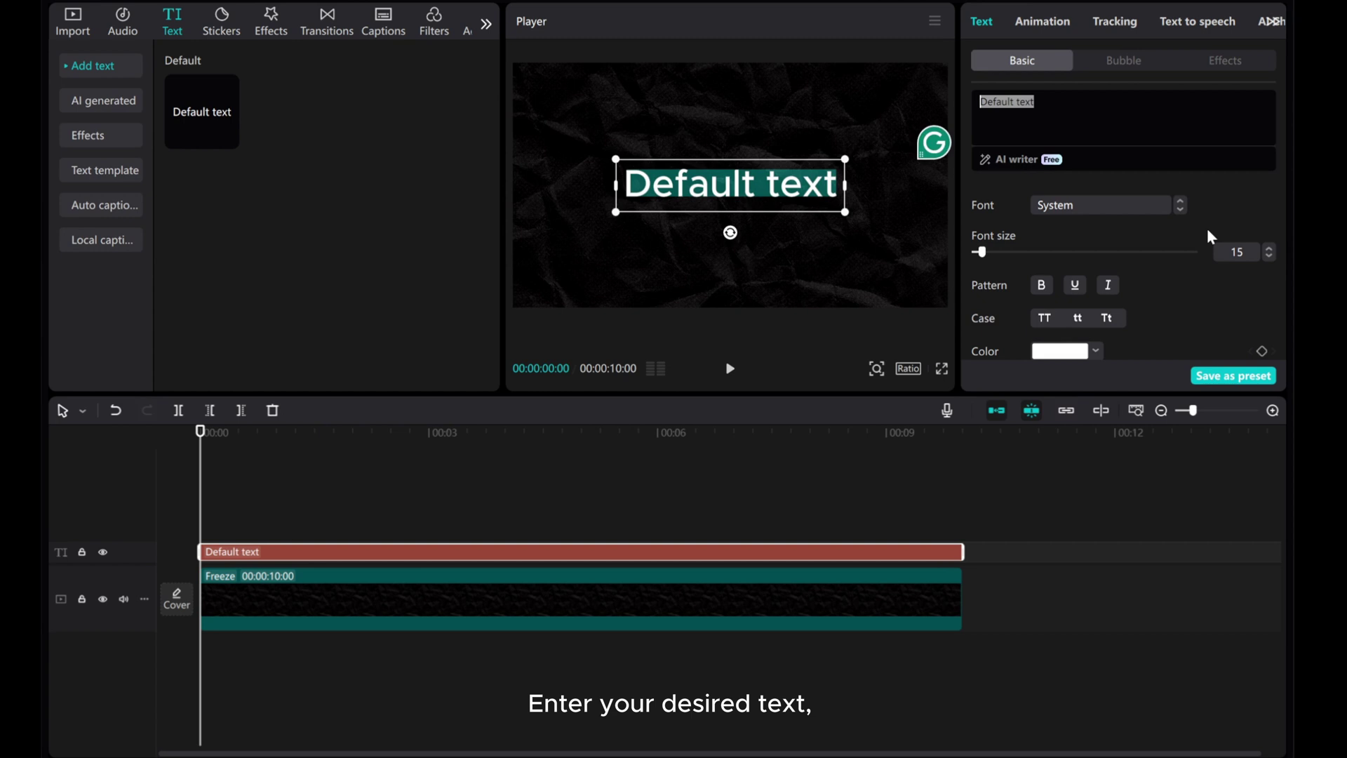
text(rebe)
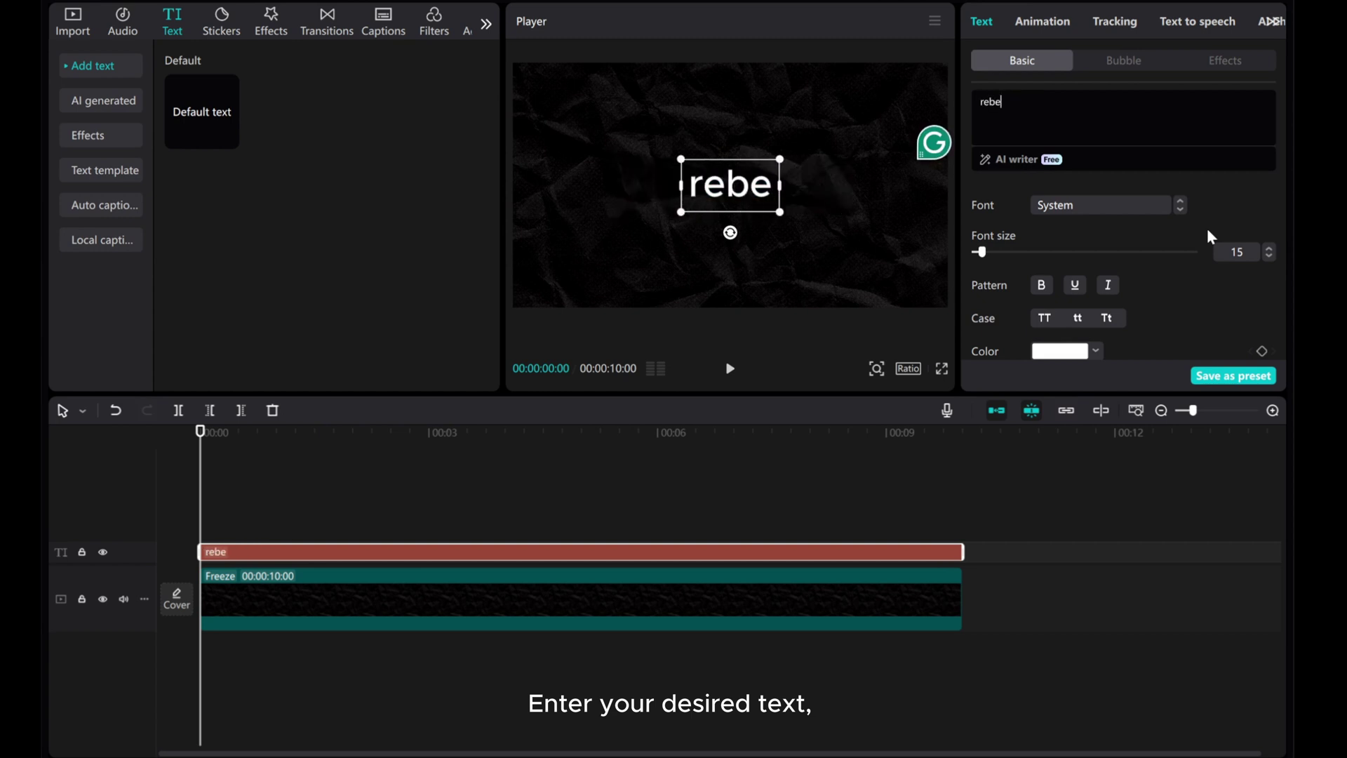
text(cca)
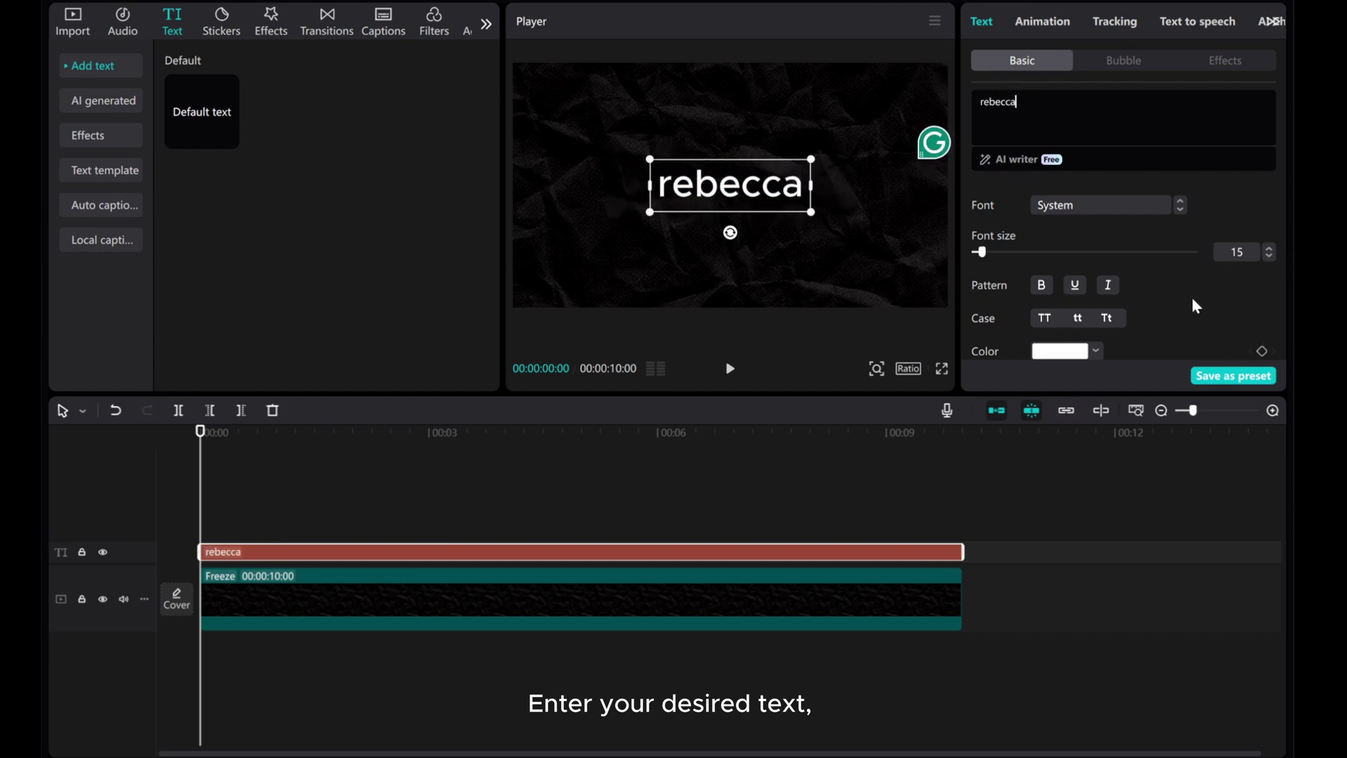
Style REBECCA in uppercase Impact at size 22 with character spacing 1
click(1107, 209)
click(1089, 200)
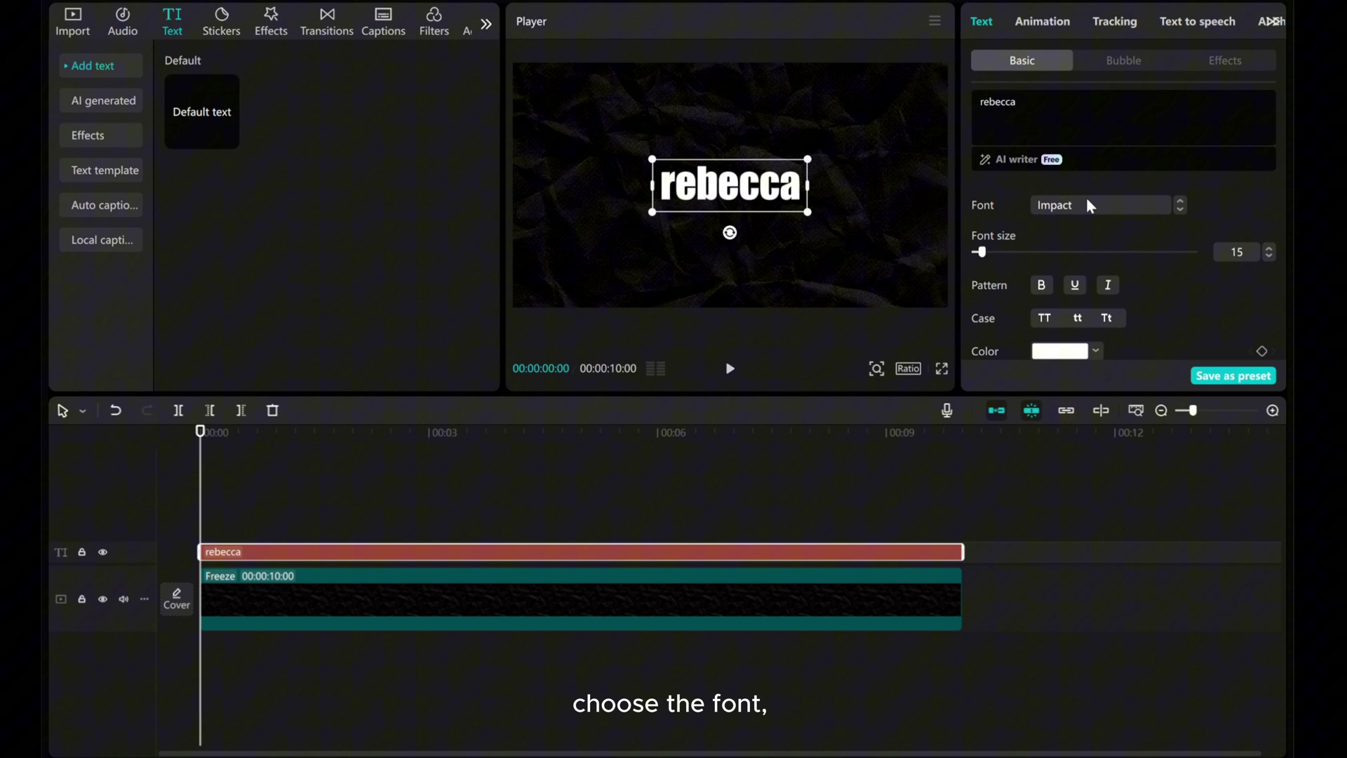
click(1045, 317)
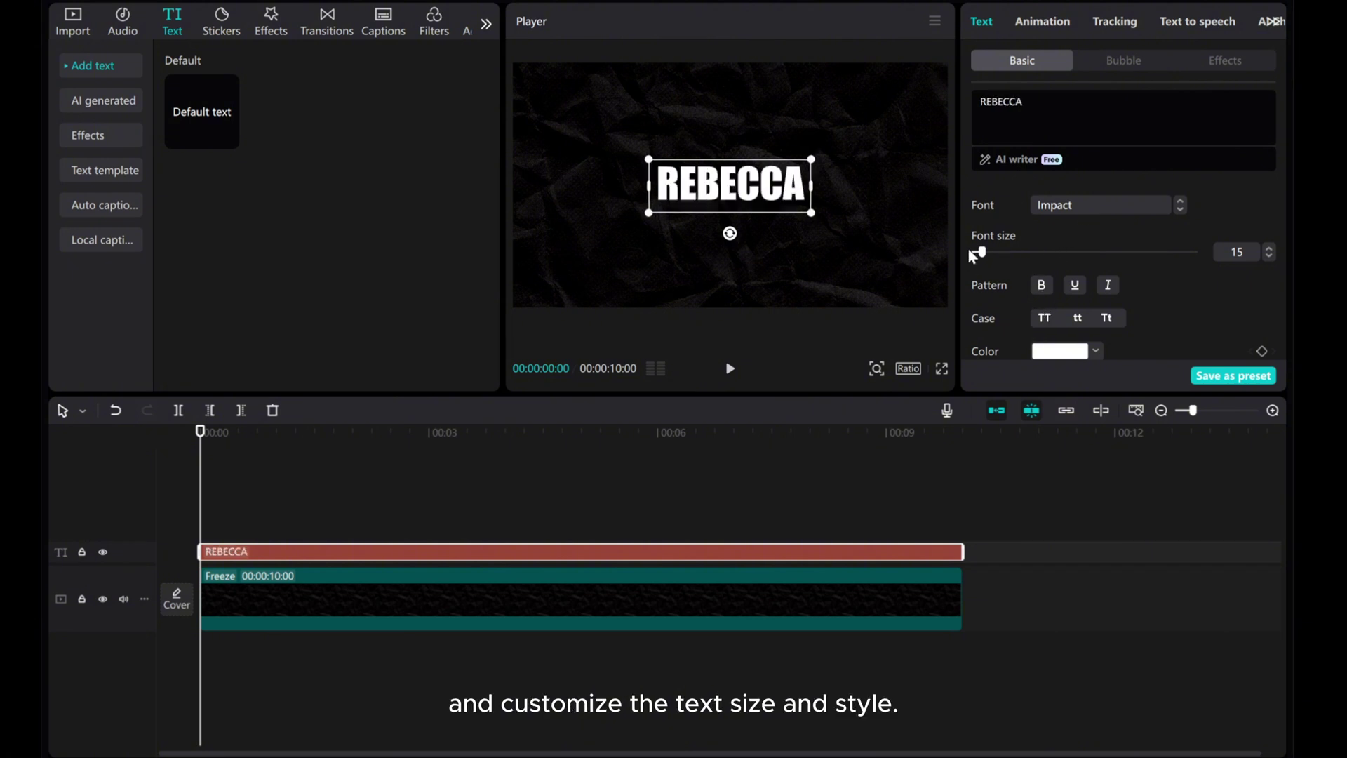
drag(979, 253, 987, 255)
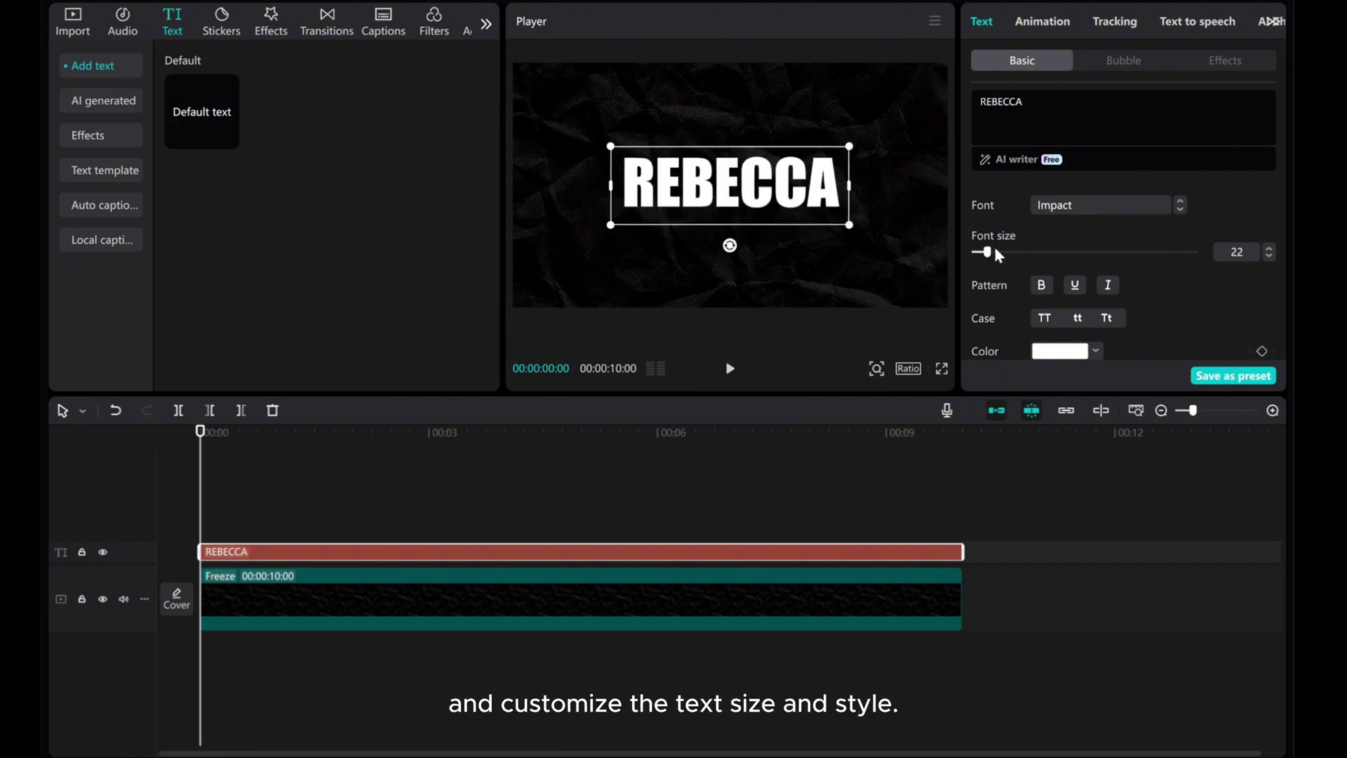
scroll(1113, 301, down, 3)
click(1088, 261)
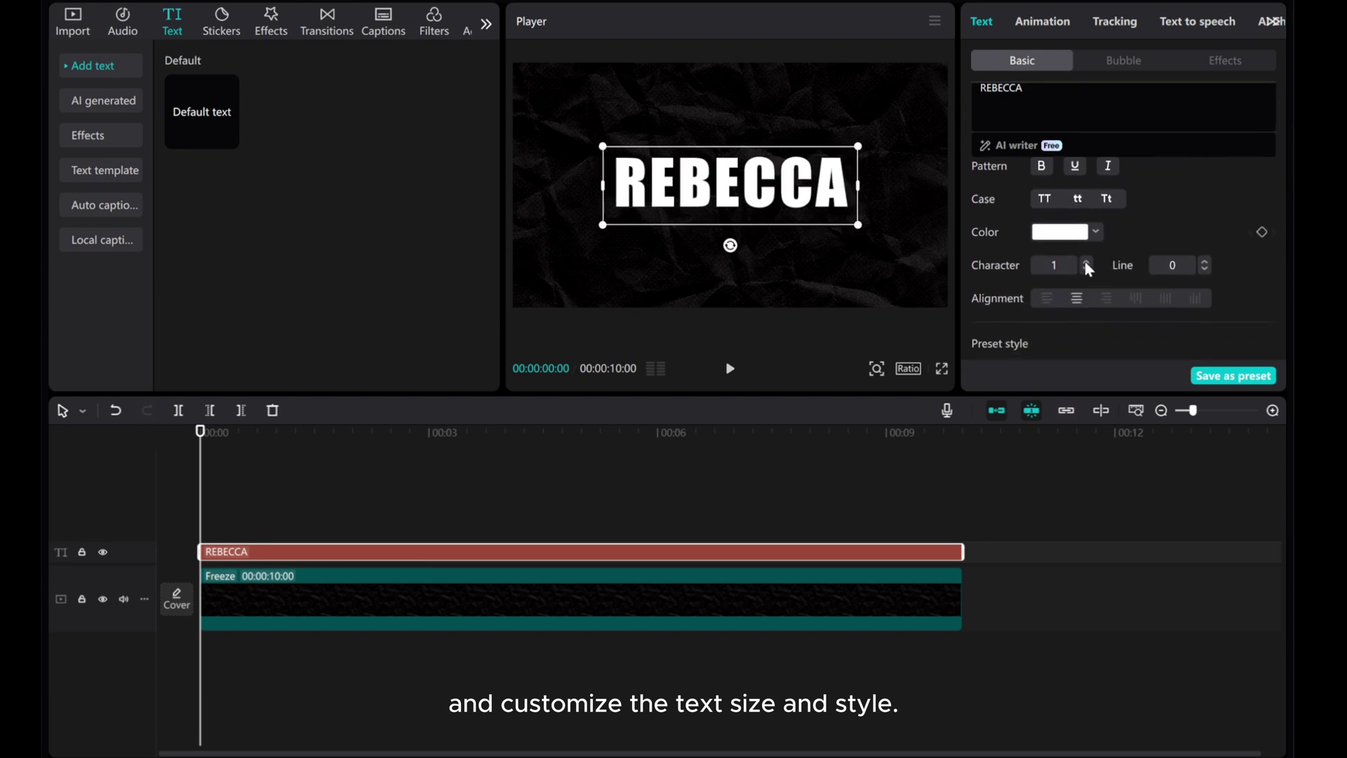
click(1085, 268)
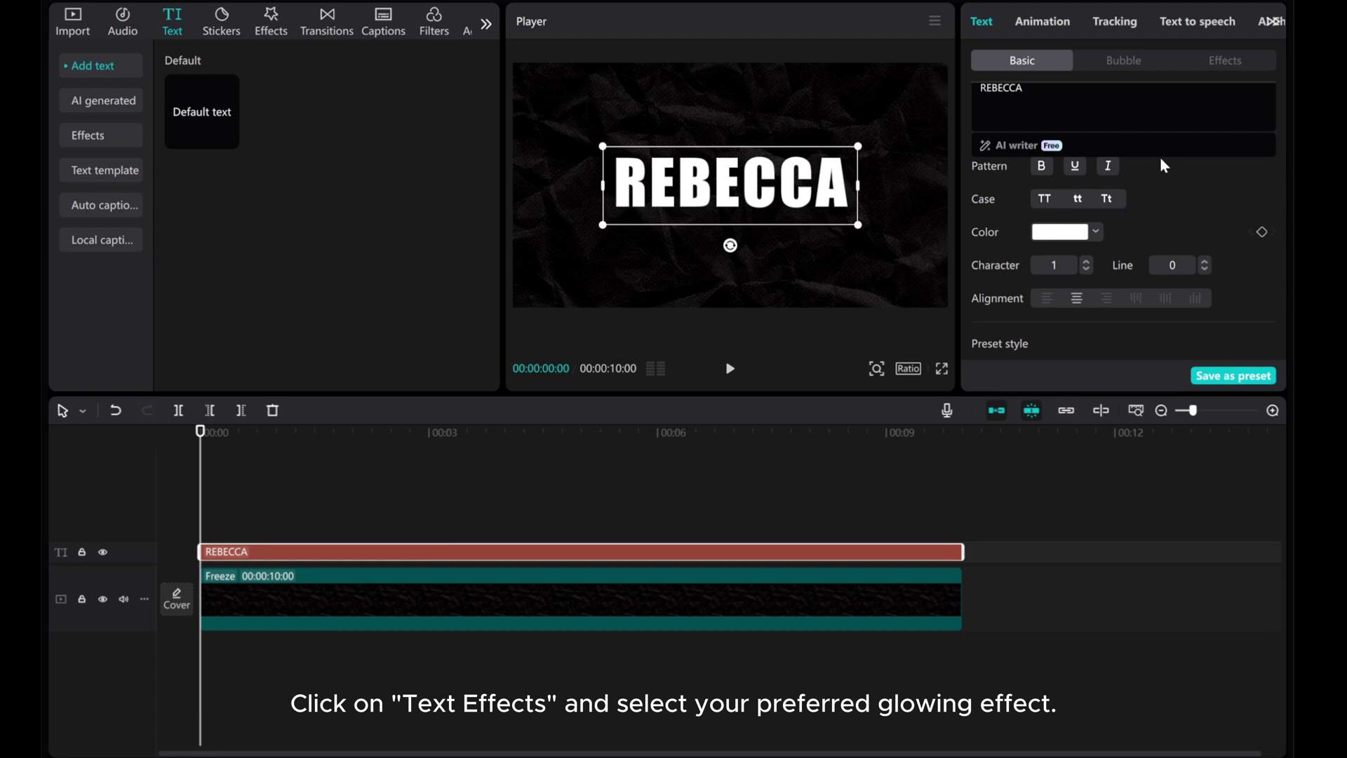
Compare several blue and teal glow presets on REBECCA, settling on the teal neon outline
click(1233, 64)
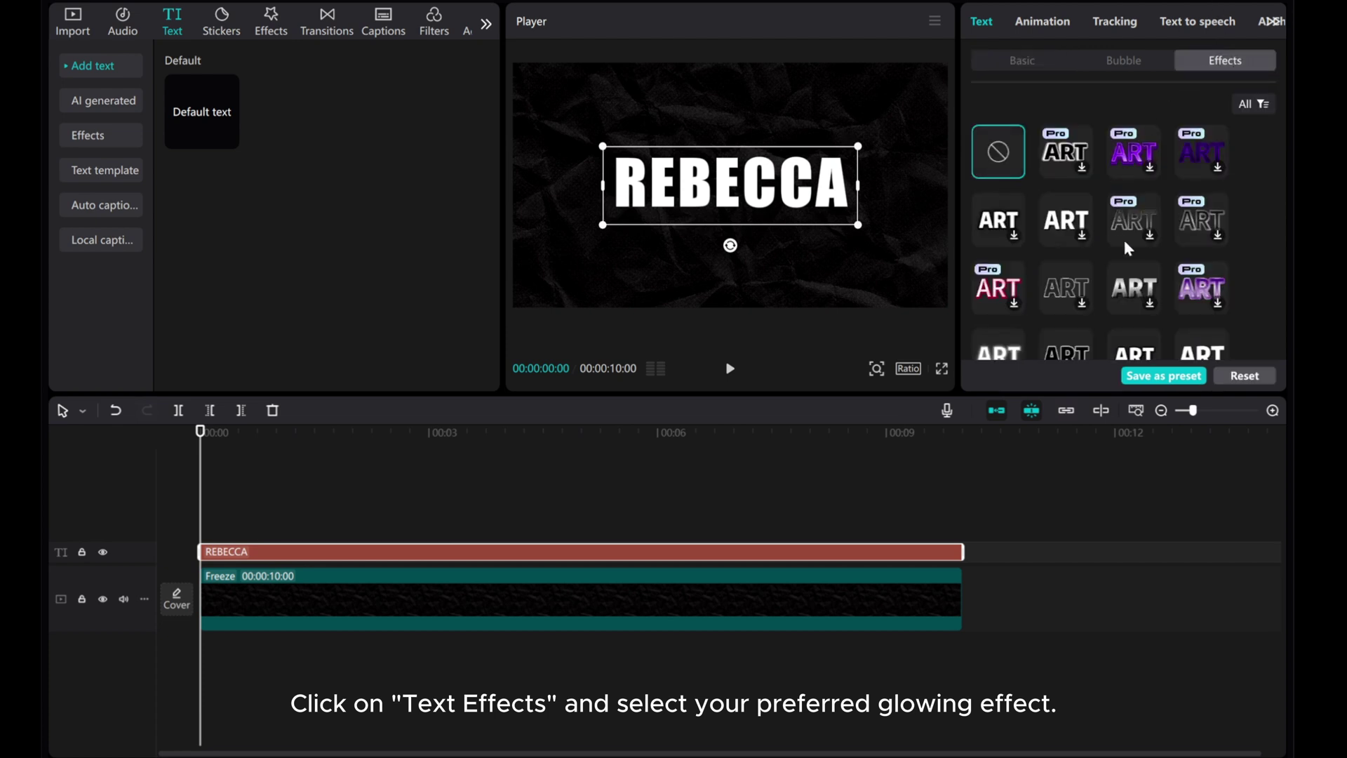
scroll(1123, 237, down, 5)
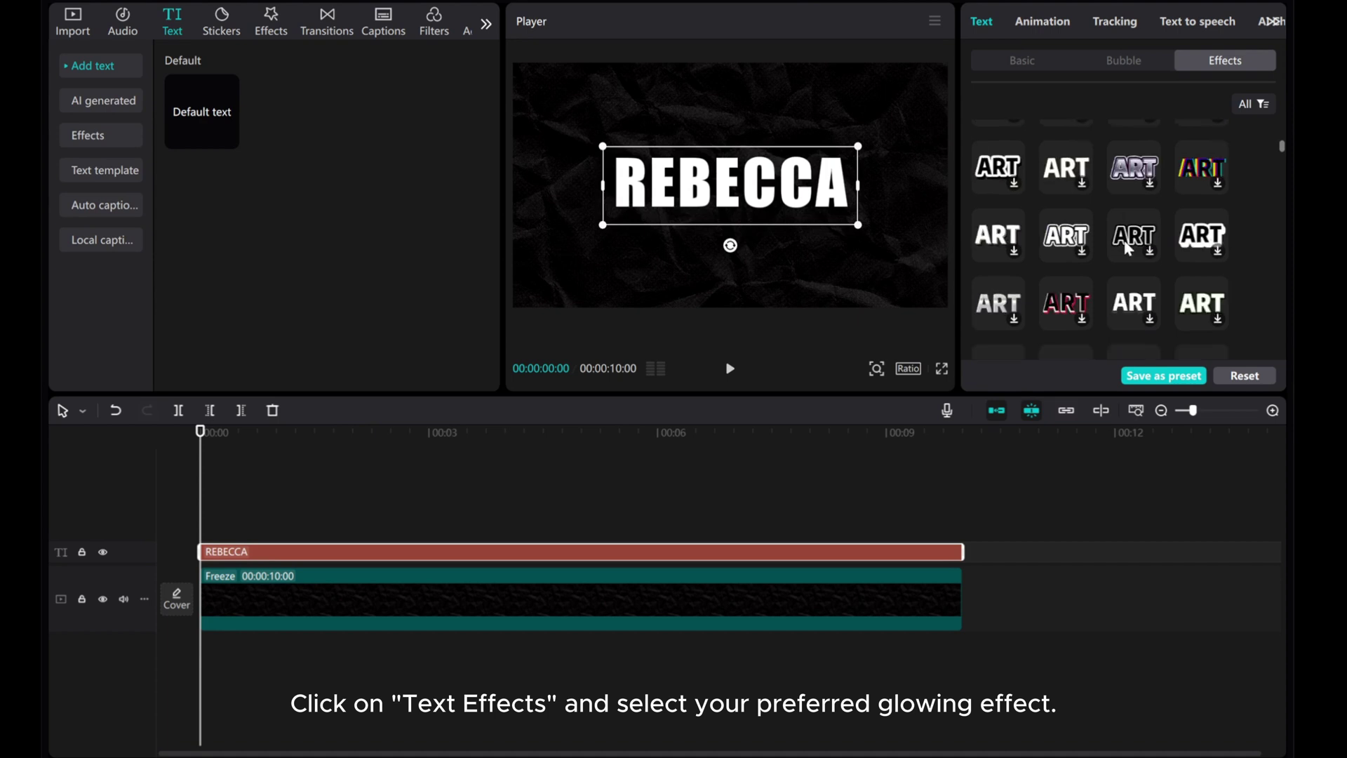
scroll(1126, 242, down, 5)
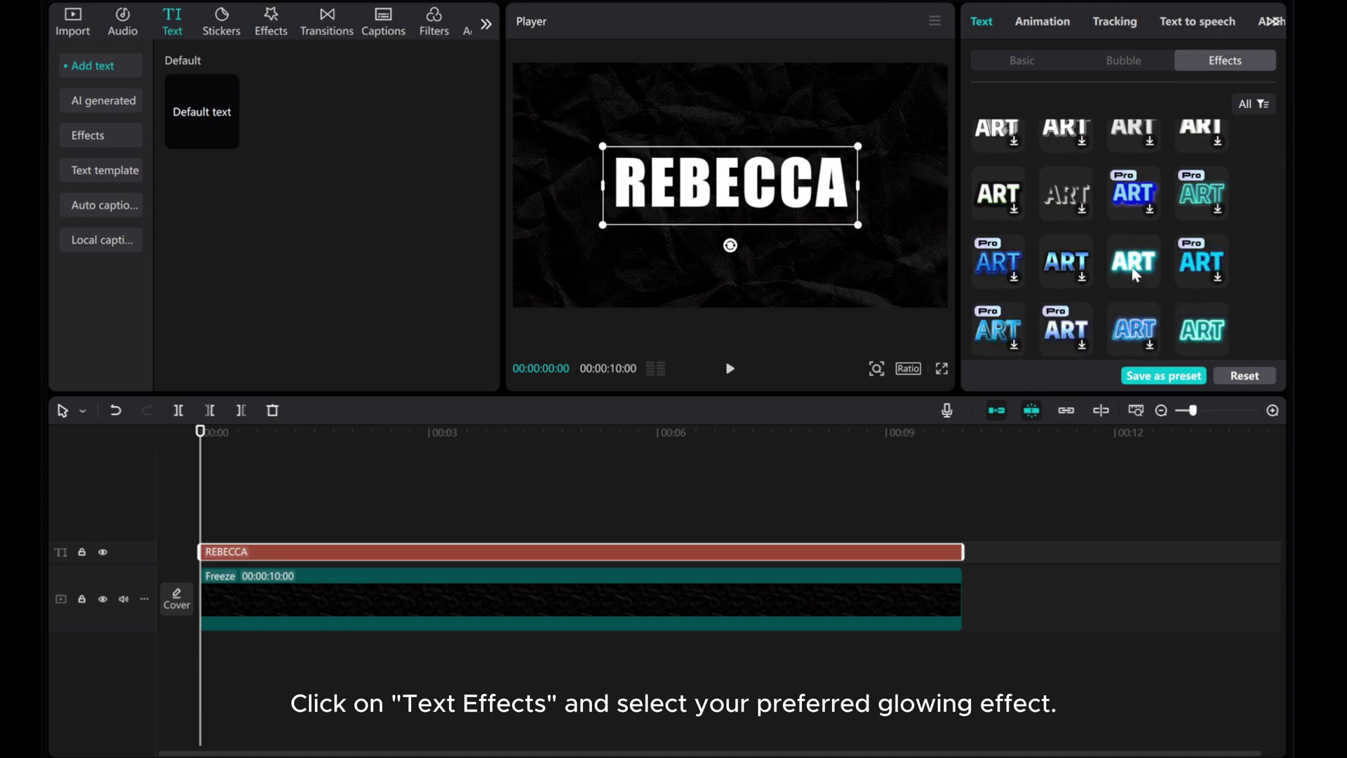
click(1135, 264)
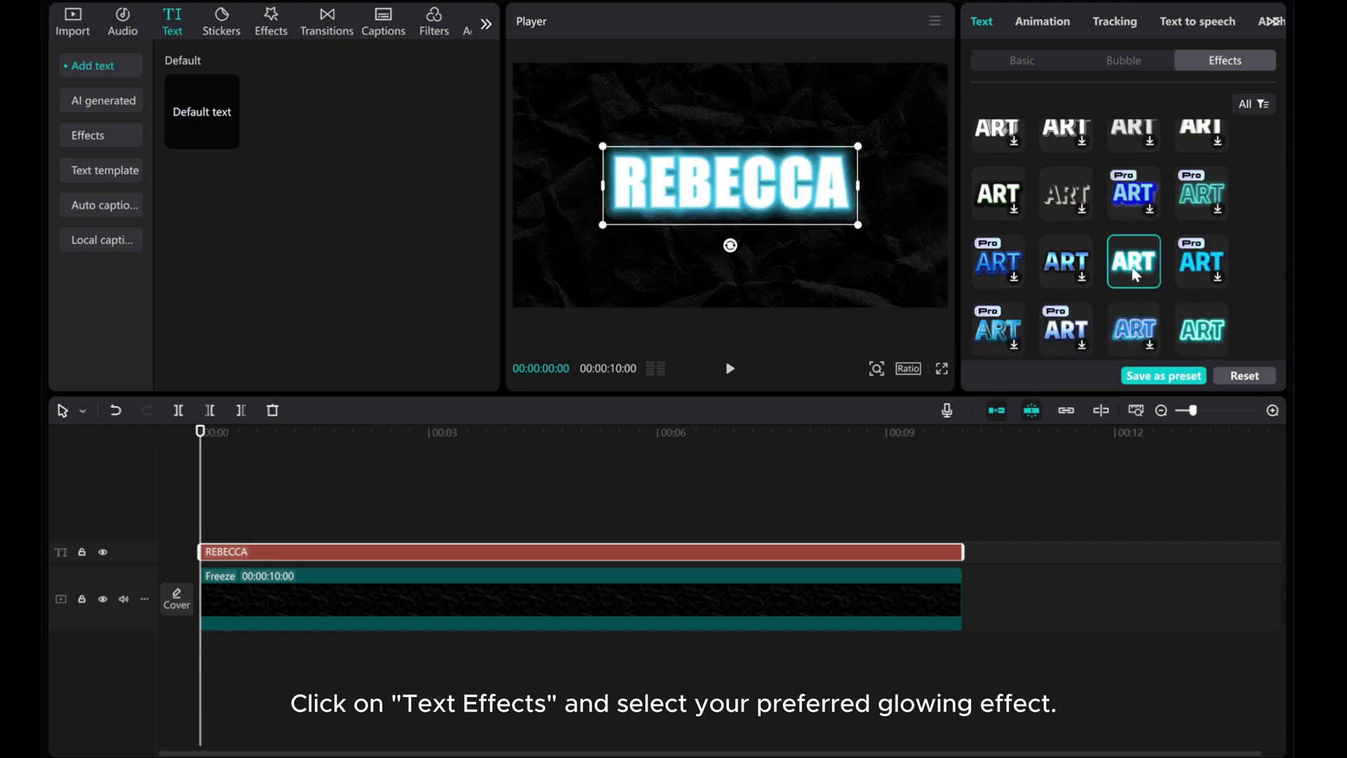
click(1202, 331)
scroll(1201, 330, down, 1)
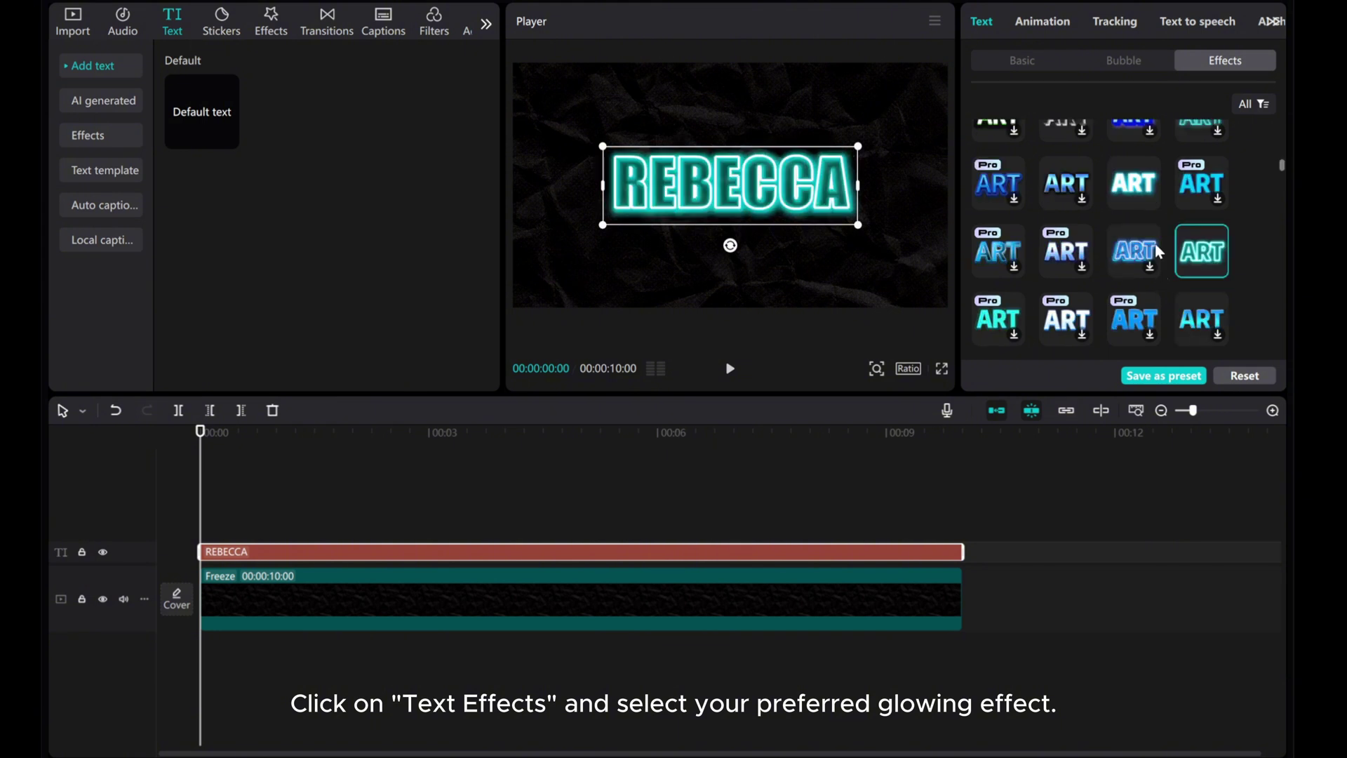
click(1135, 190)
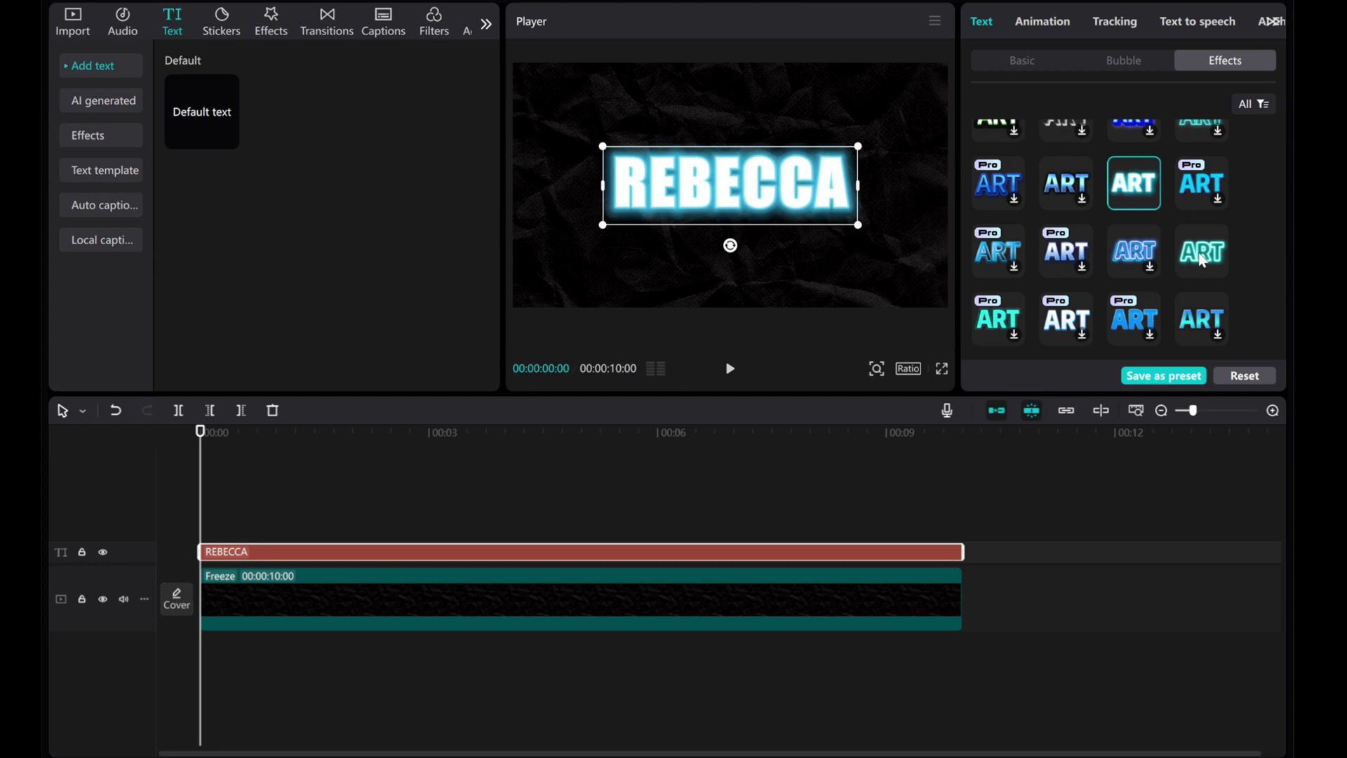
click(1203, 255)
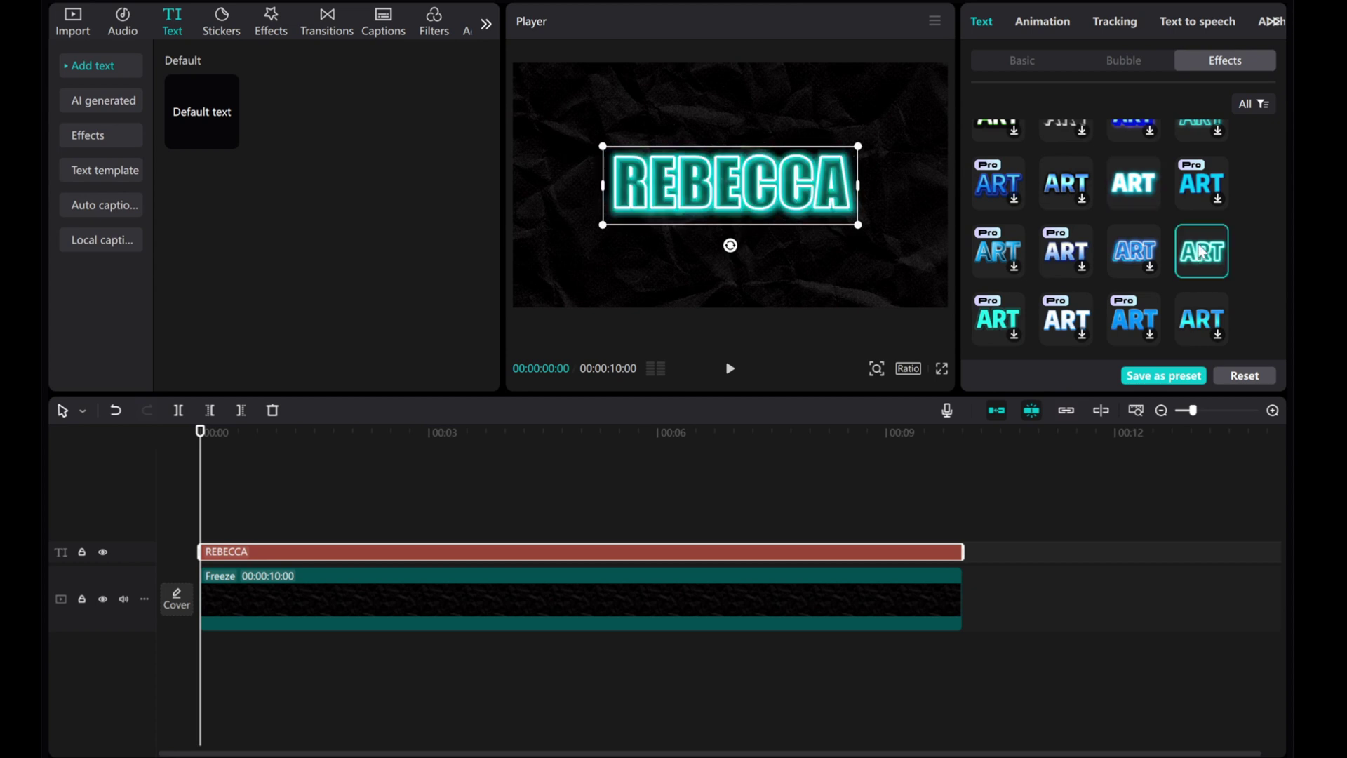
click(1129, 185)
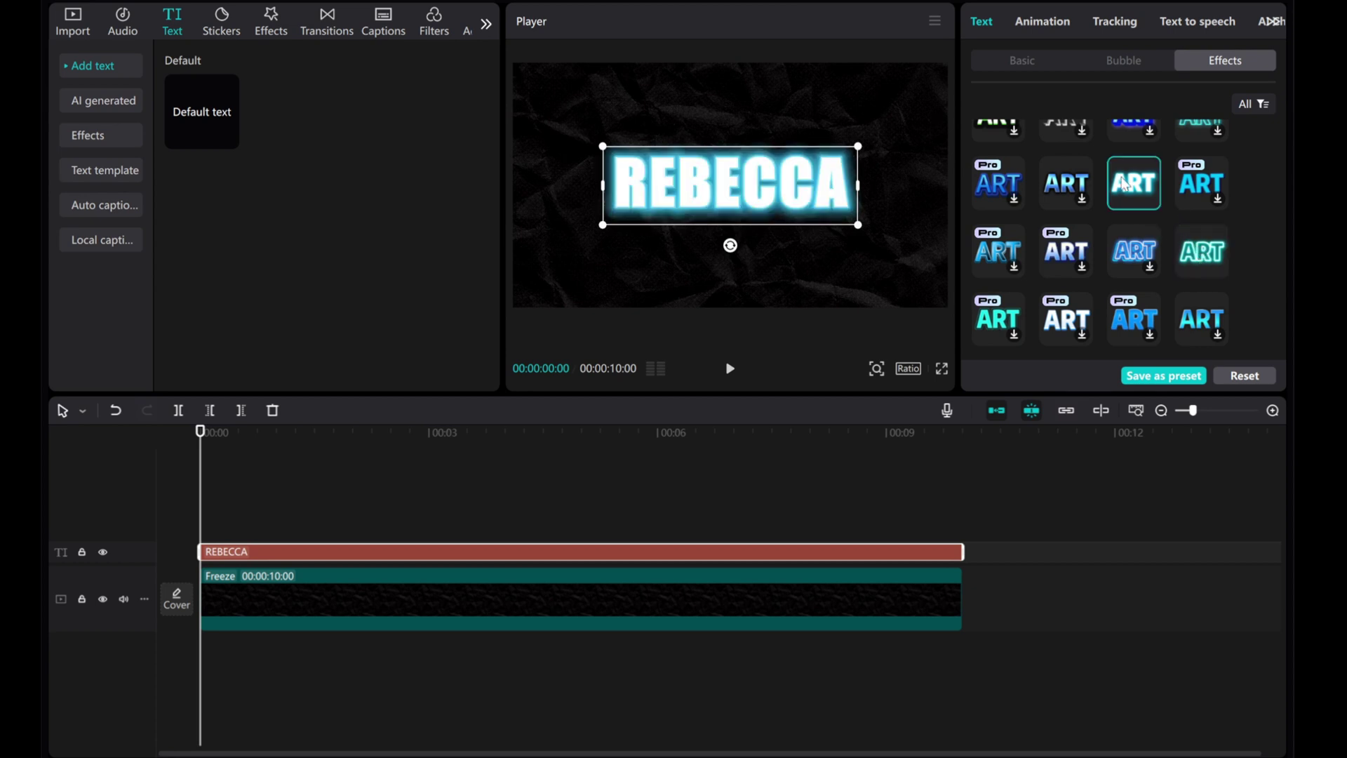
click(1212, 263)
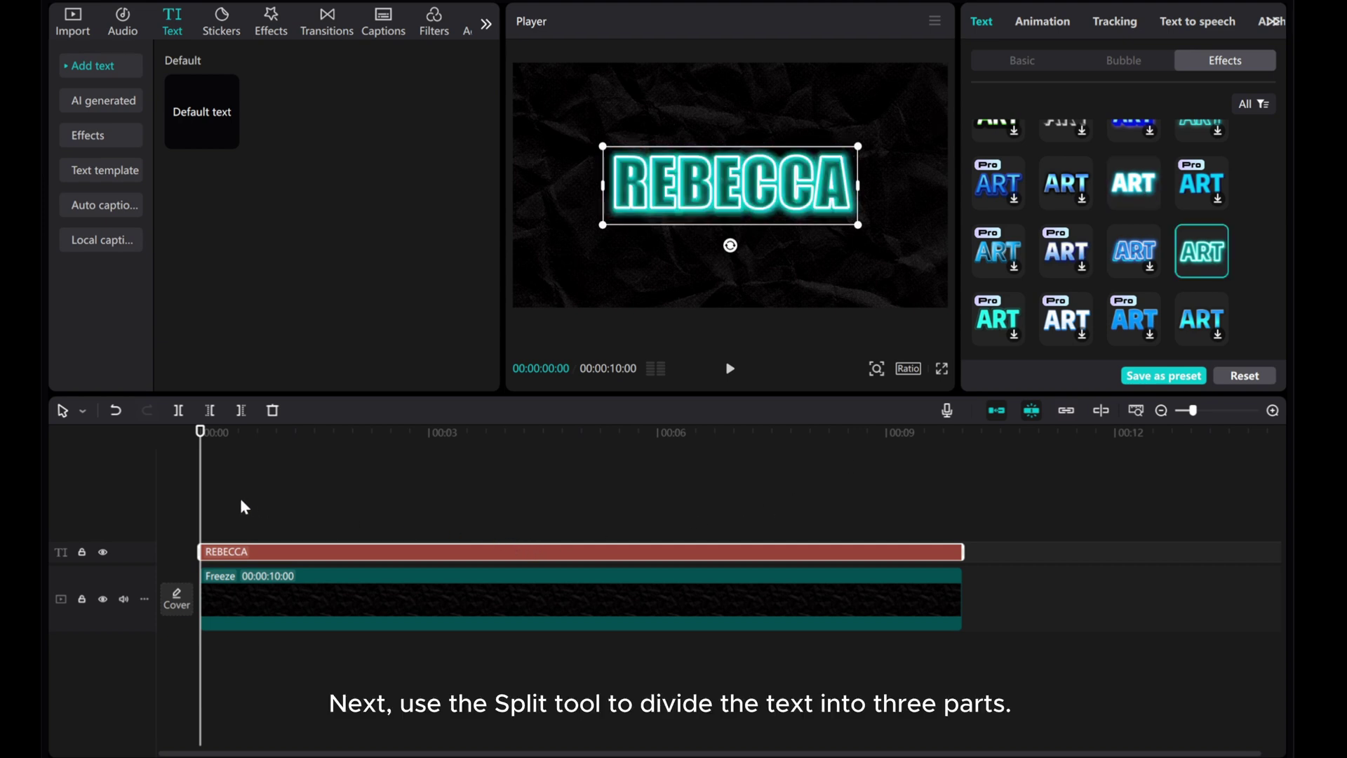
Split the REBECCA text clip at 00:03 and again at 00:07
drag(201, 513, 428, 523)
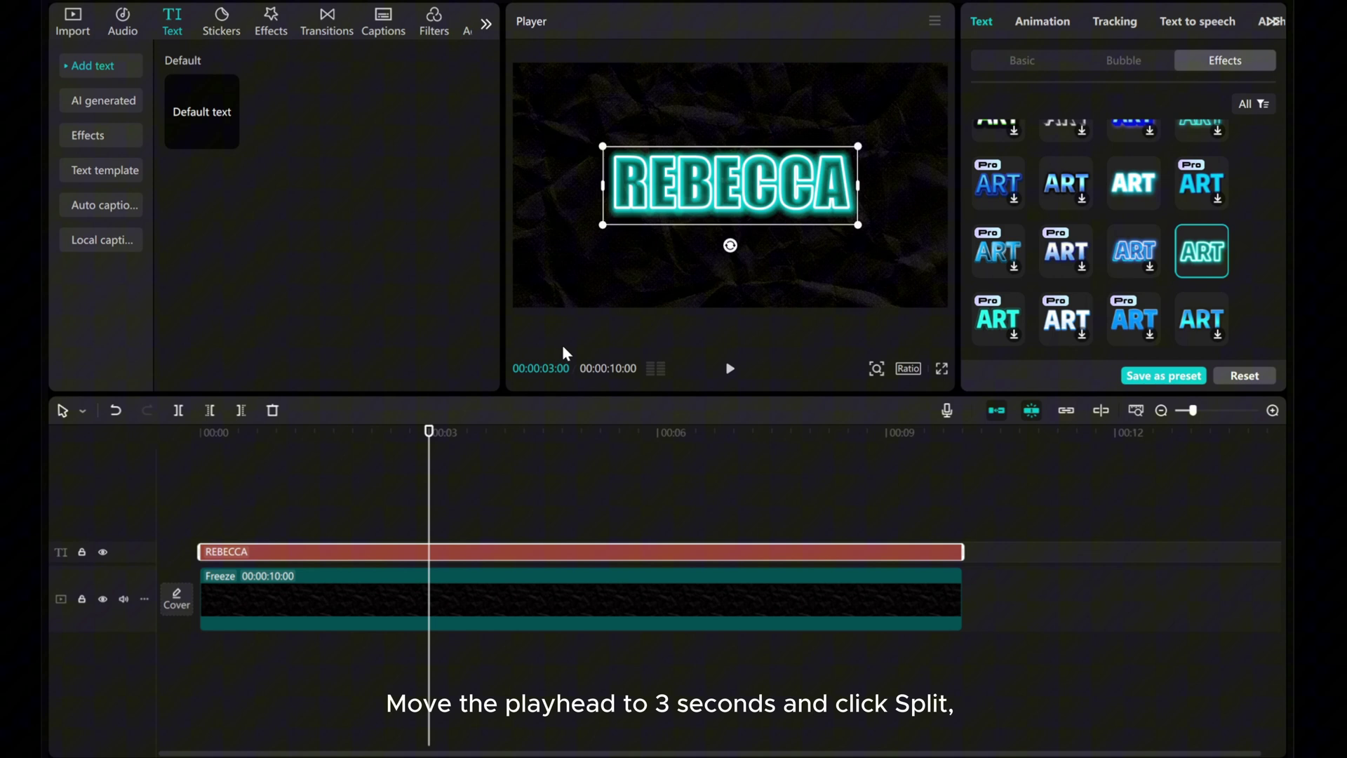
click(181, 411)
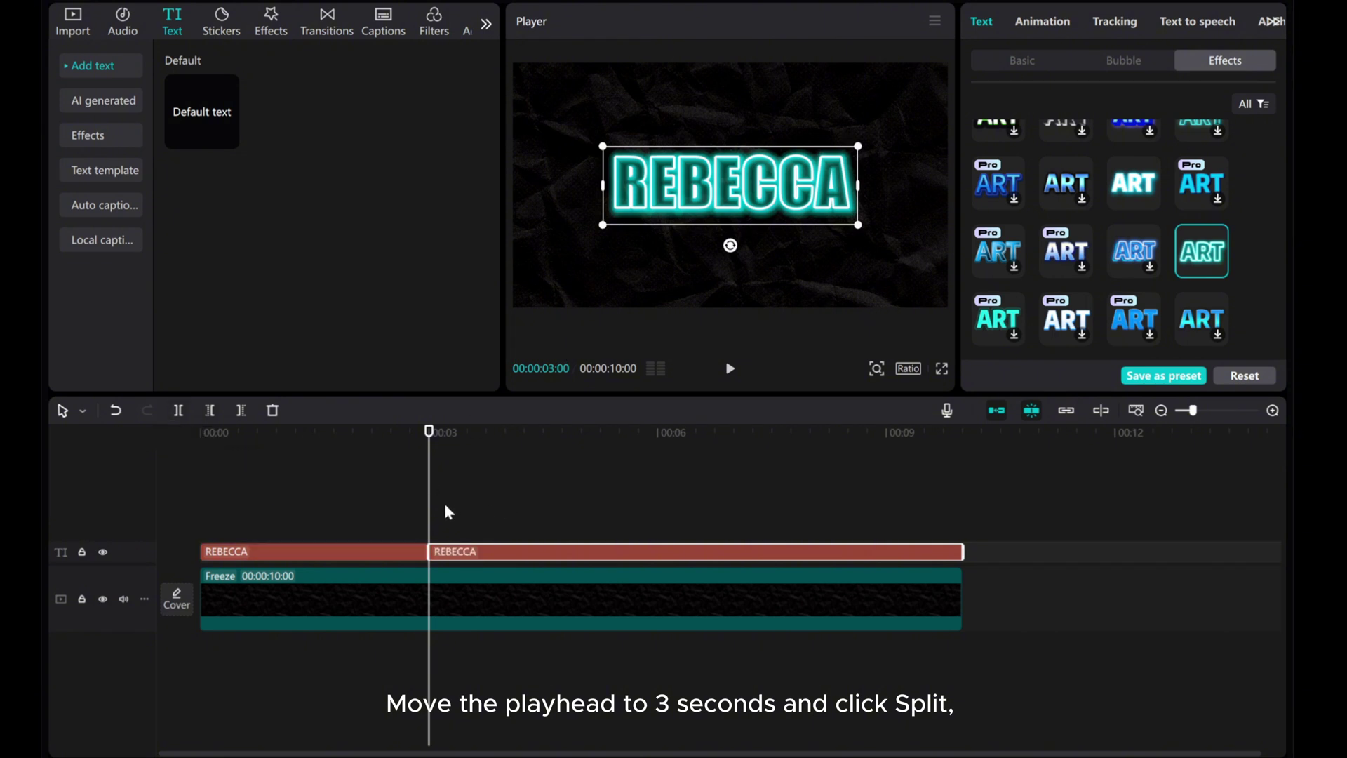
drag(431, 512, 738, 533)
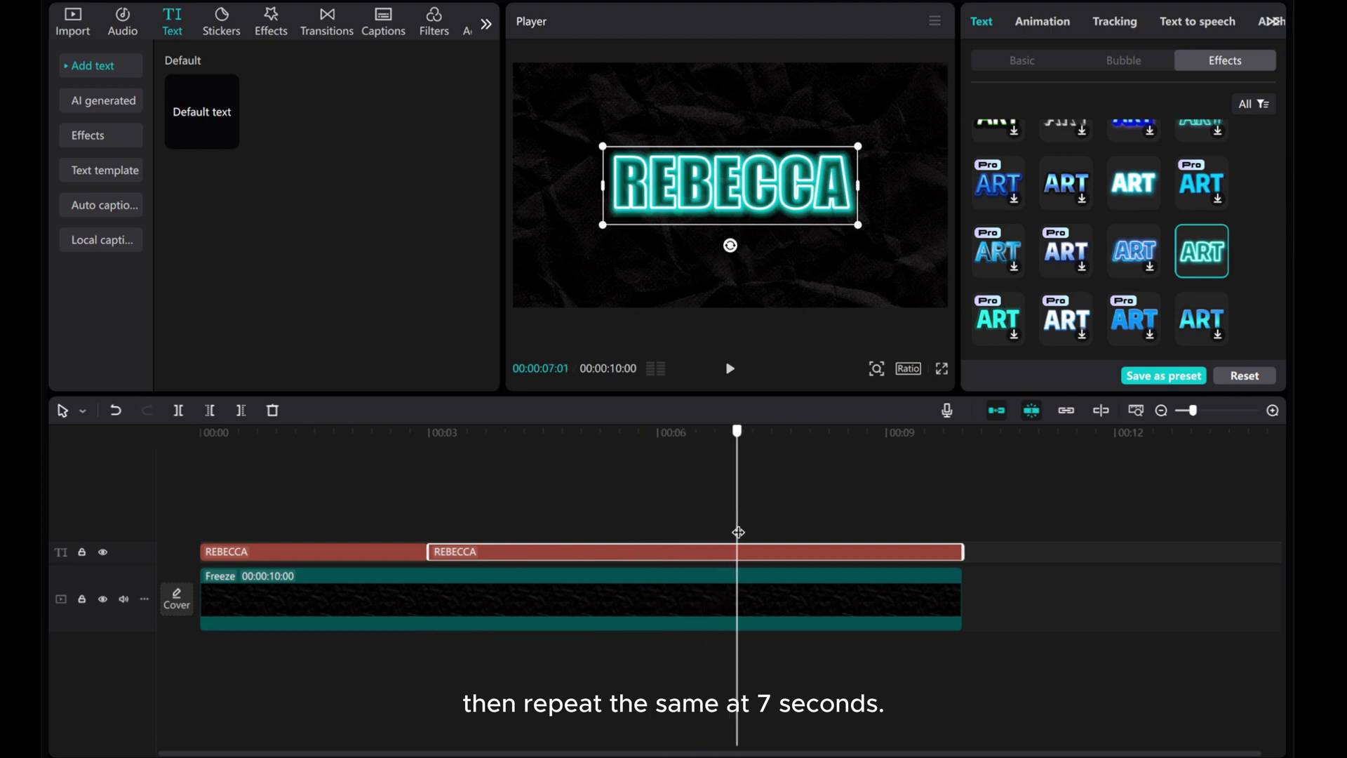
drag(738, 532, 735, 533)
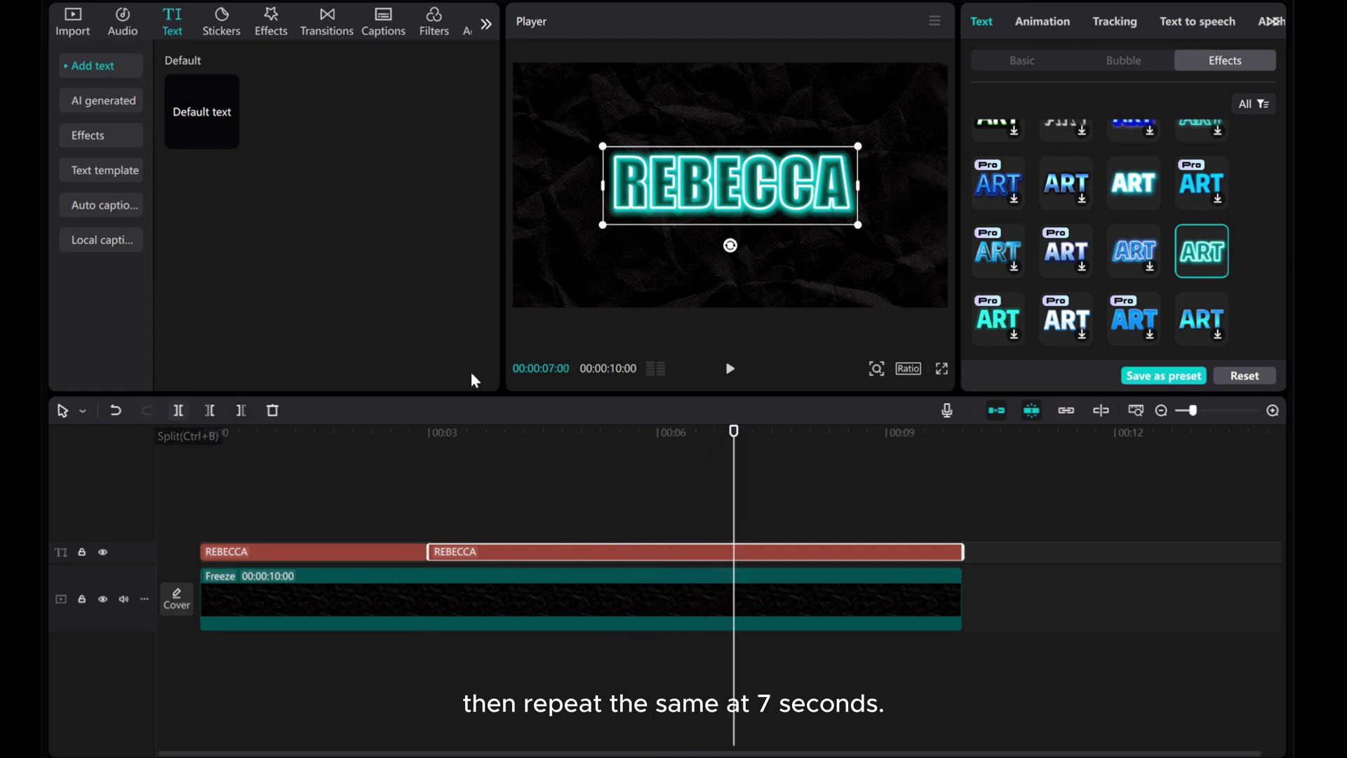
click(178, 410)
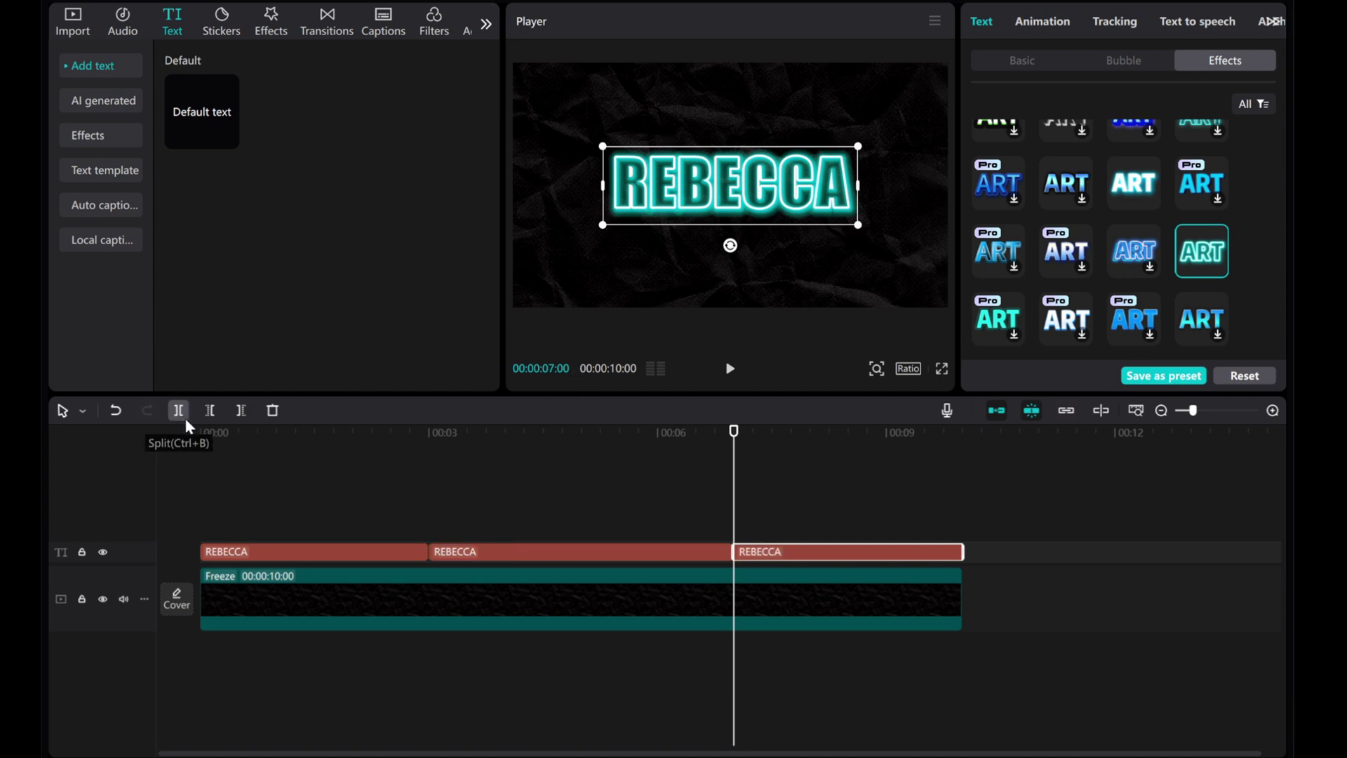
Give the first REBECCA piece a 2.0s Blur in-animation and preview it from the start
click(235, 556)
click(303, 513)
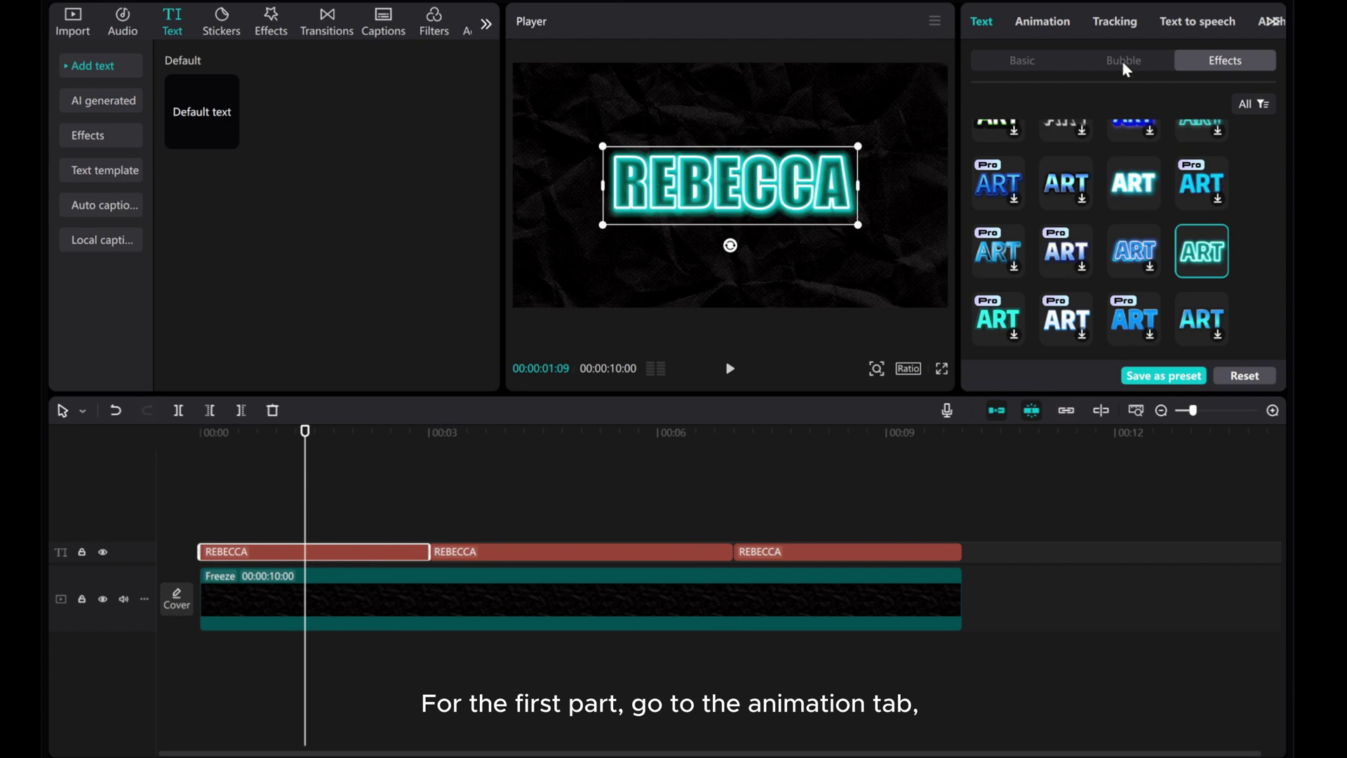
click(1045, 27)
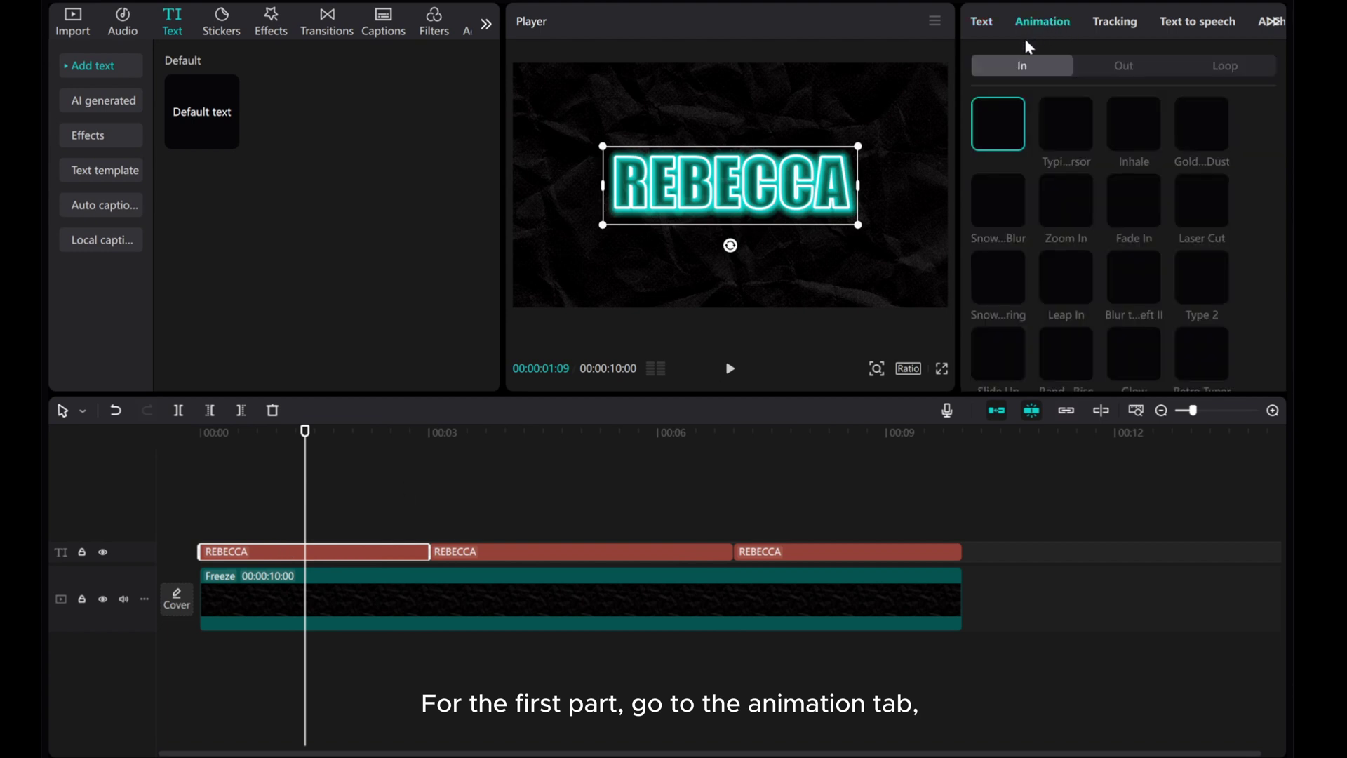
scroll(1077, 224, down, 2)
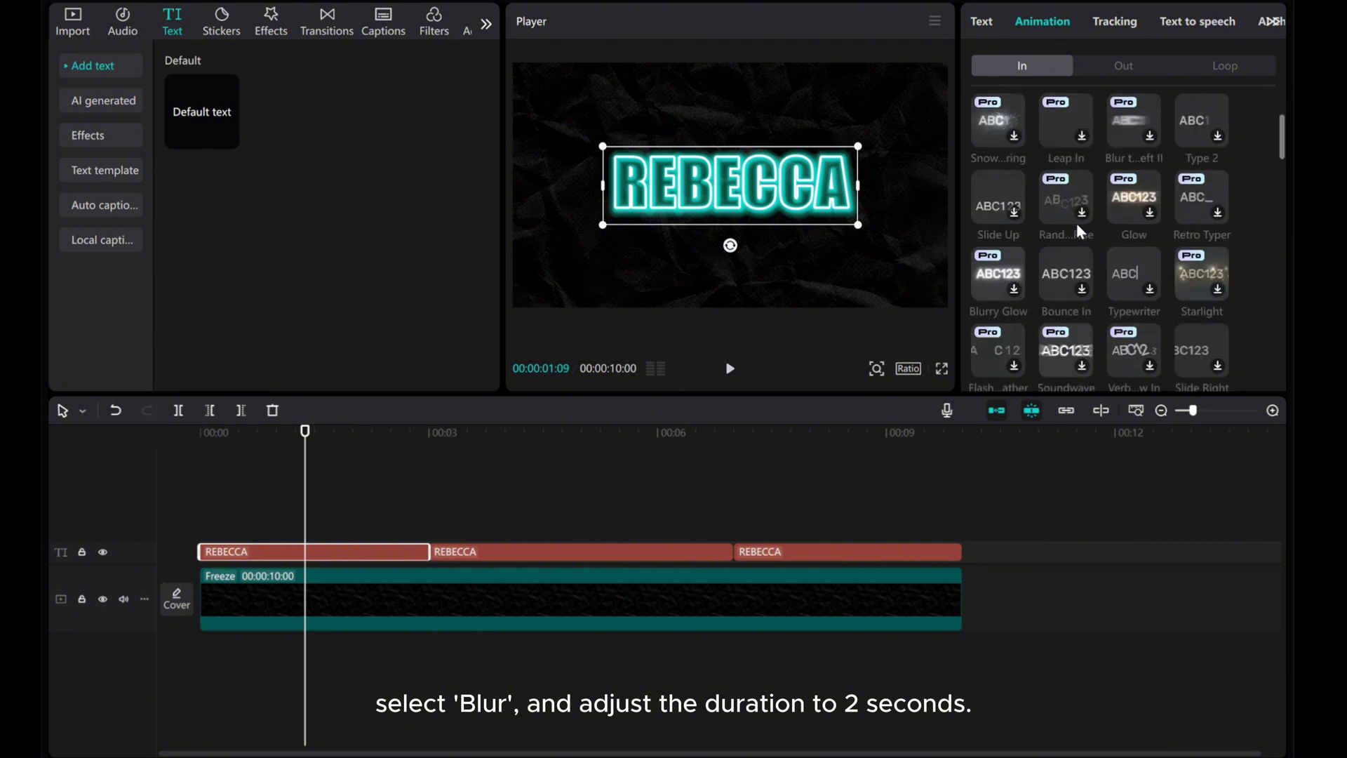
scroll(1076, 223, down, 2)
scroll(1077, 221, down, 2)
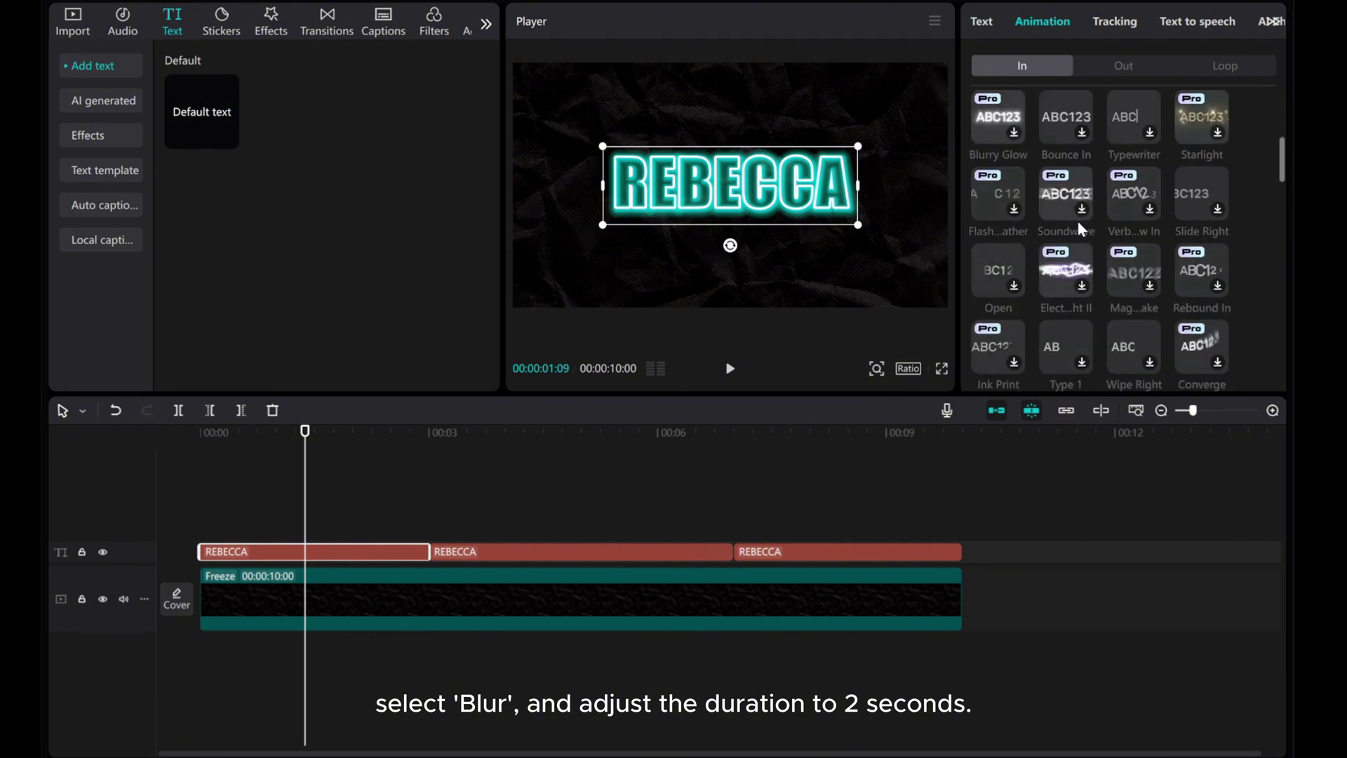
scroll(1078, 220, down, 2)
scroll(1077, 218, down, 2)
scroll(1077, 218, down, 2)
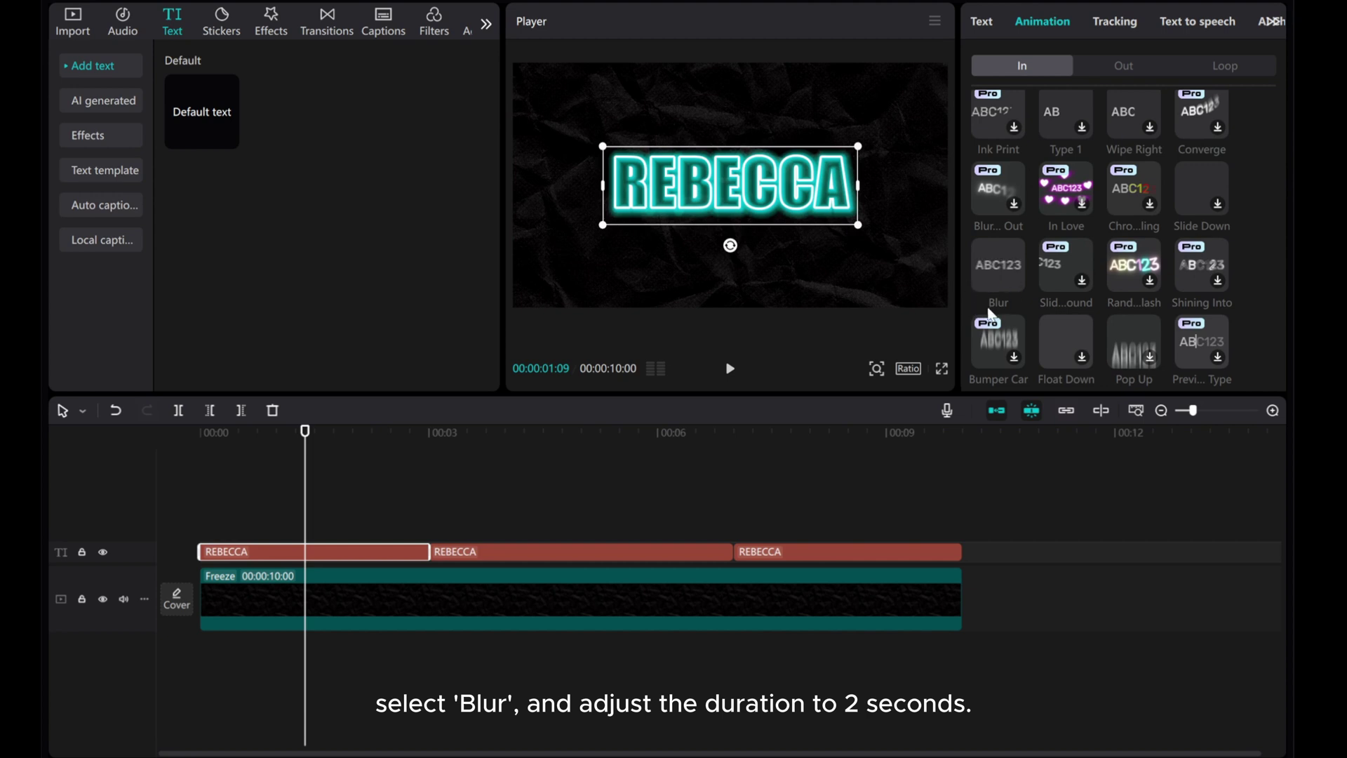
click(993, 265)
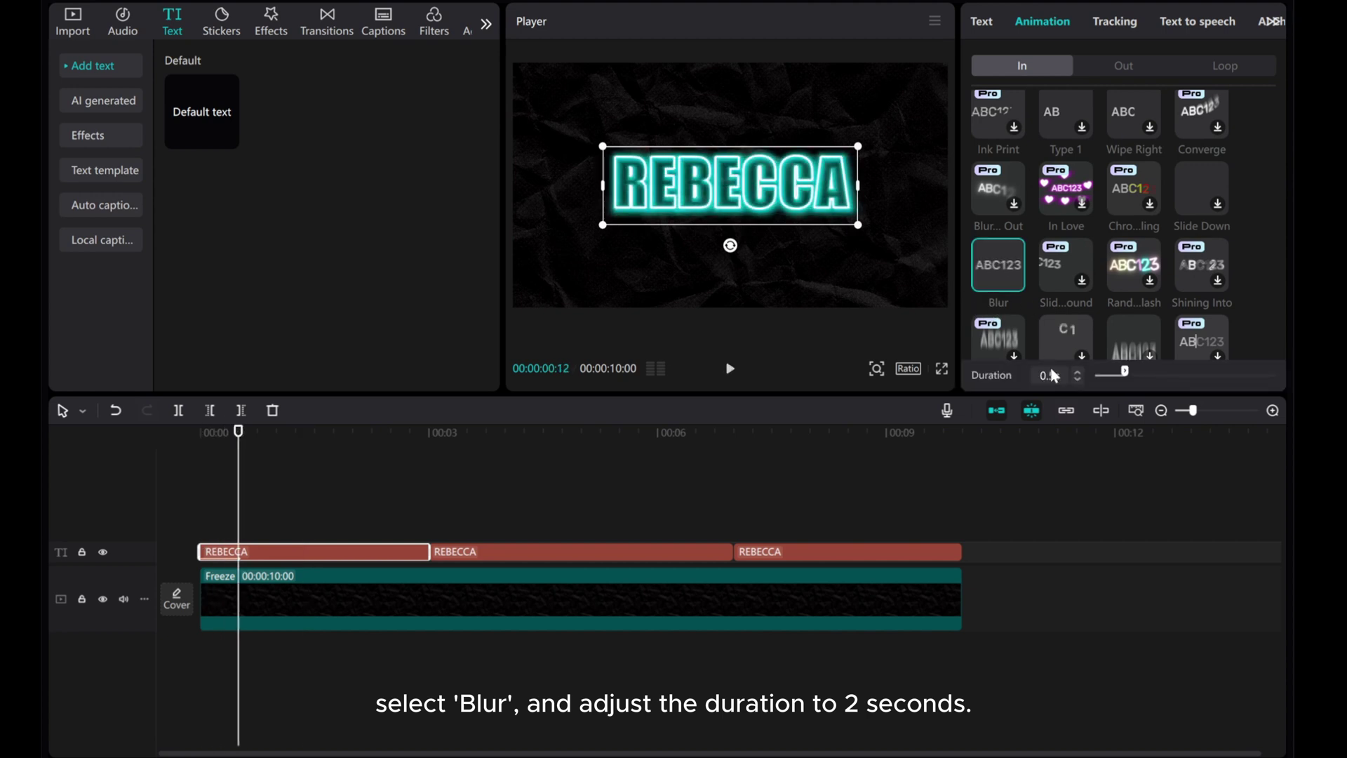
drag(1124, 374, 1216, 375)
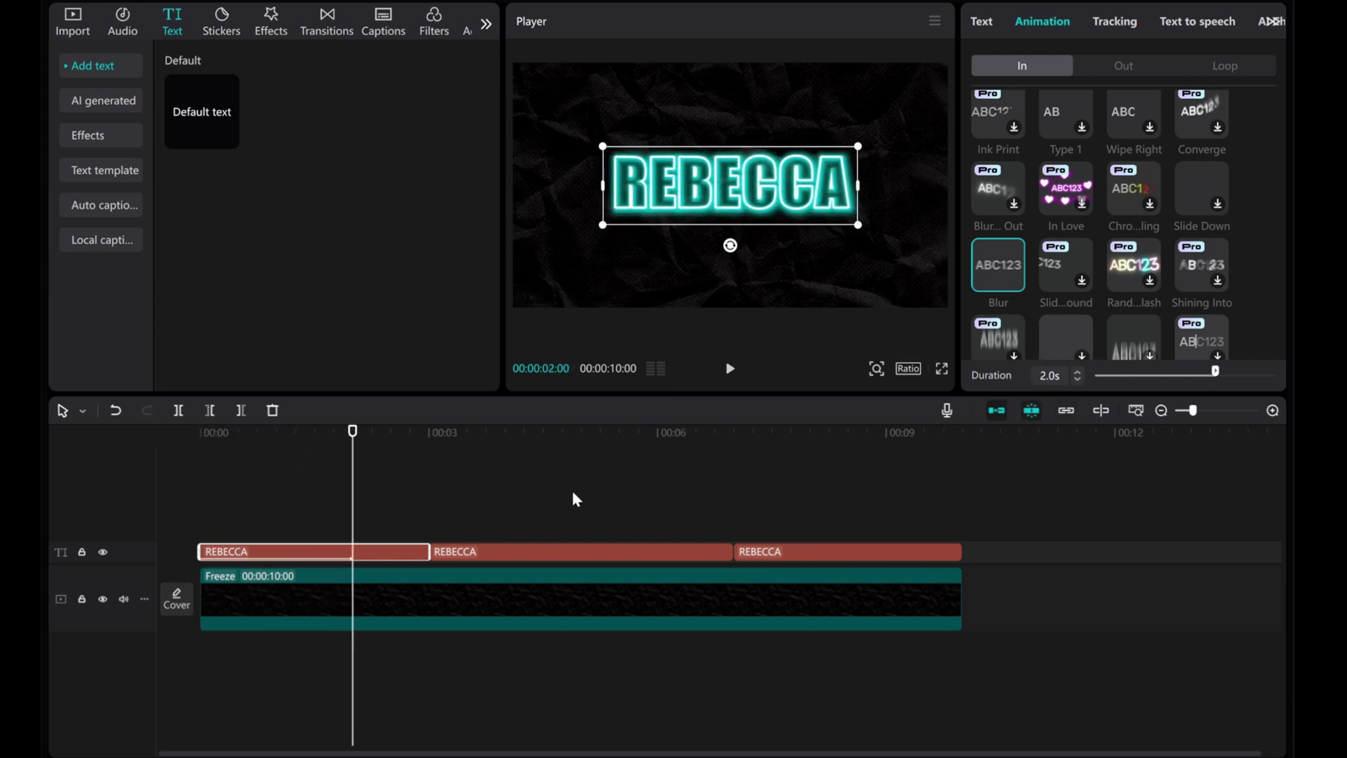
click(206, 433)
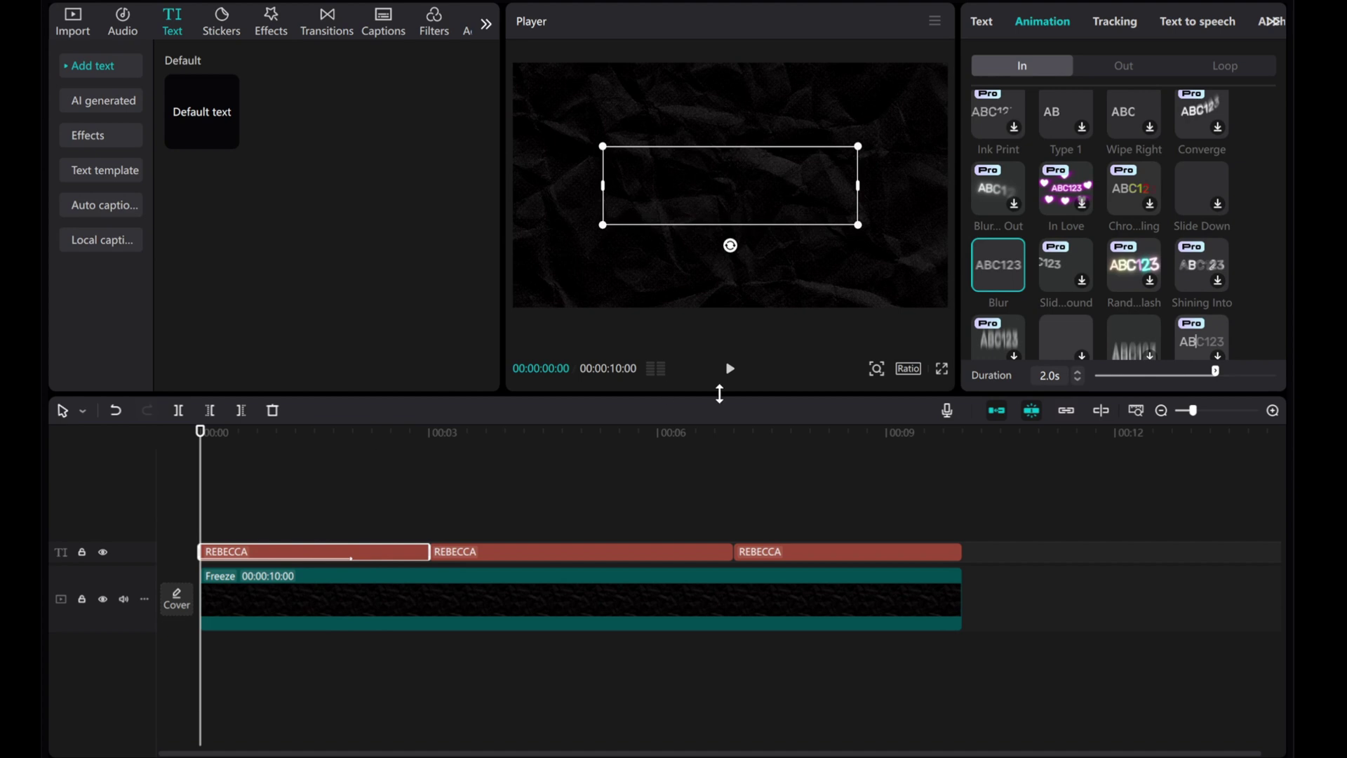
click(729, 369)
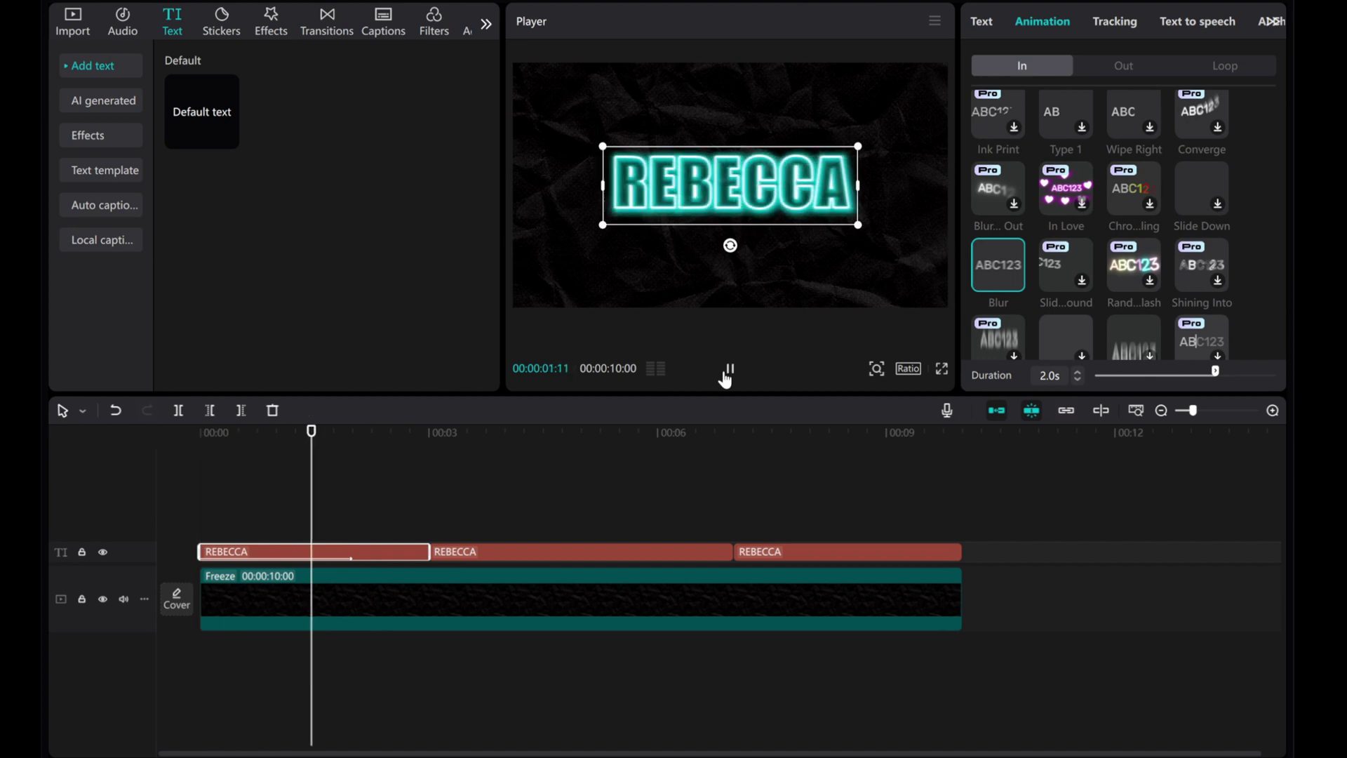
Apply the Random Flash loop animation at 0.9s speed to the second REBECCA piece
click(494, 551)
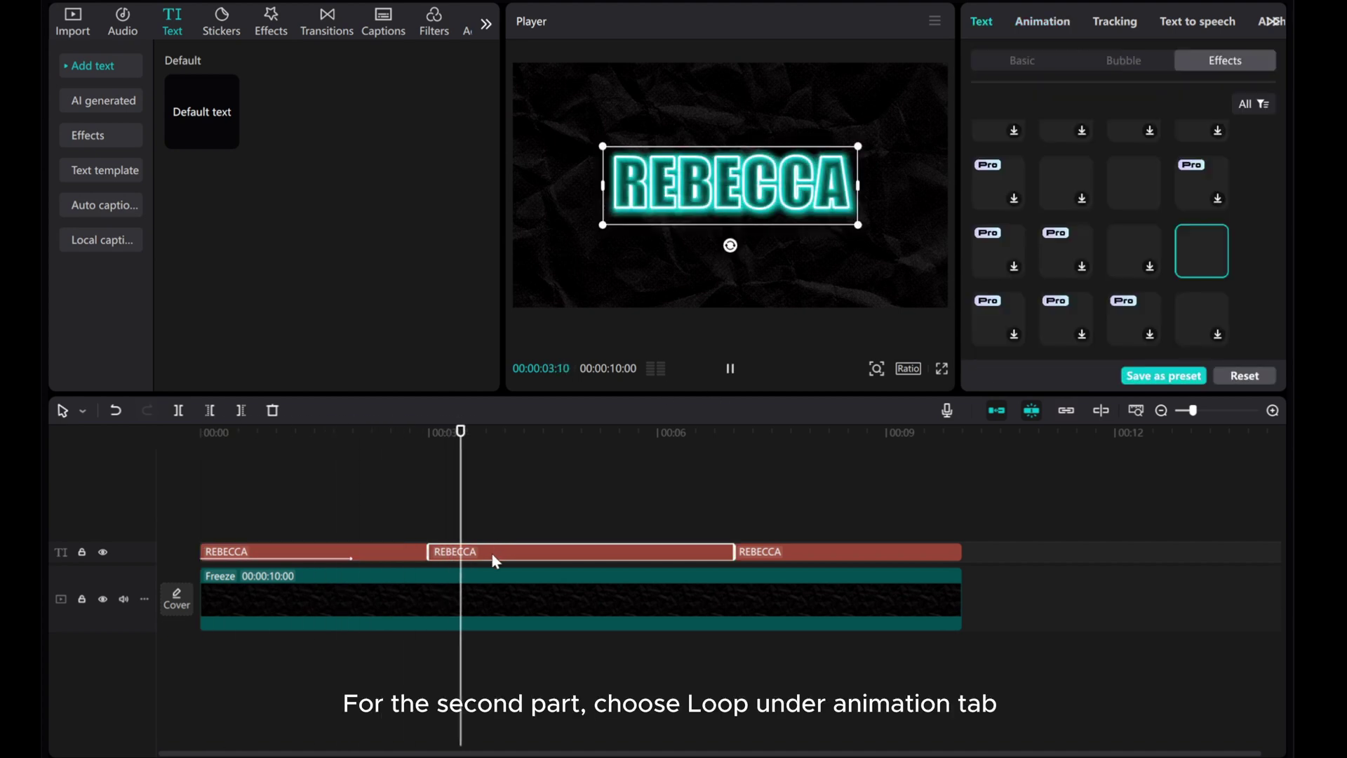
click(496, 532)
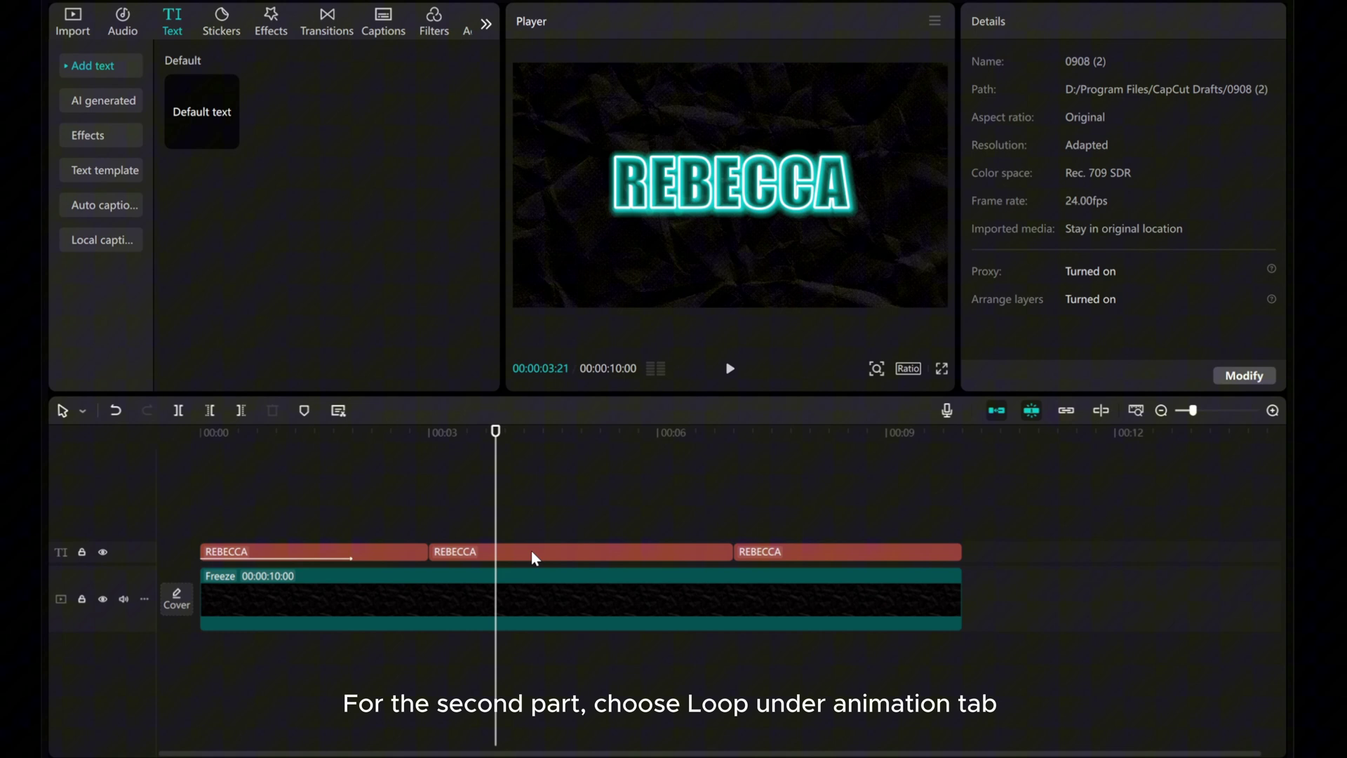
click(532, 556)
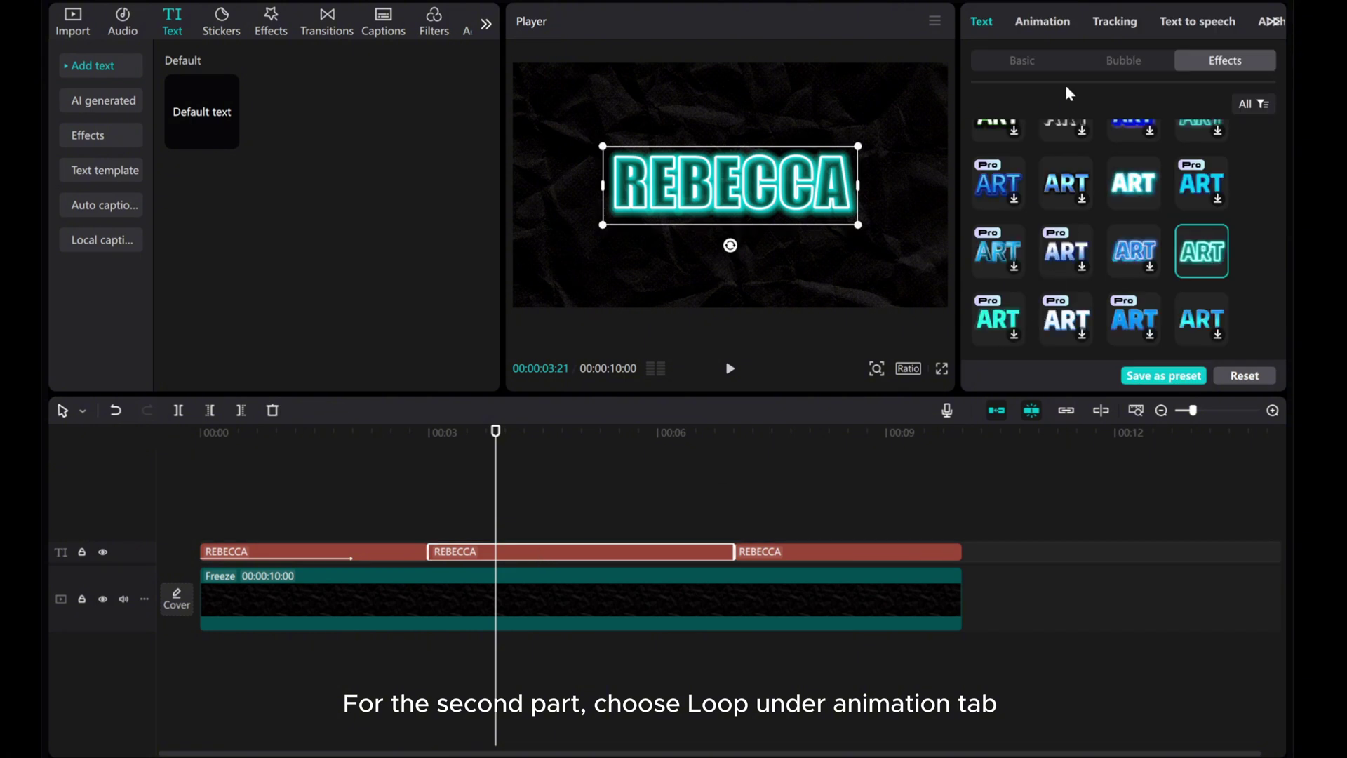
click(1042, 27)
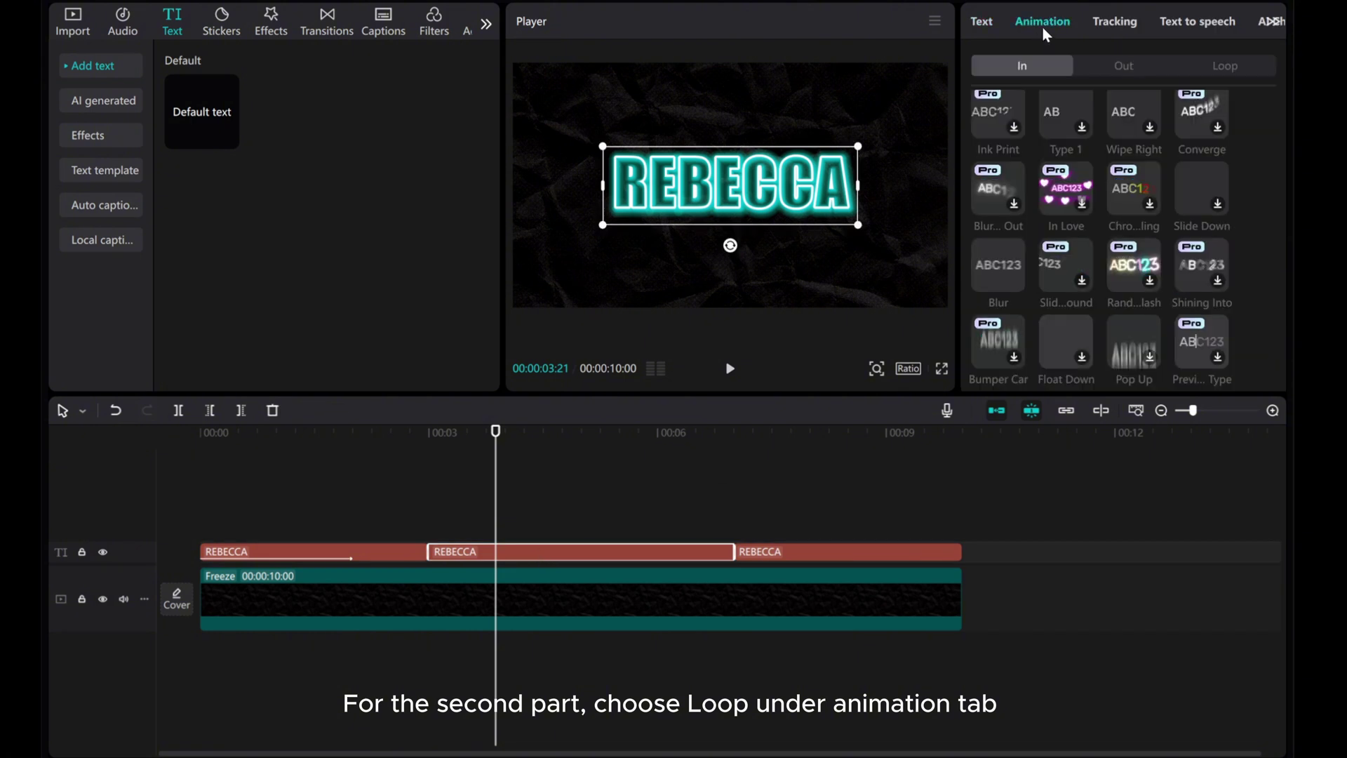
click(1221, 65)
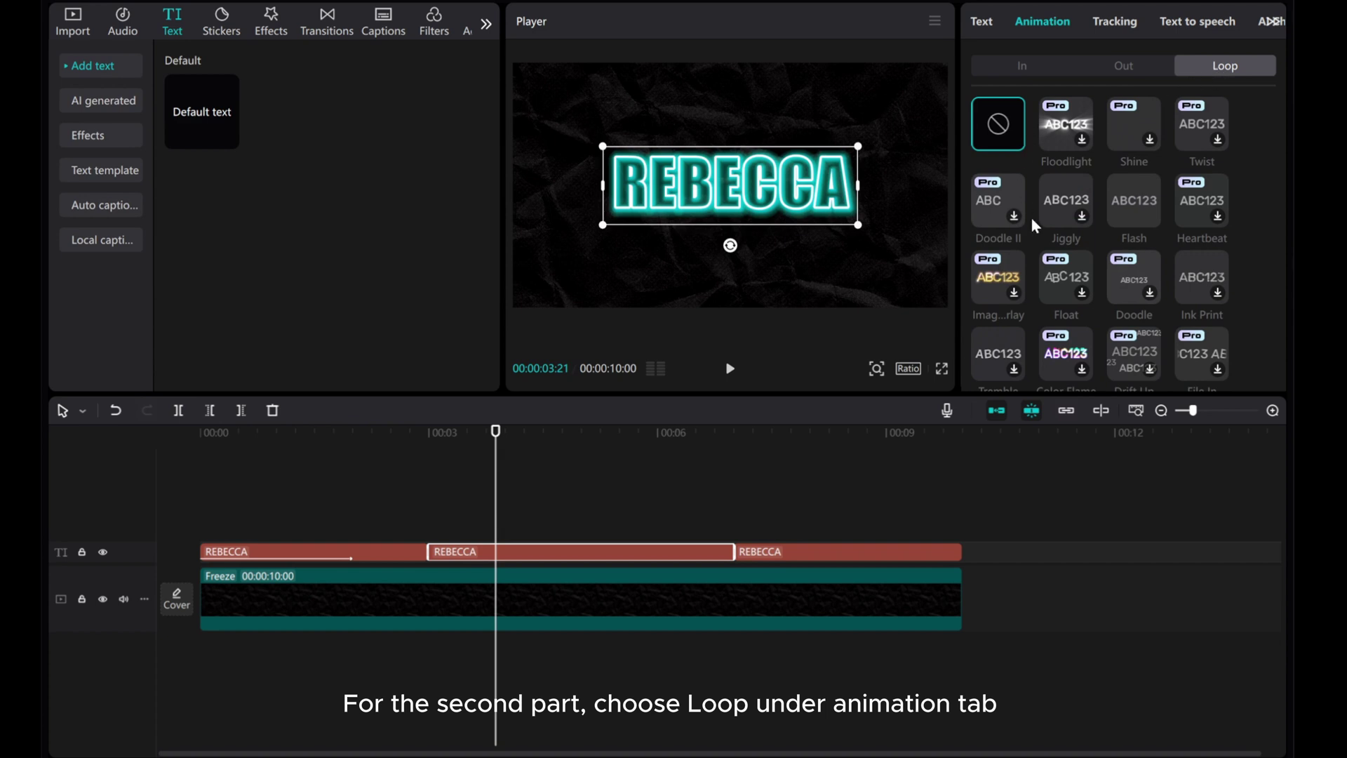
scroll(1062, 245, down, 2)
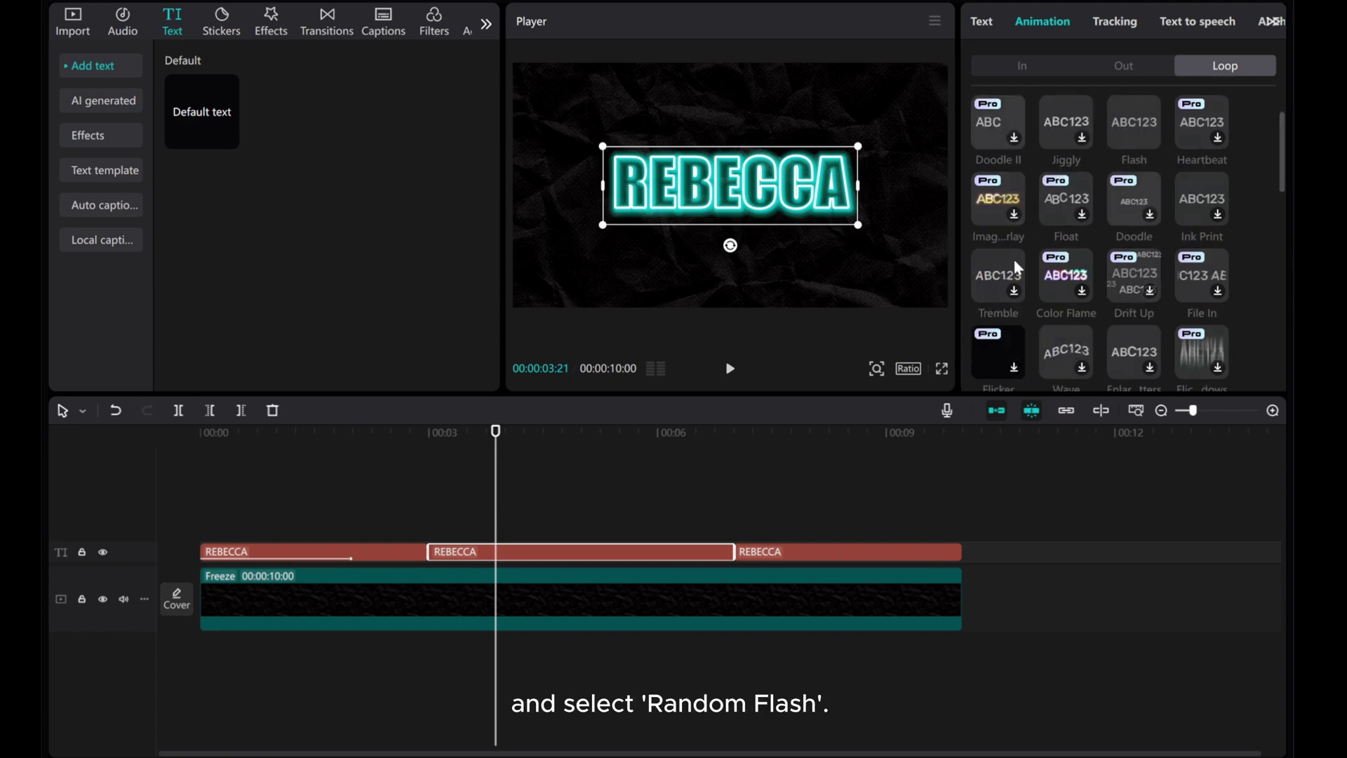
scroll(1029, 262, down, 1)
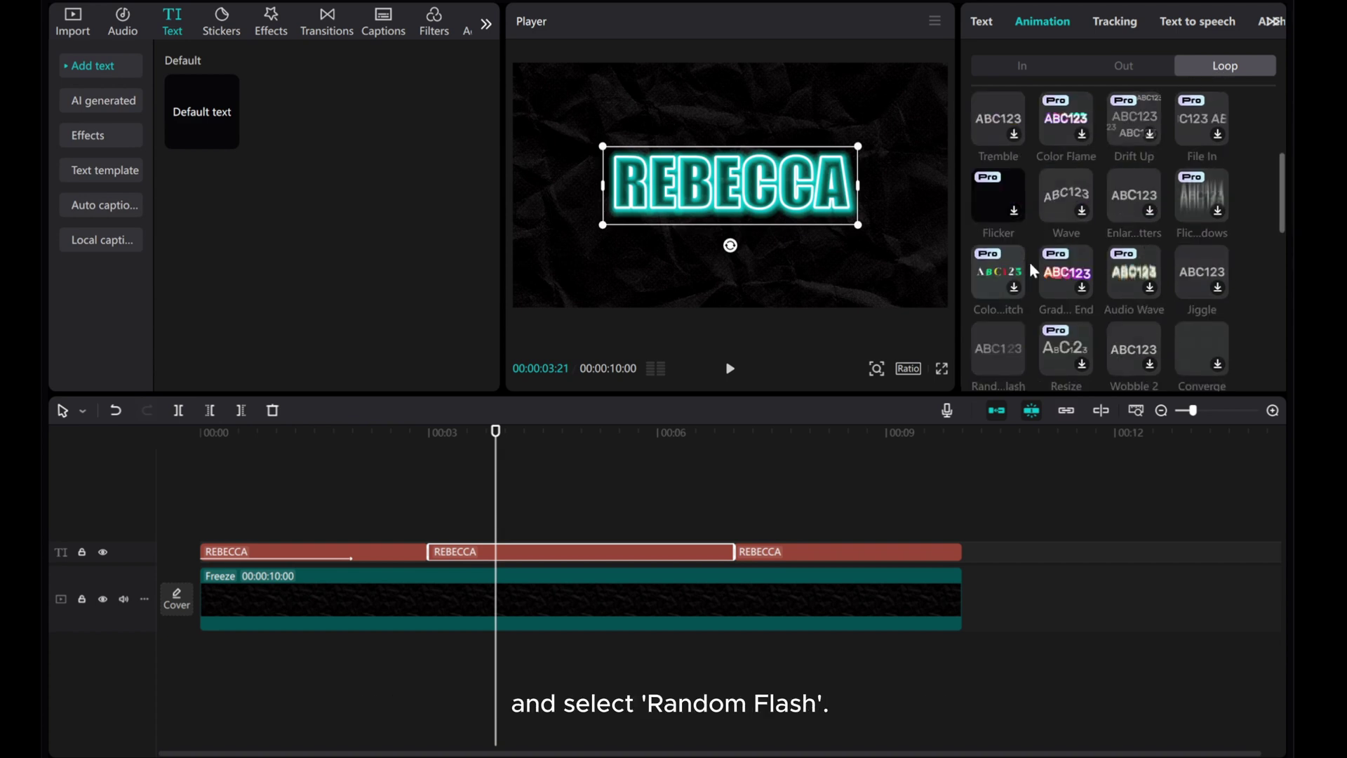
scroll(1030, 263, down, 1)
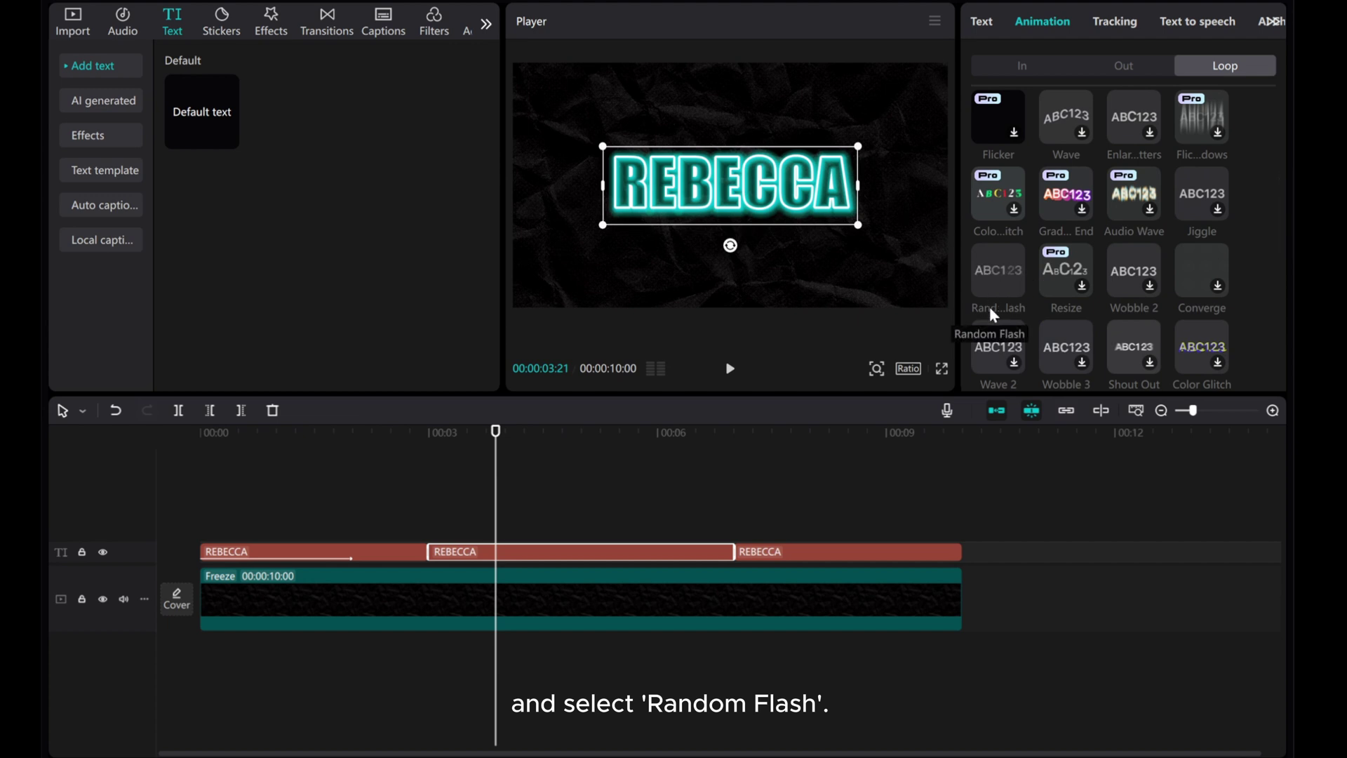
click(995, 271)
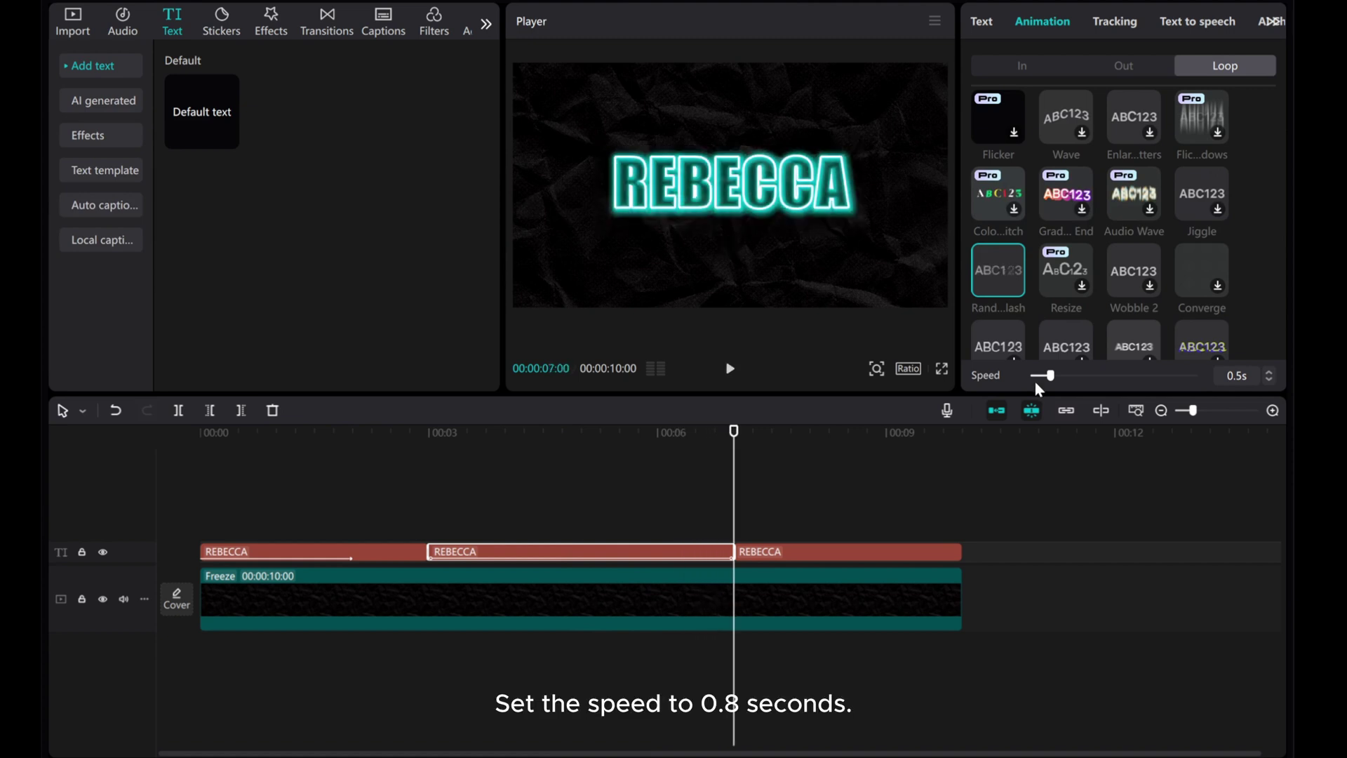
drag(1048, 376, 1076, 376)
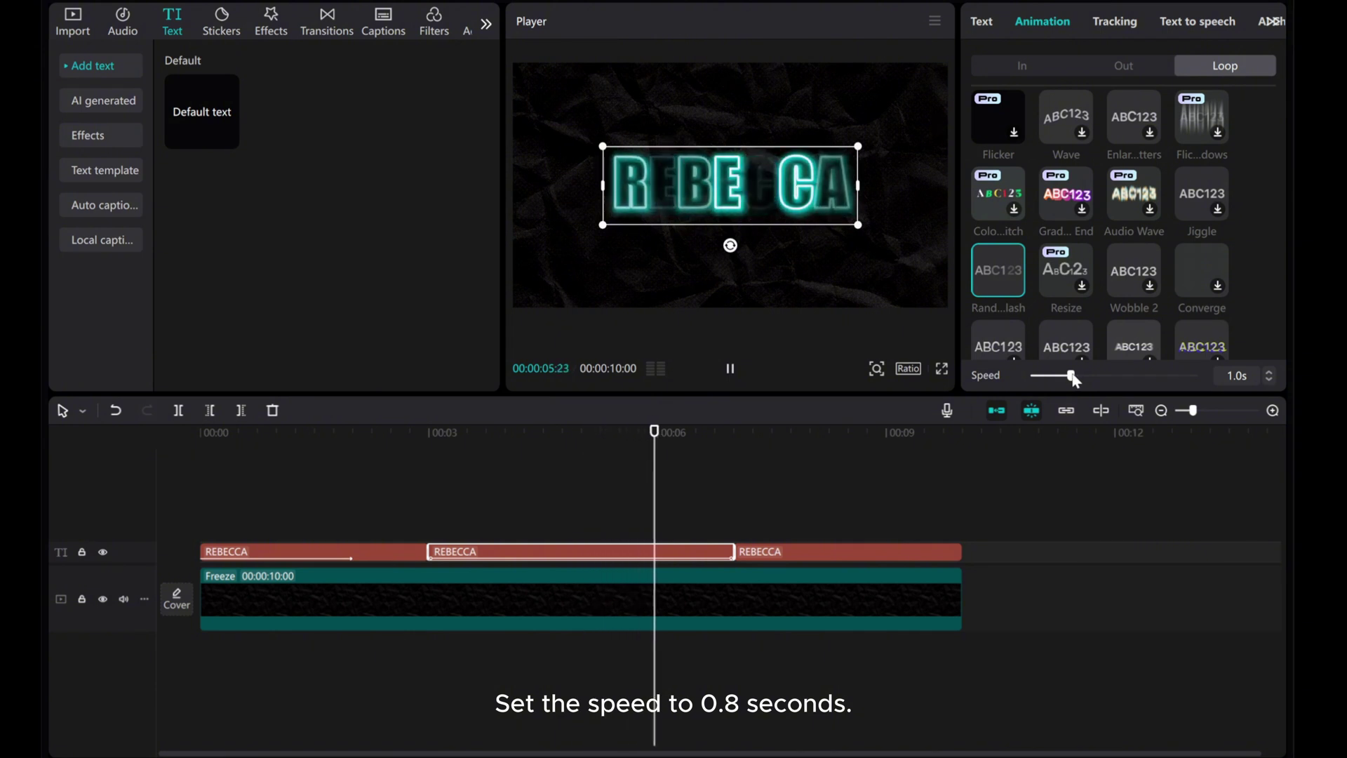
drag(1073, 377, 1068, 377)
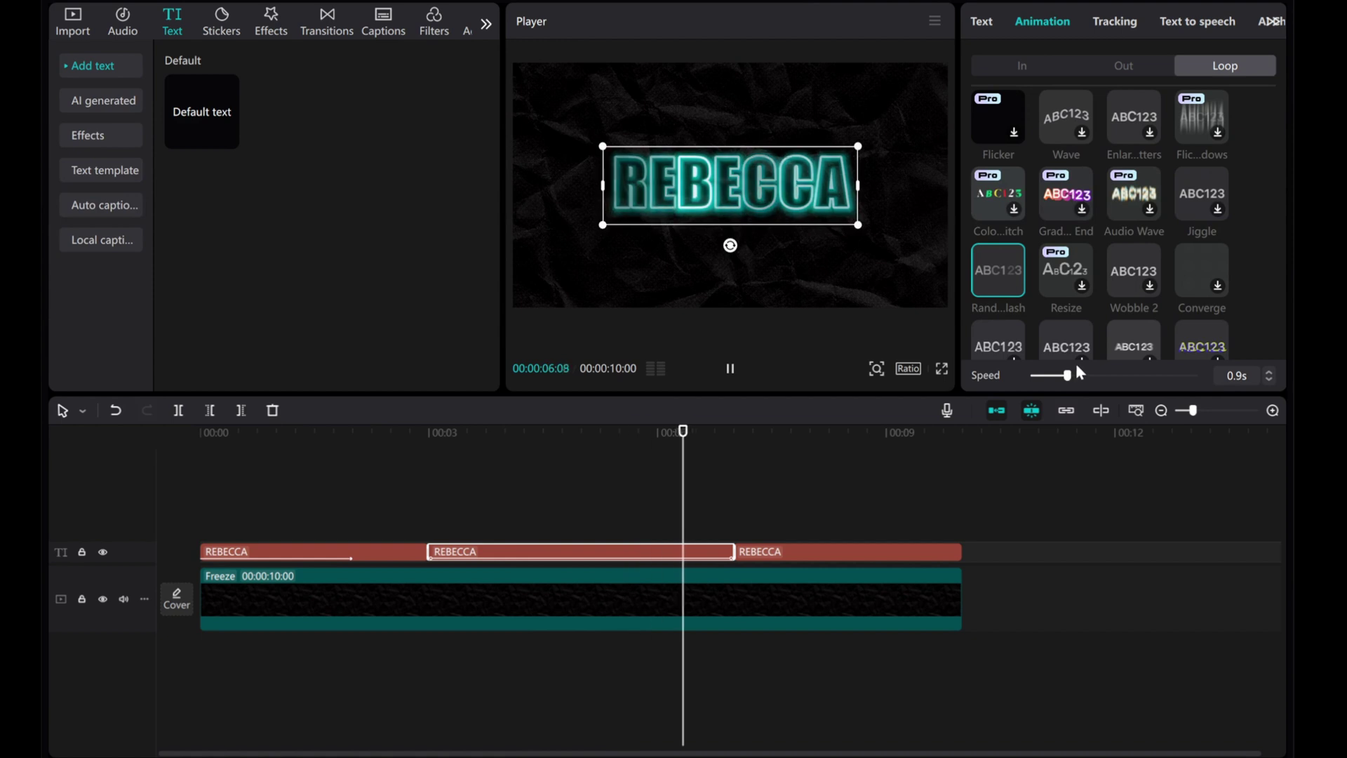
Apply a 1.1s Flash loop to the third REBECCA piece and preview from the start
click(821, 558)
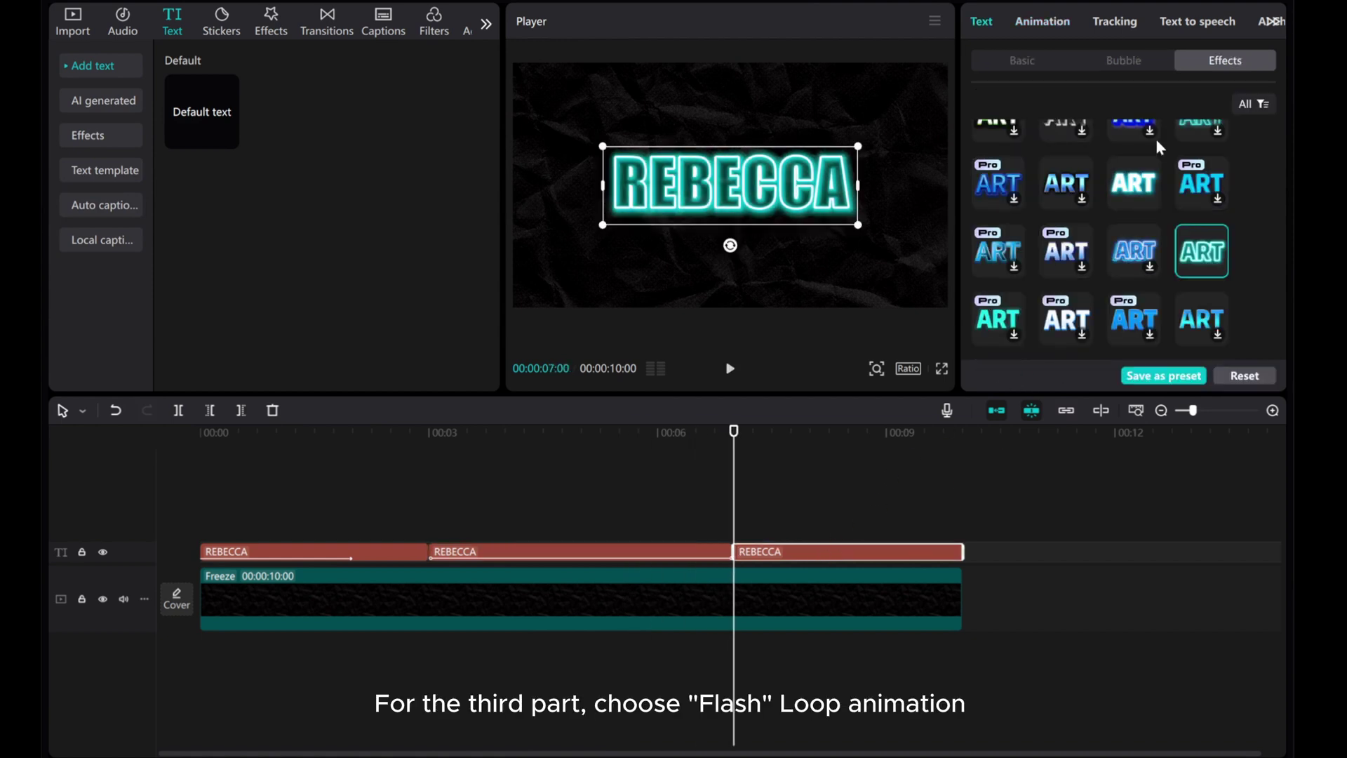
click(1063, 25)
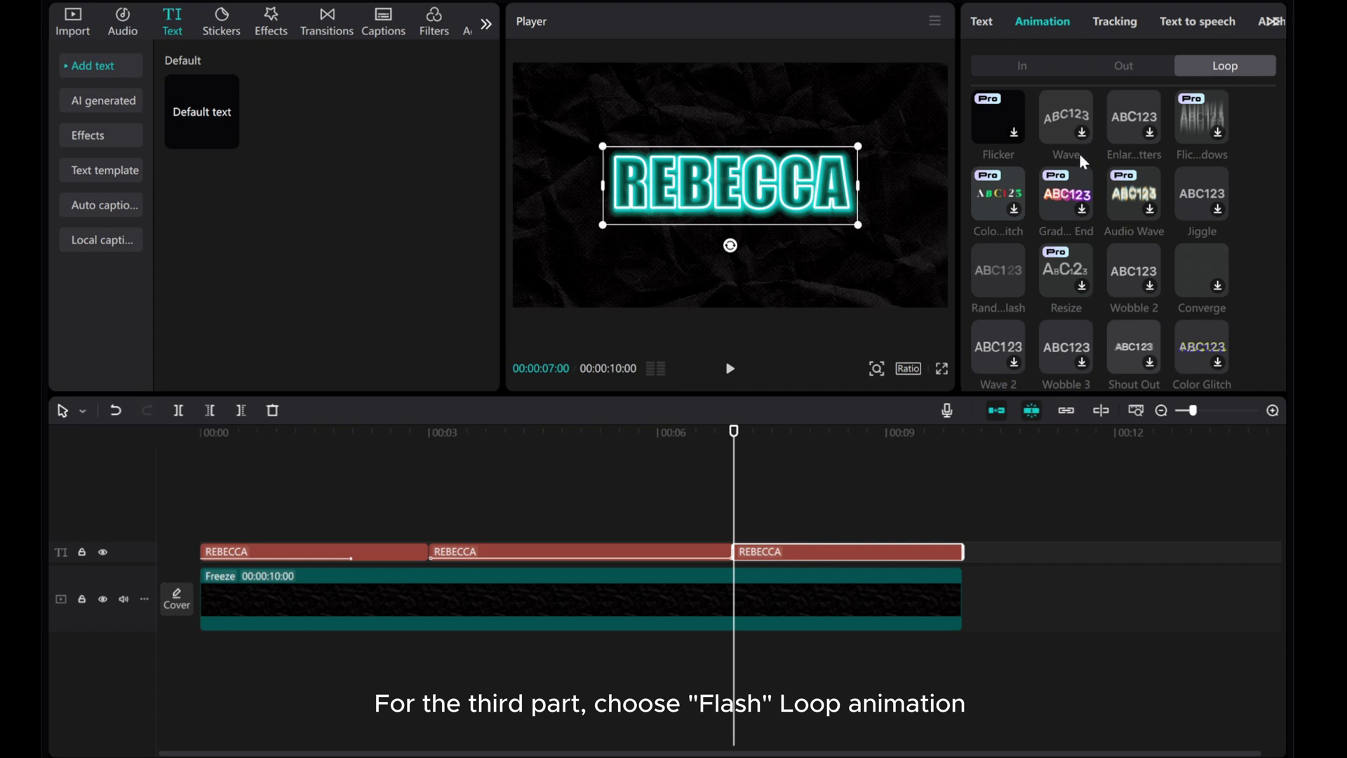
scroll(1054, 274, up, 1)
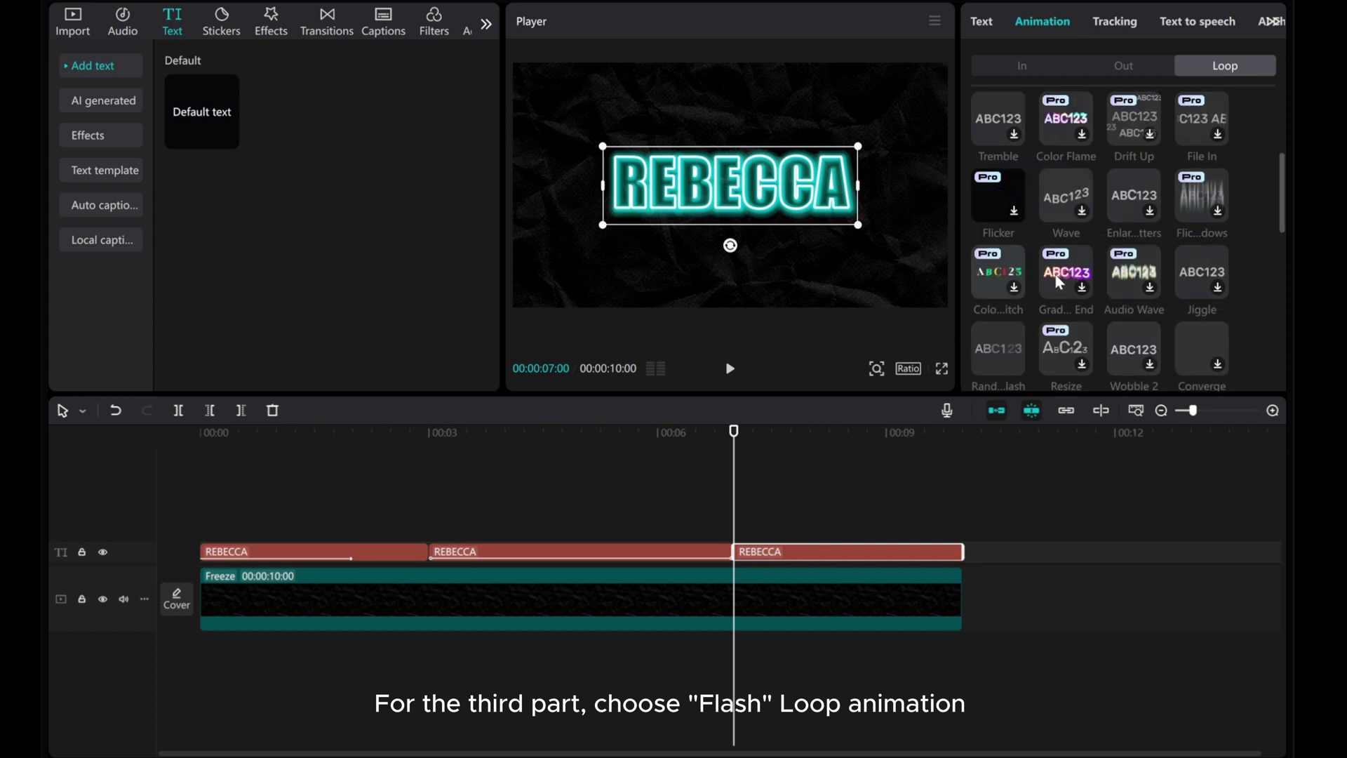
scroll(1055, 274, up, 1)
scroll(1054, 272, up, 1)
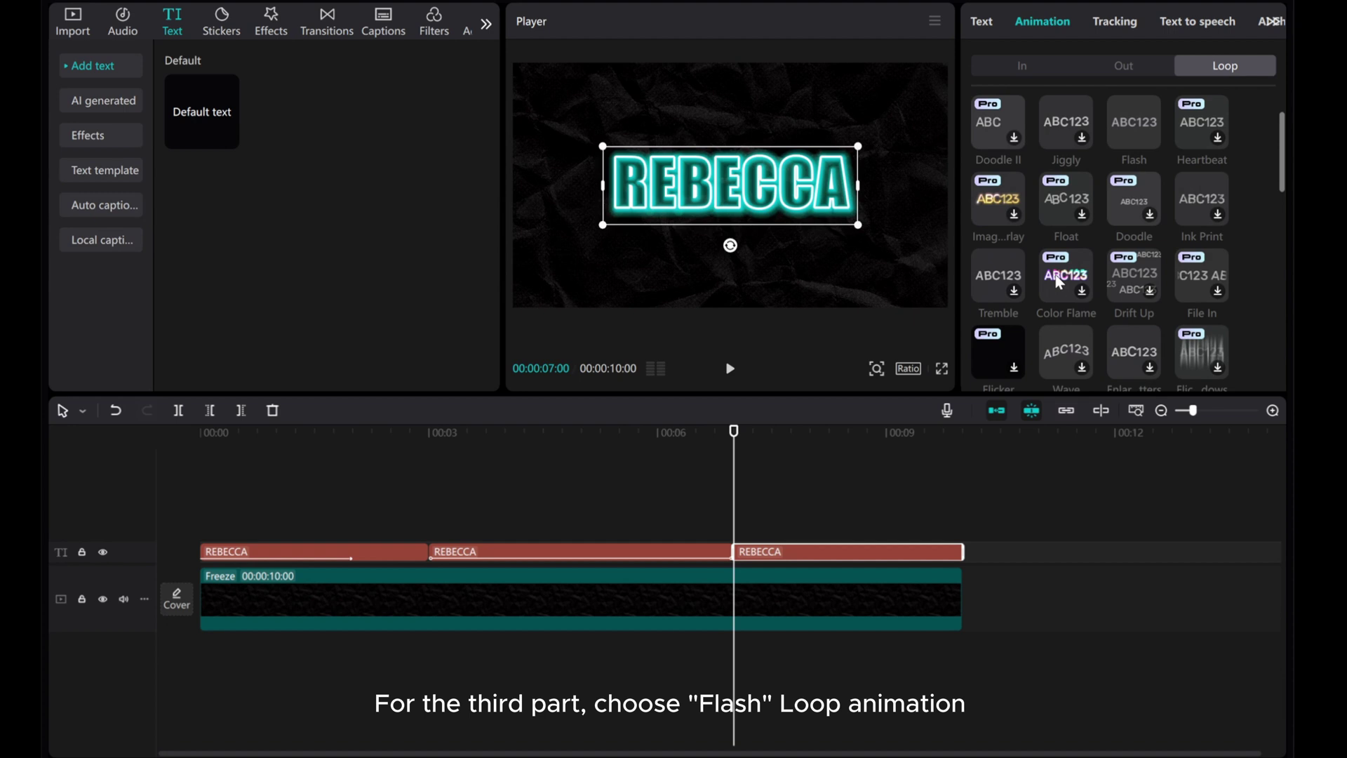
click(1135, 119)
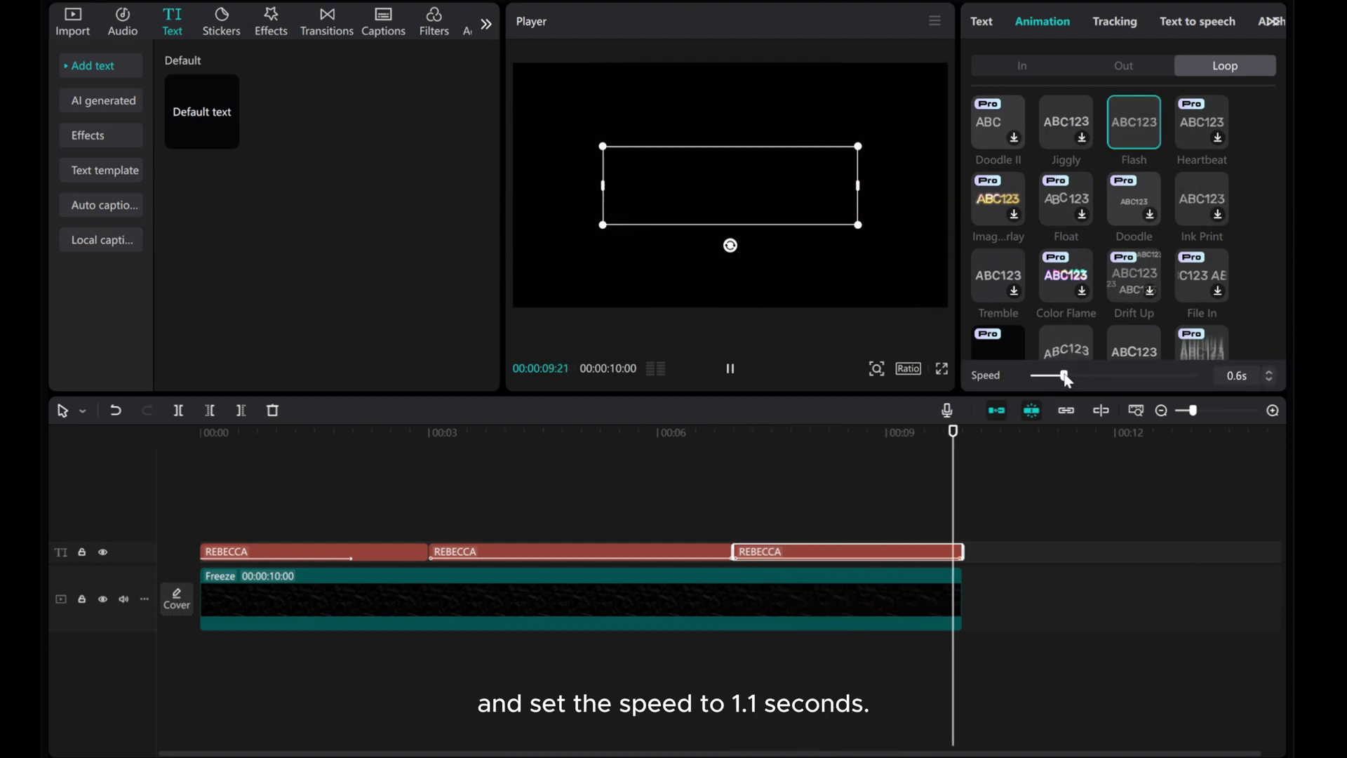
drag(1055, 375, 1089, 376)
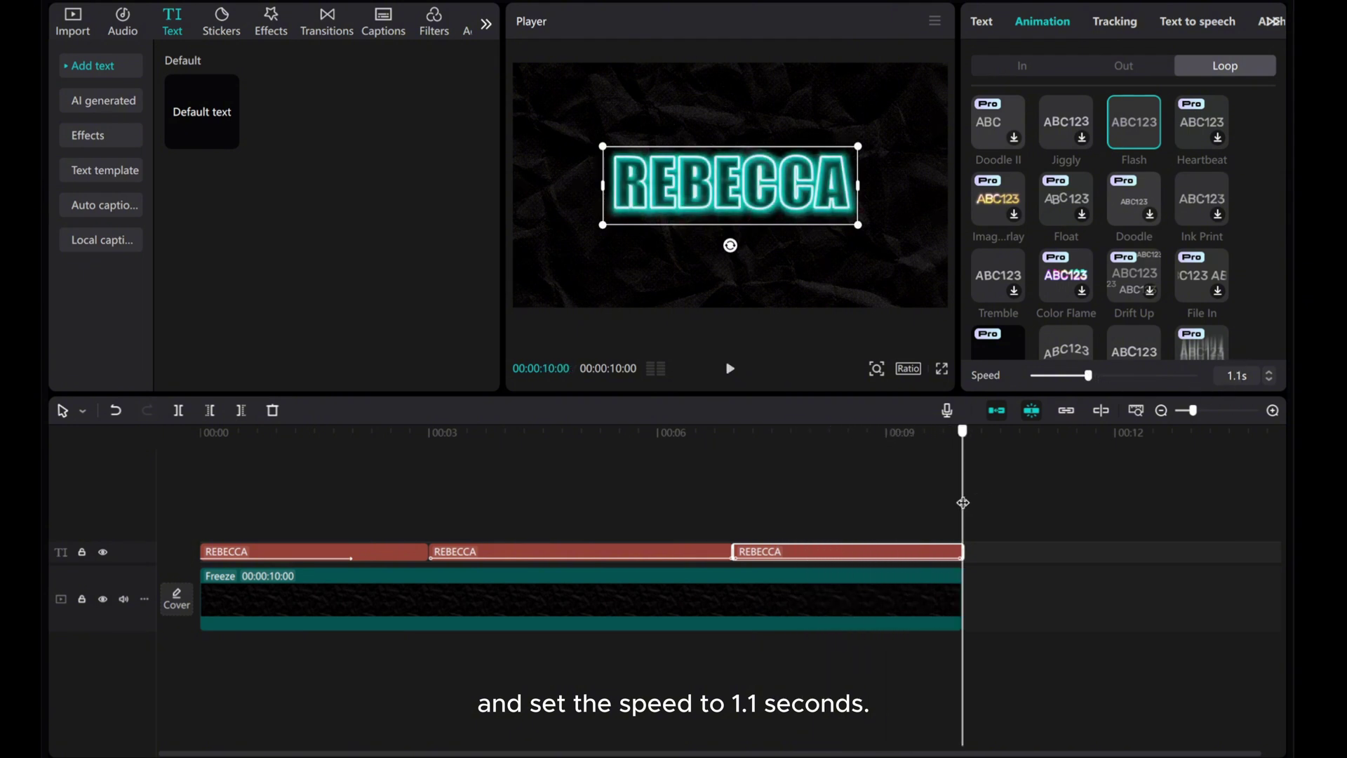
drag(962, 503, 138, 427)
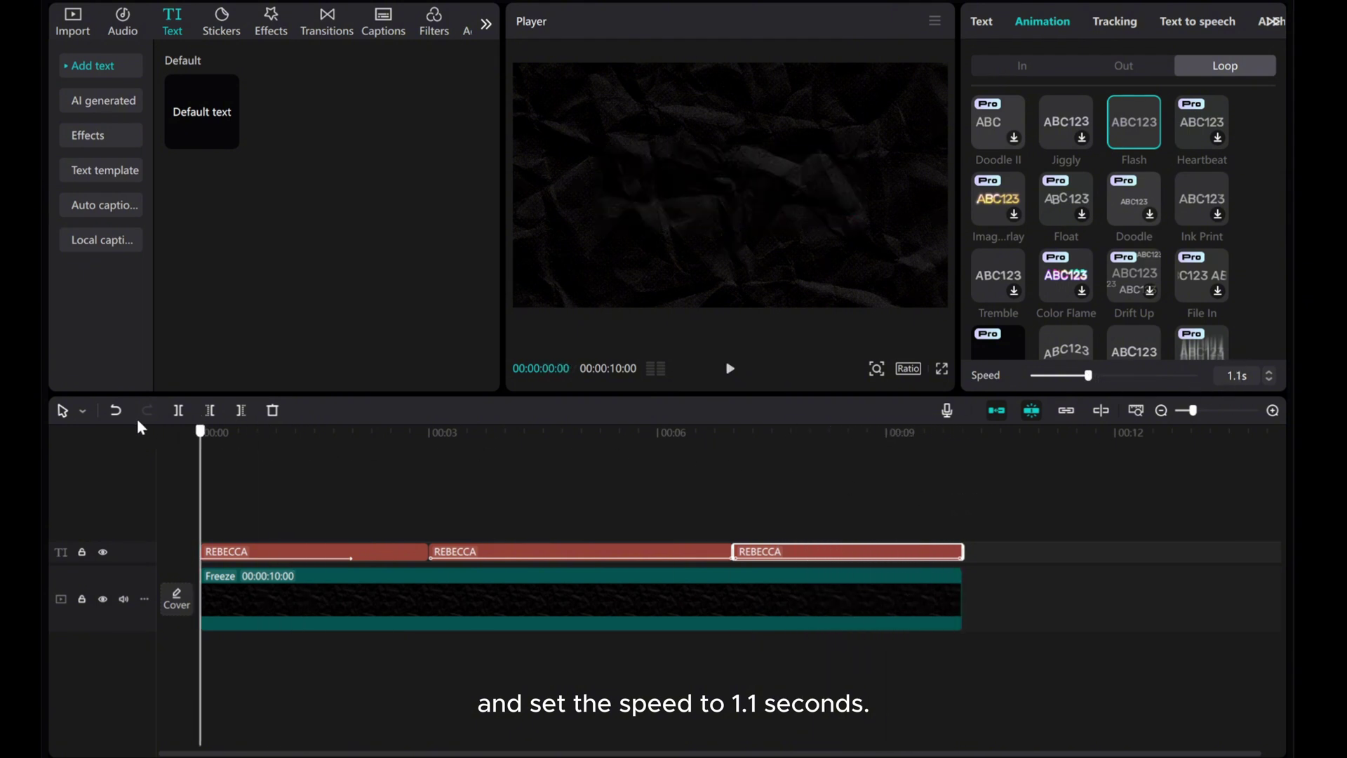
click(731, 368)
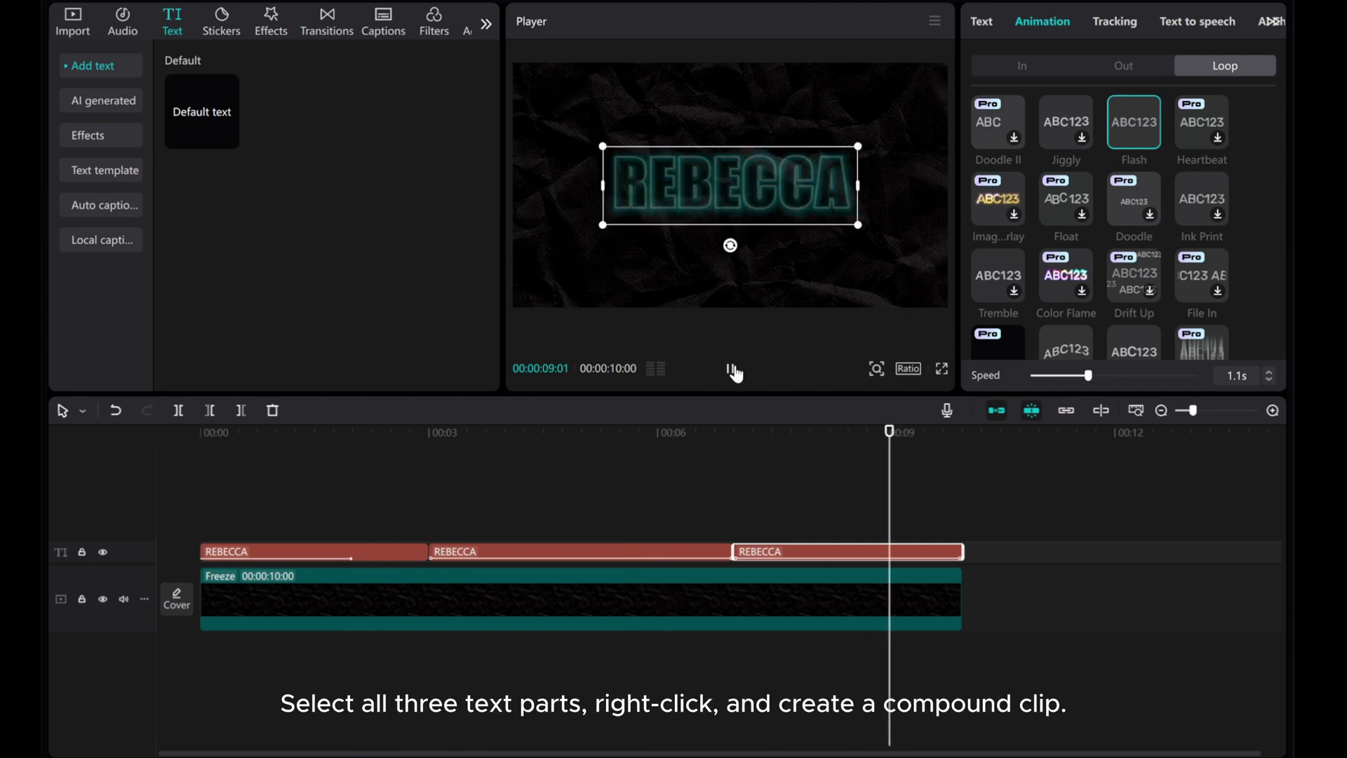
Stop playback, merge all three REBECCA text pieces into one compound clip, and rewind
click(734, 371)
click(969, 558)
click(843, 550)
ctrl+click(466, 550)
ctrl+click(277, 546)
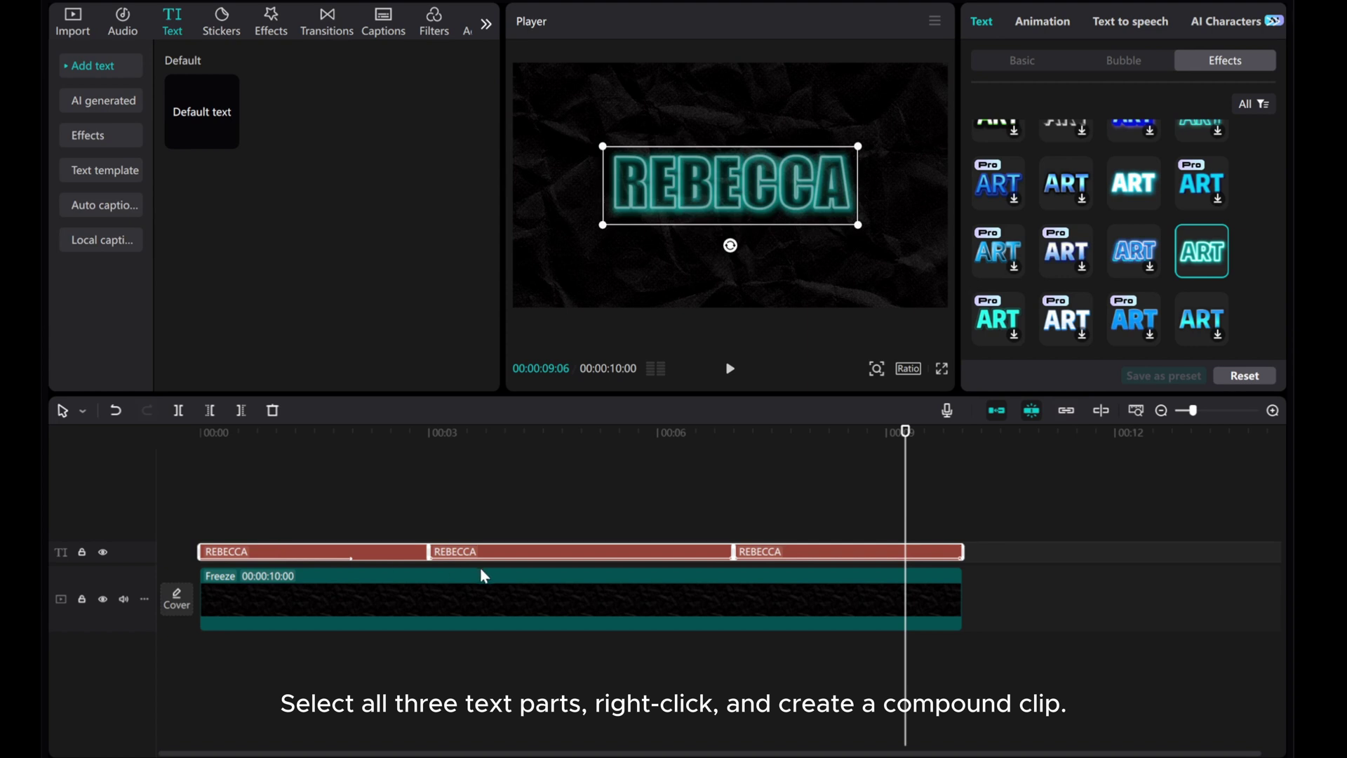
right_click(501, 552)
click(525, 625)
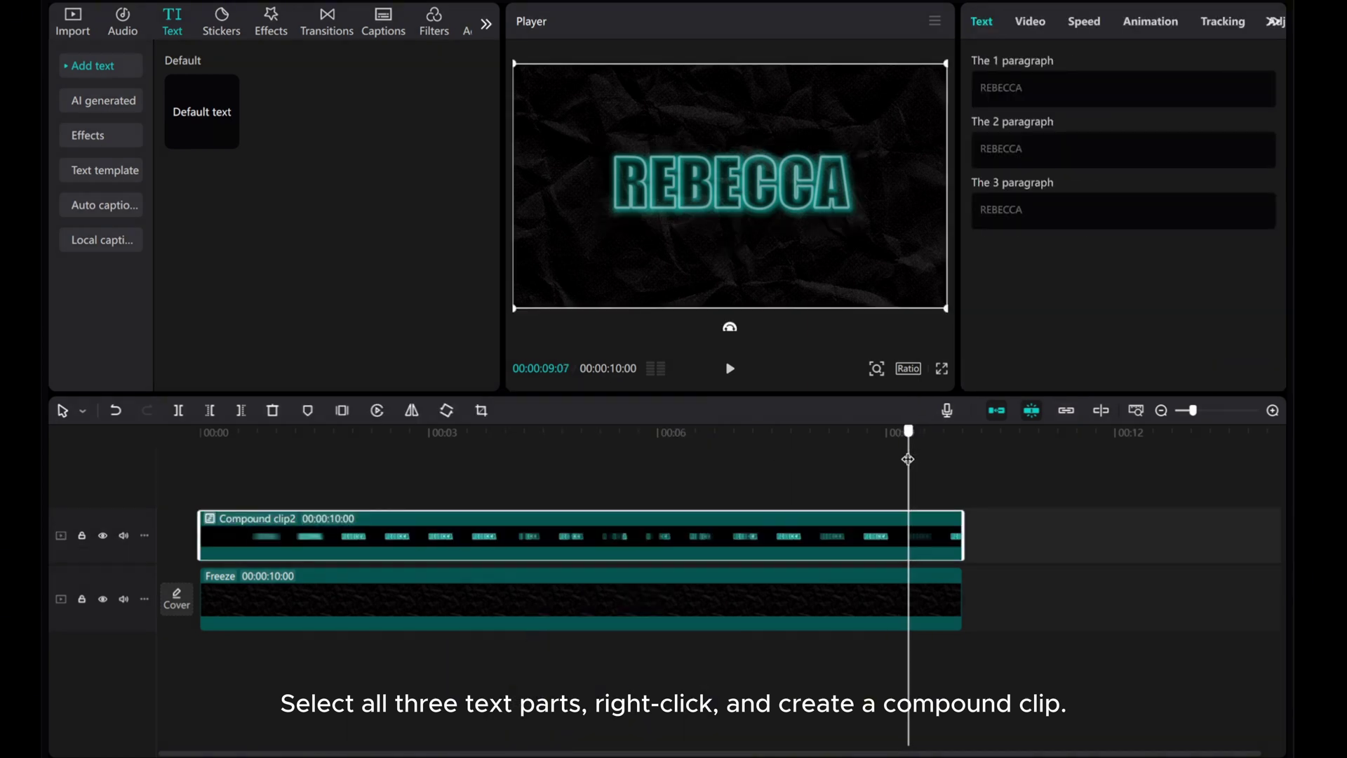
drag(905, 432, 134, 421)
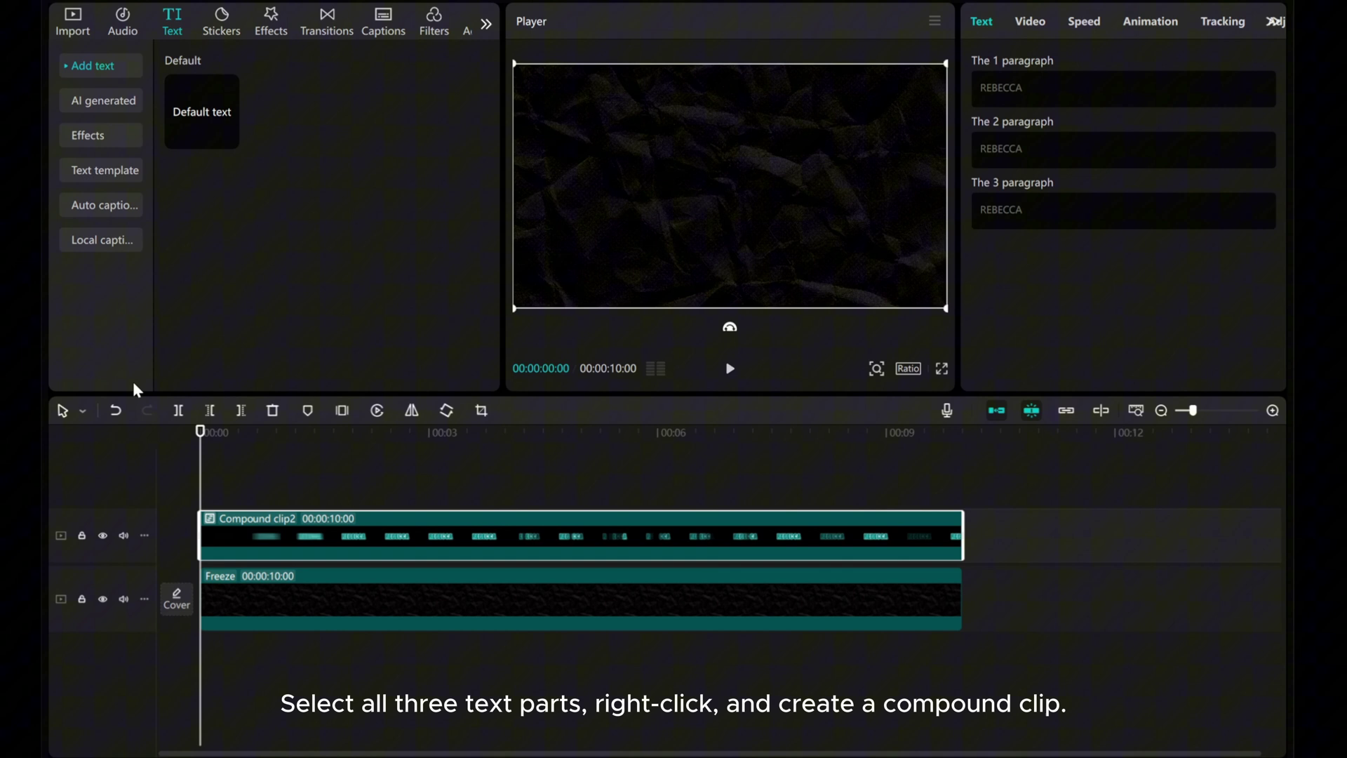
Add a white stock clip between the text and paper tracks and slow it to 0.5x (10.0s)
click(68, 23)
mouse_move(335, 297)
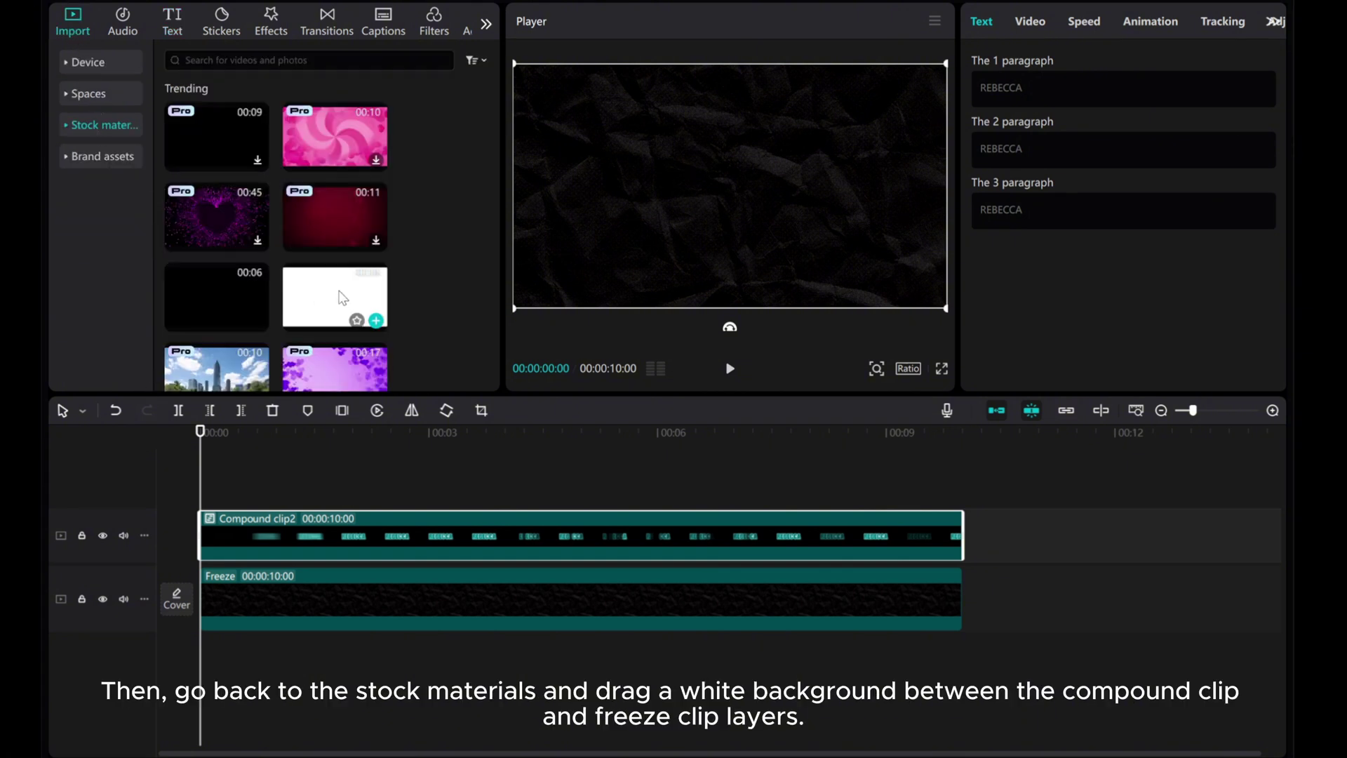
drag(342, 298, 208, 572)
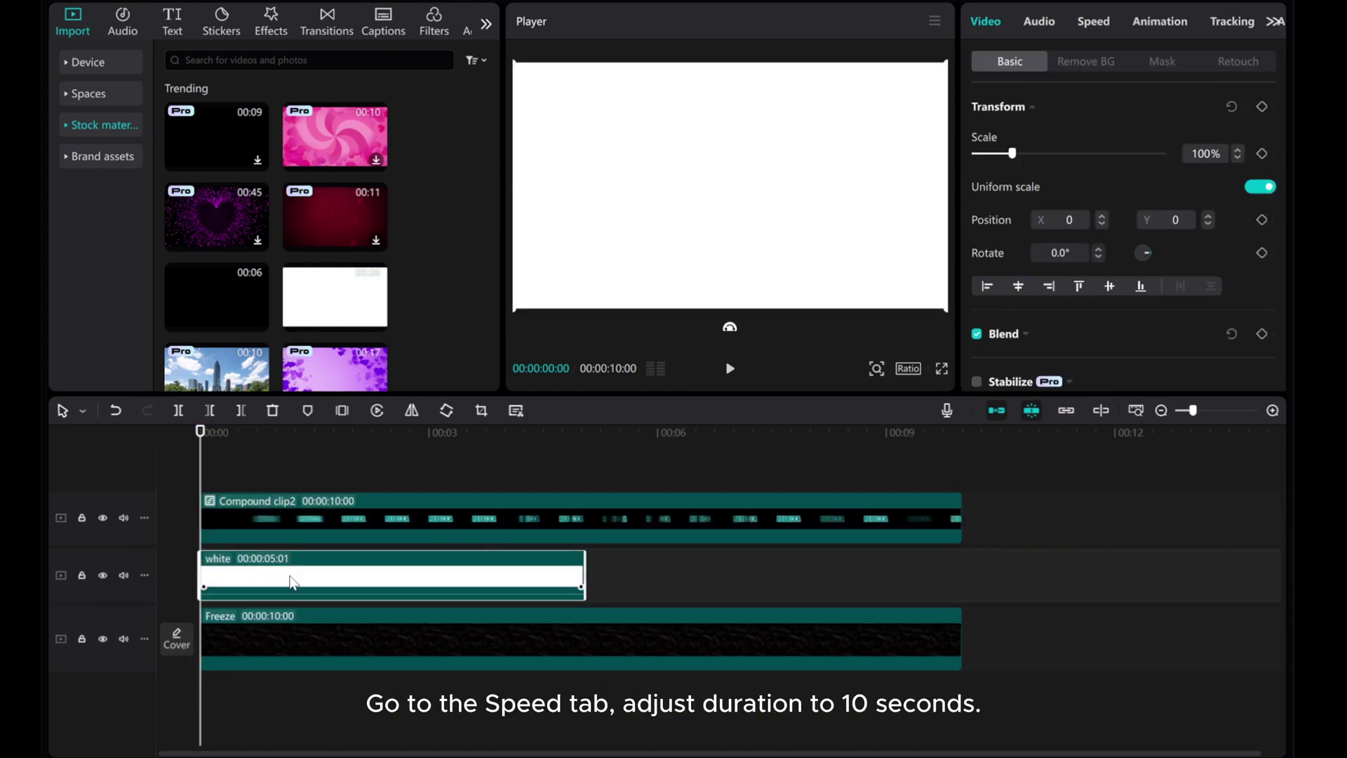
click(1092, 21)
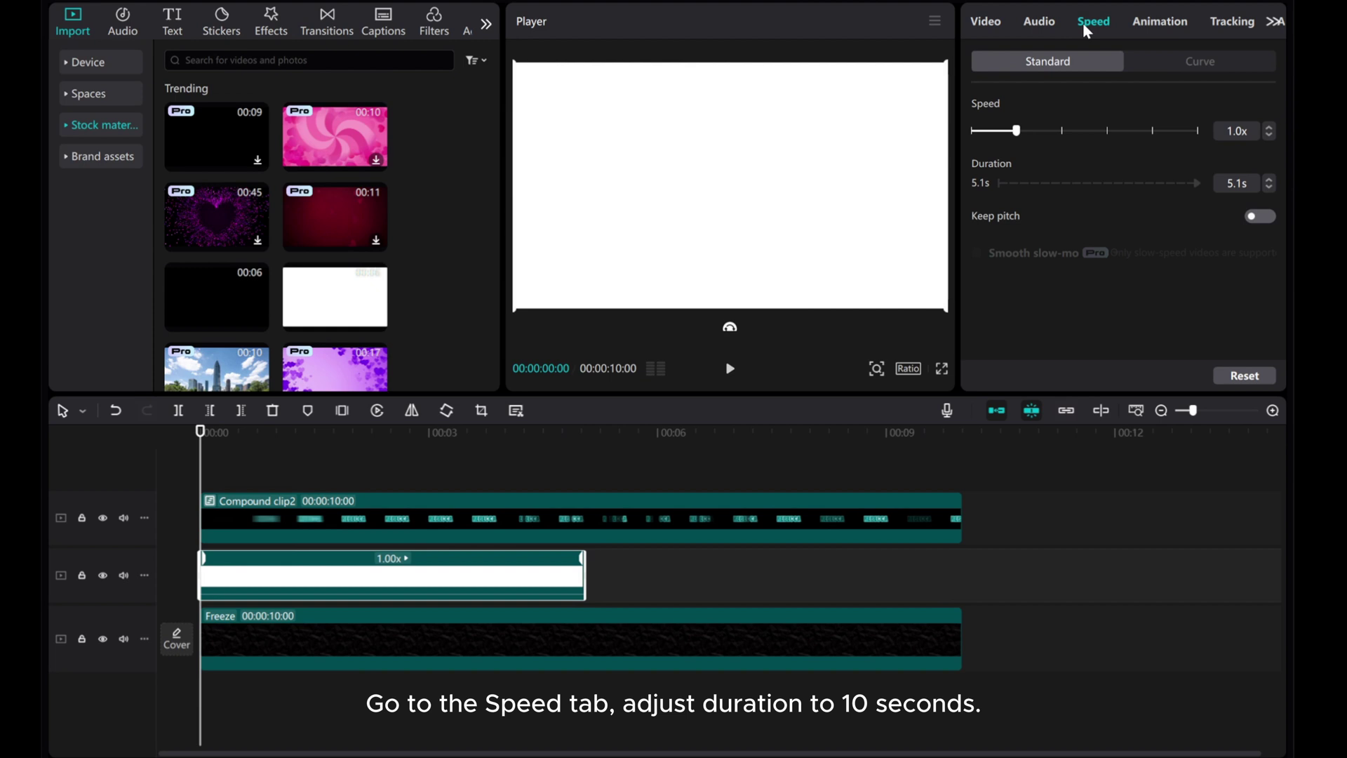
double_click(1241, 183)
text(1)
key(Return)
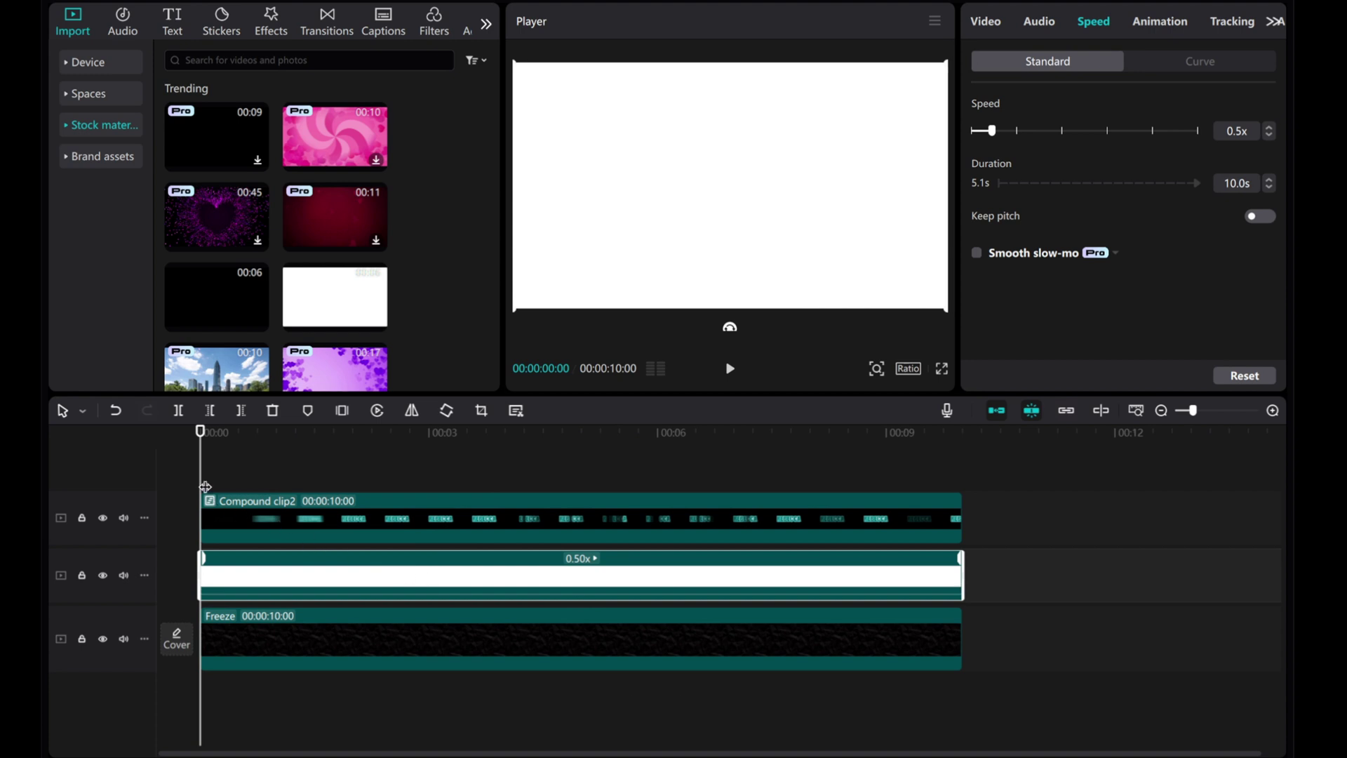
drag(206, 485, 332, 487)
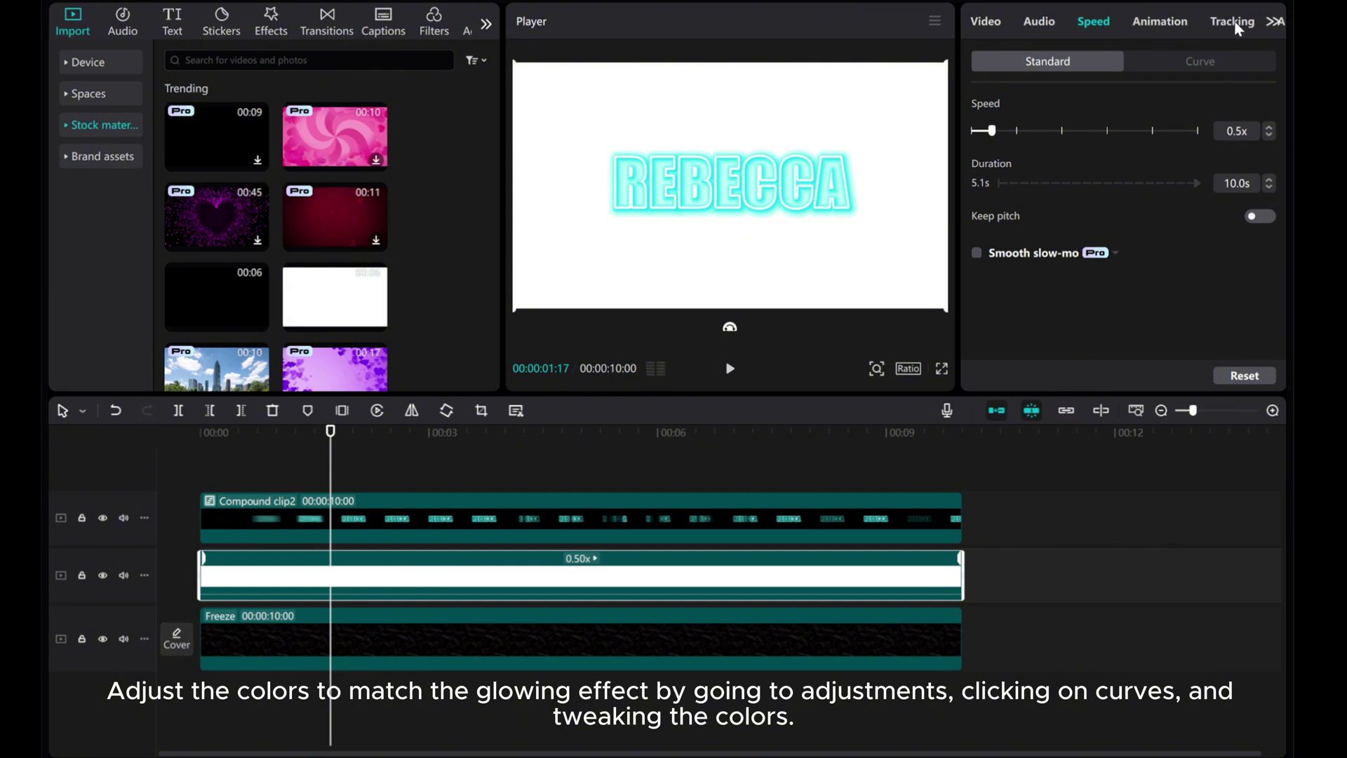
In Curves, pull the white clip's Blue top point left and Red top point down
click(1275, 21)
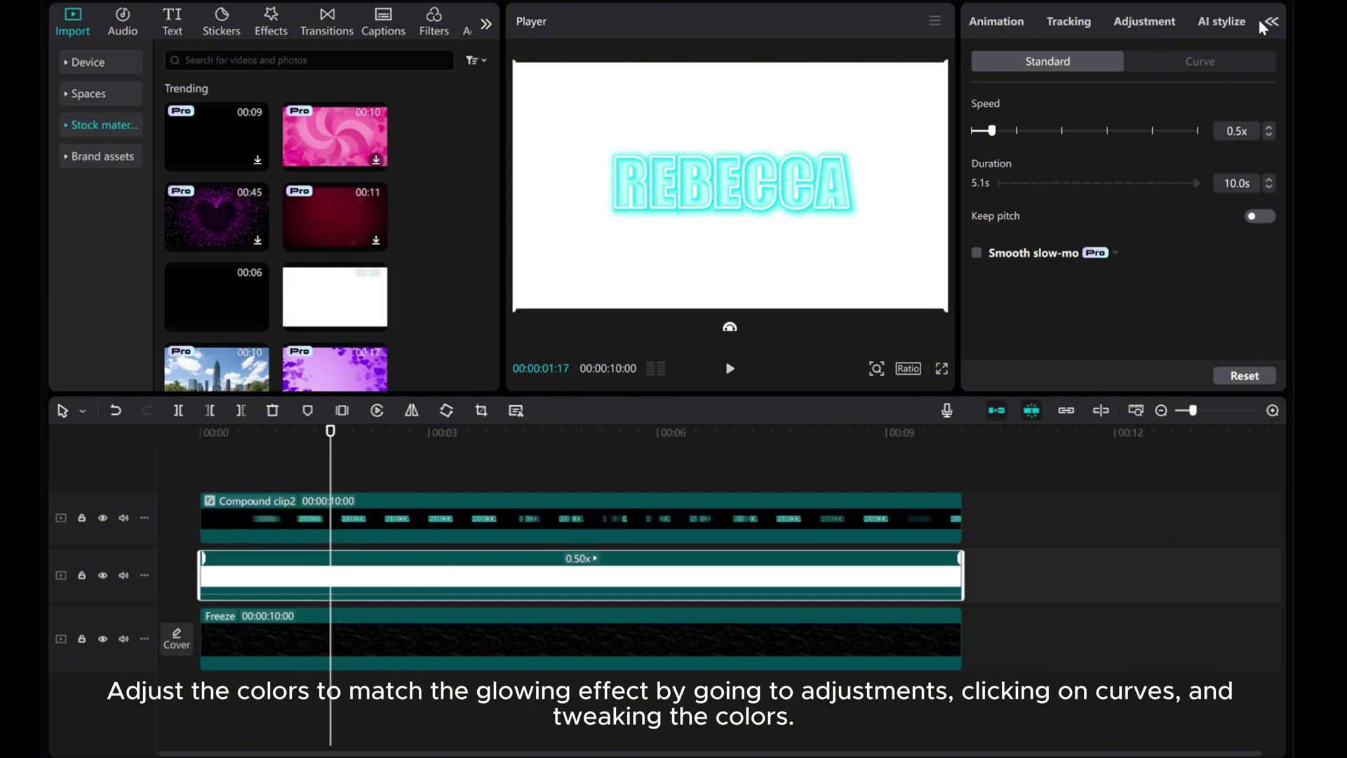
click(1144, 21)
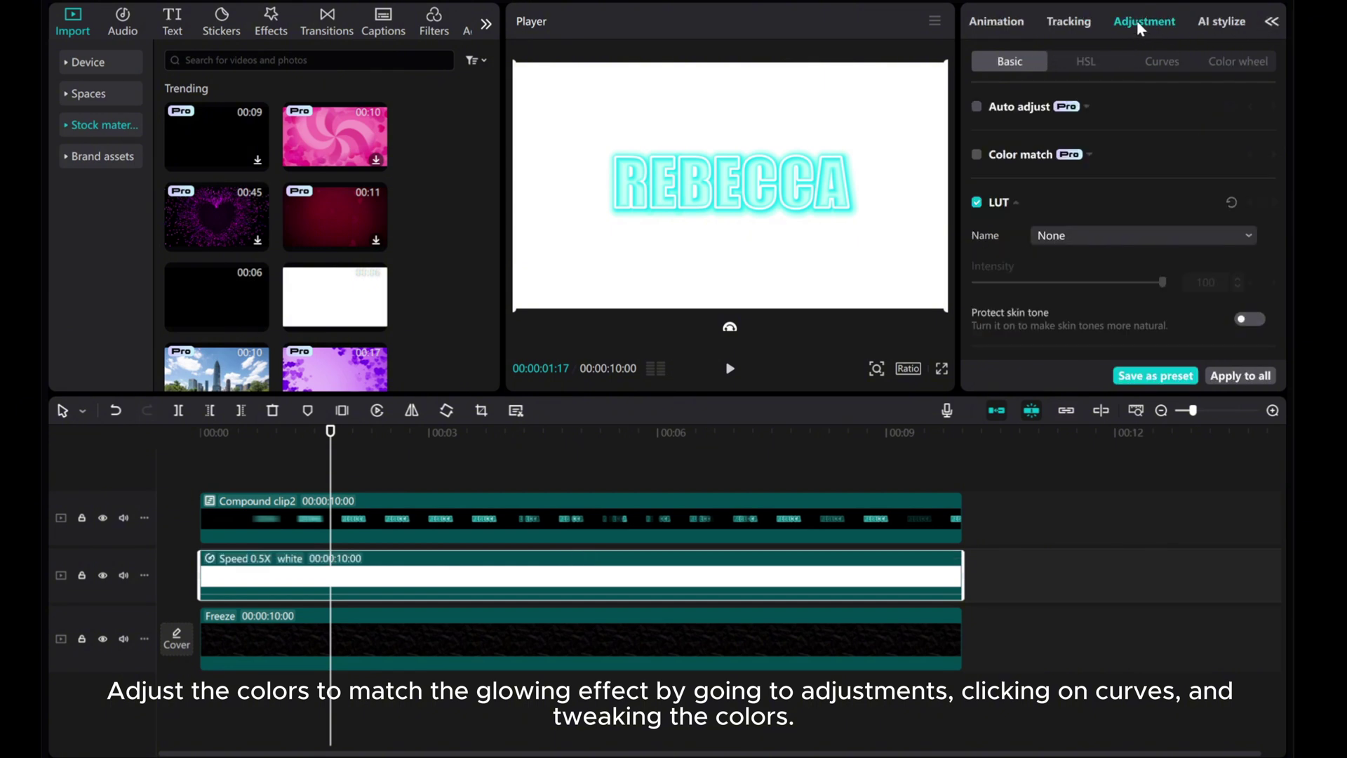
click(1162, 61)
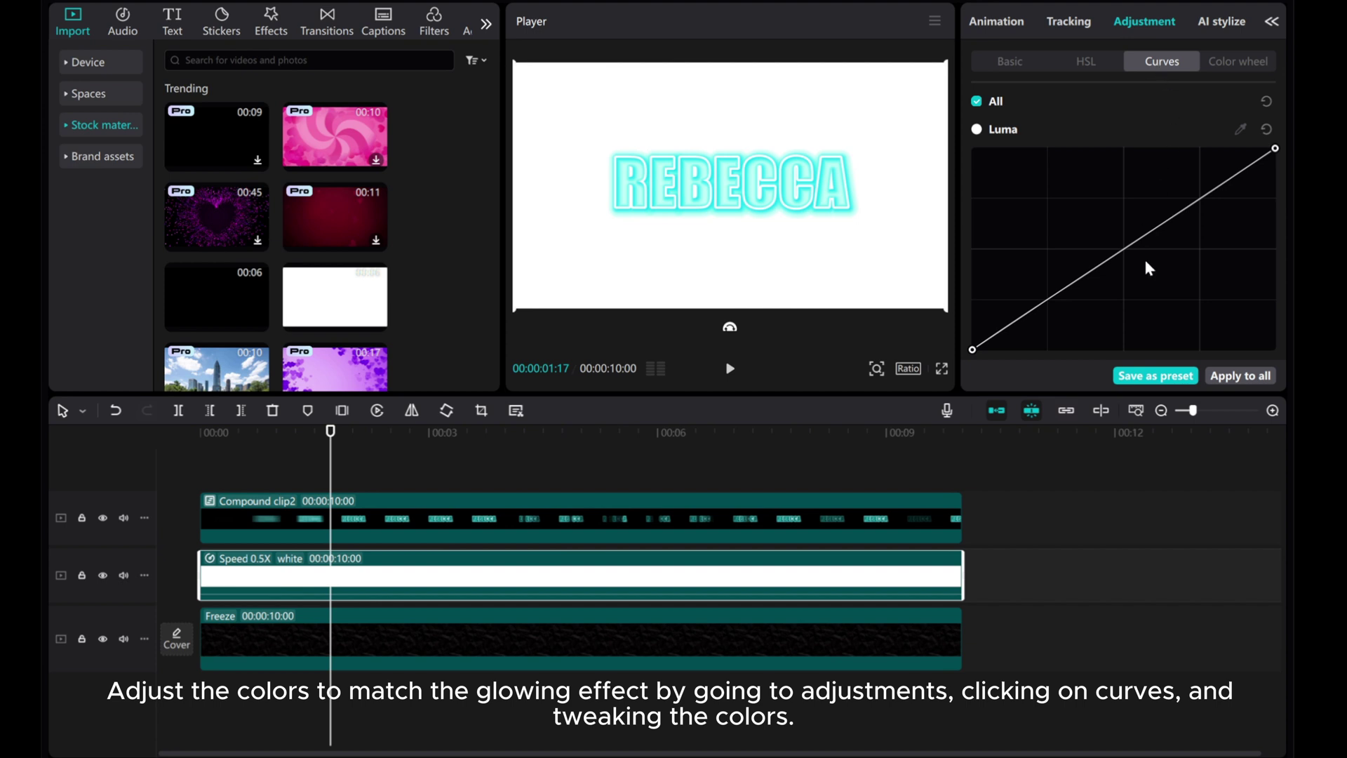
scroll(1146, 272, down, 3)
scroll(1146, 277, down, 3)
scroll(1147, 279, down, 2)
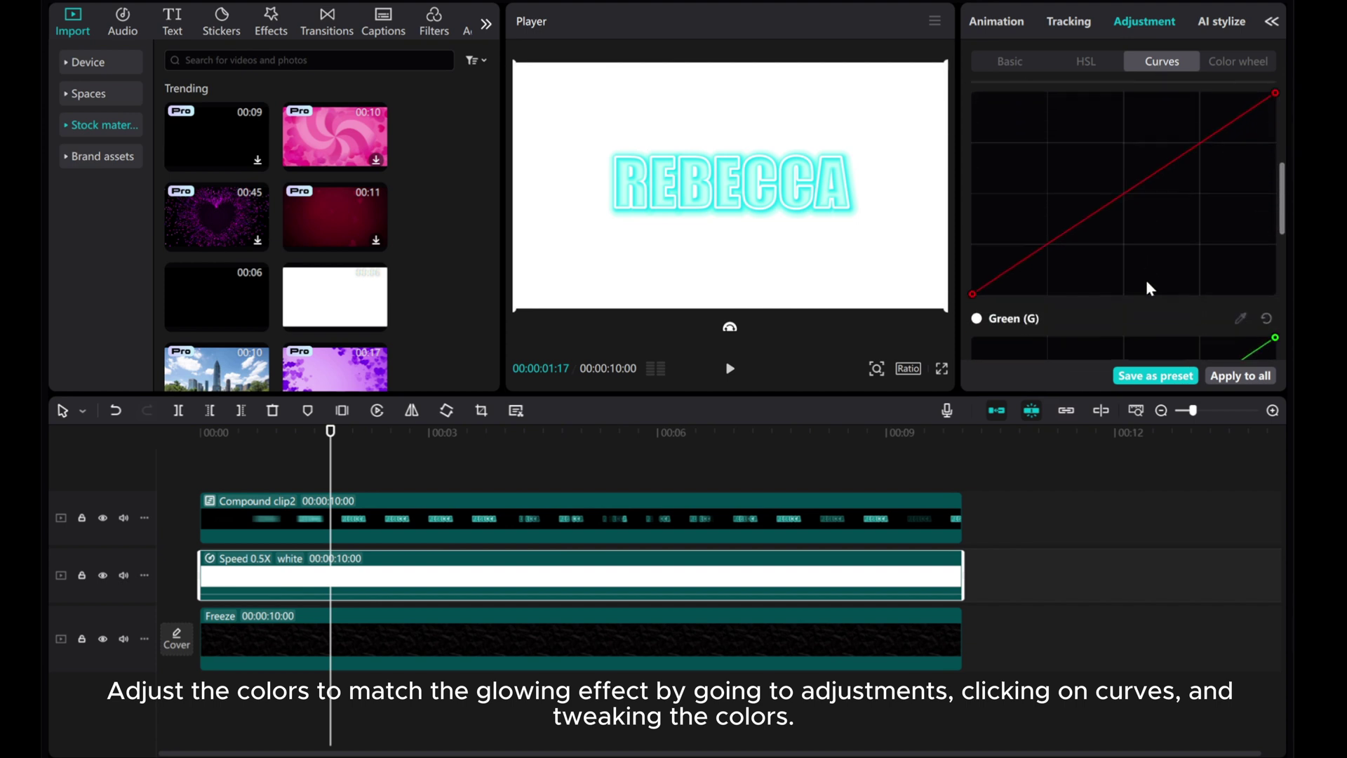
scroll(1146, 279, down, 2)
scroll(1147, 279, down, 2)
scroll(1146, 278, down, 2)
scroll(1146, 280, down, 1)
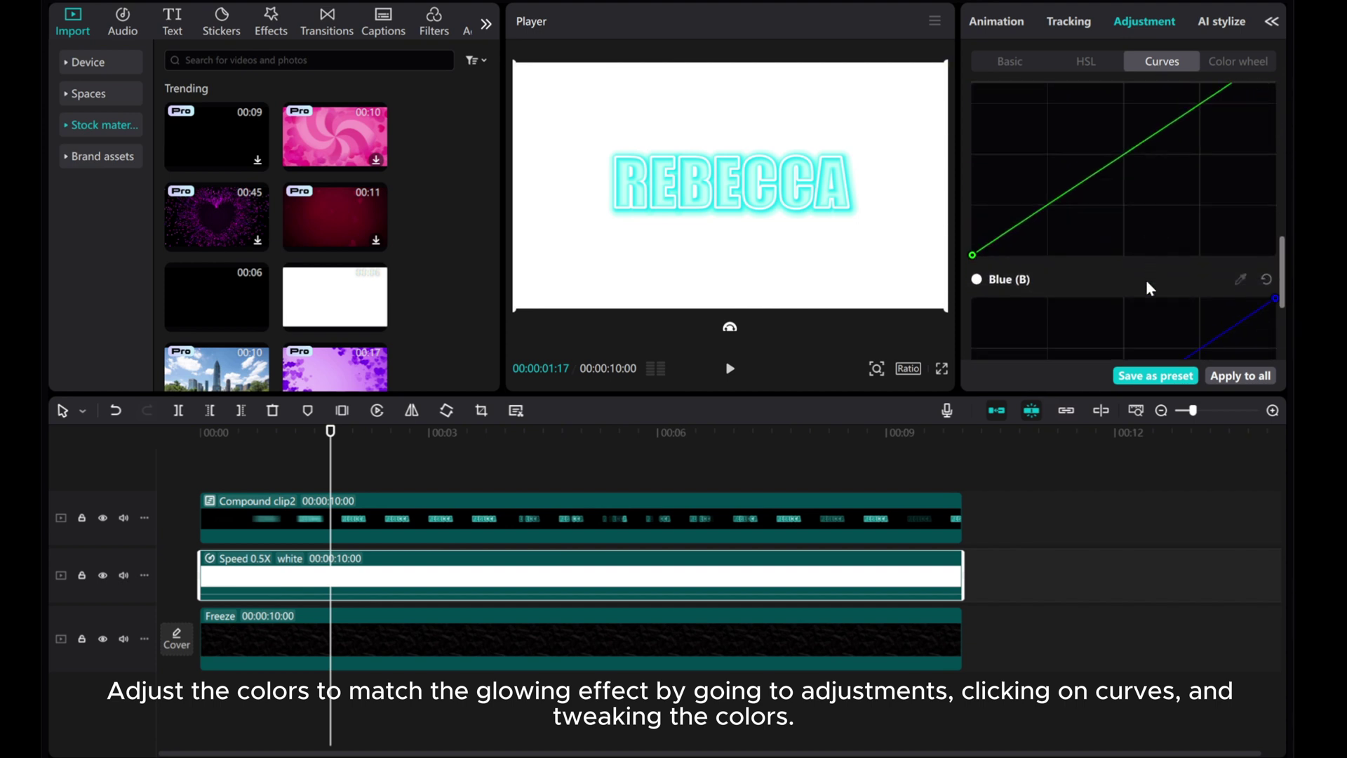
scroll(1146, 279, down, 1)
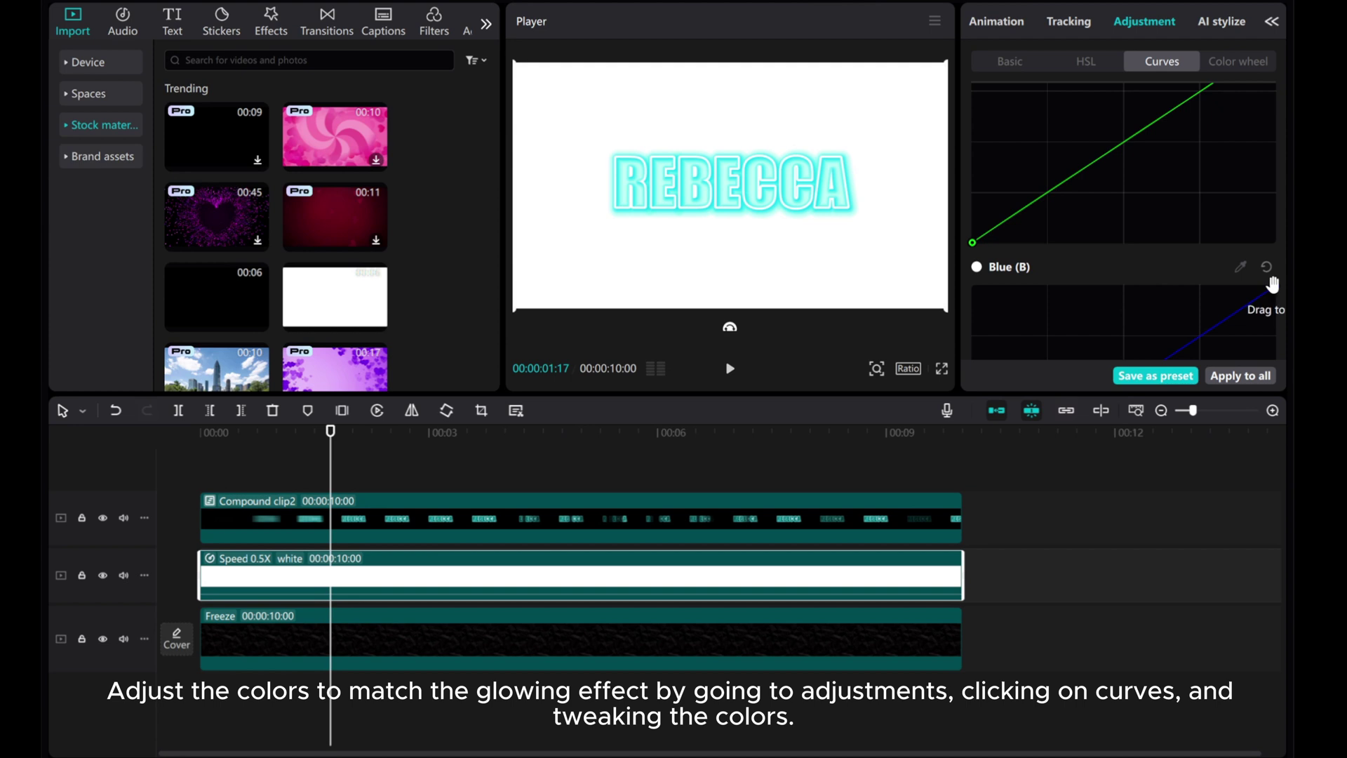
drag(1272, 286, 1020, 287)
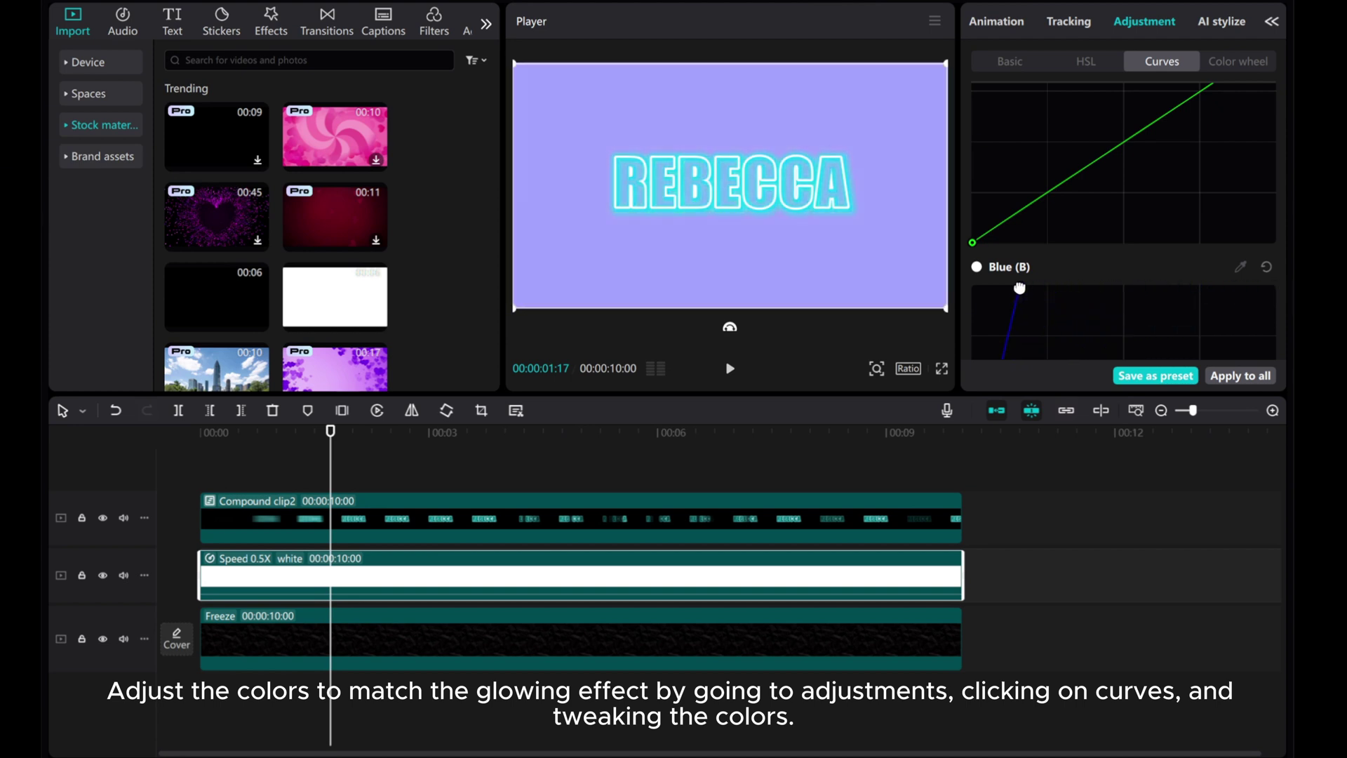
drag(1020, 288, 1004, 288)
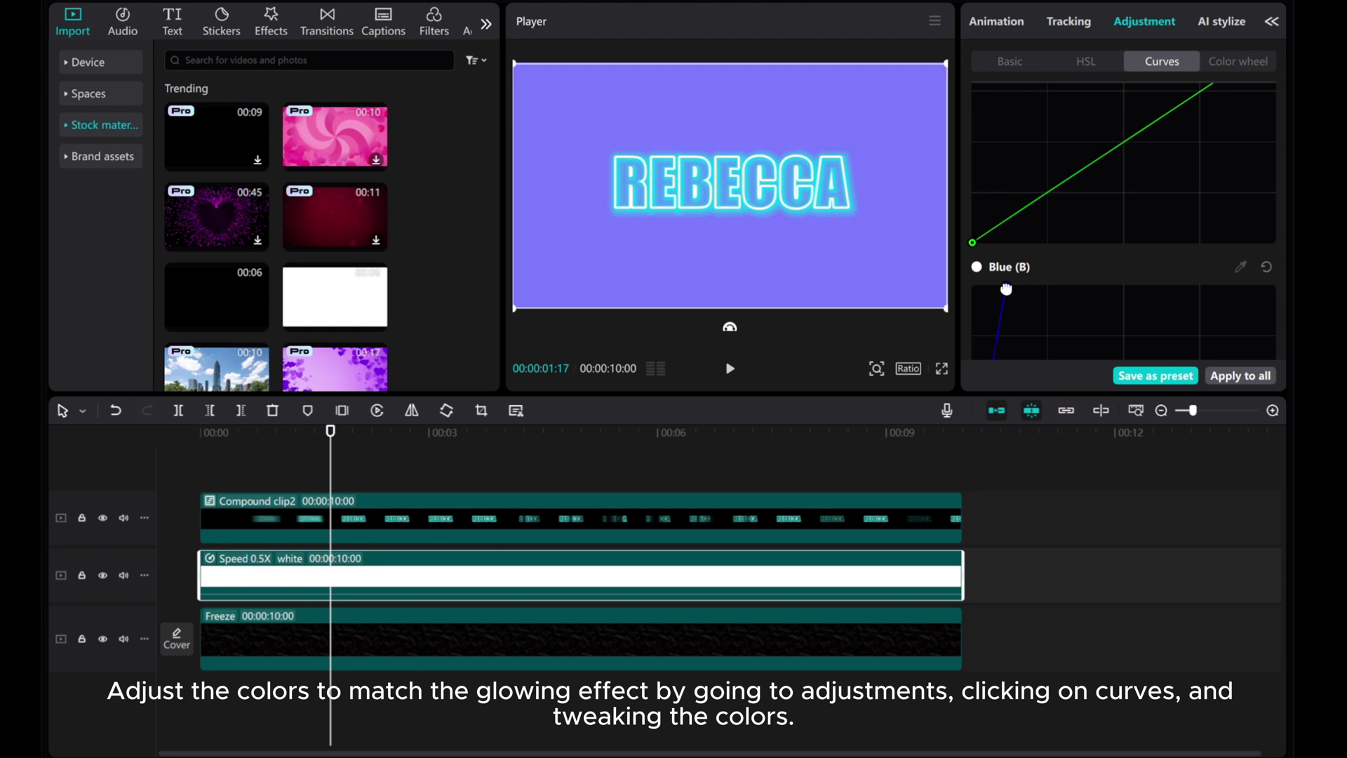
drag(1004, 288, 1012, 289)
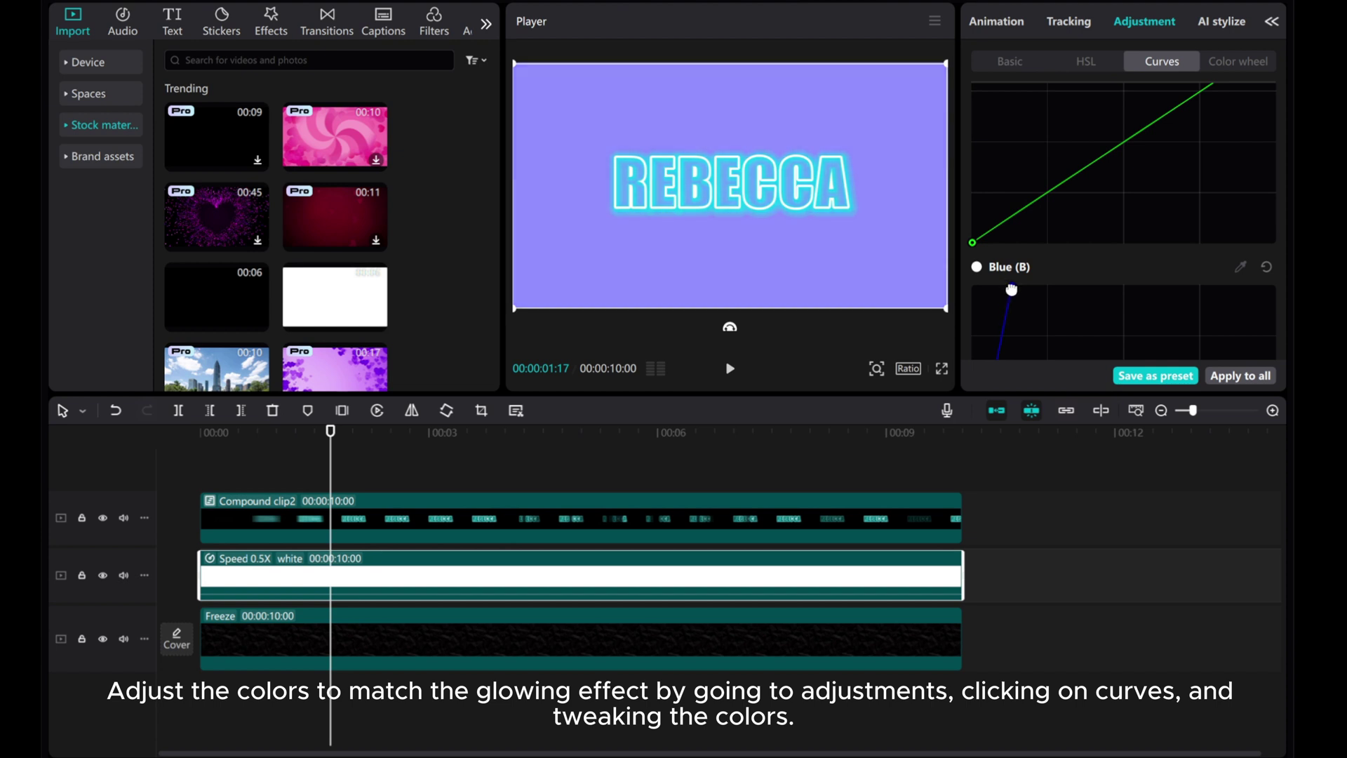
scroll(1108, 231, up, 4)
scroll(1107, 231, up, 3)
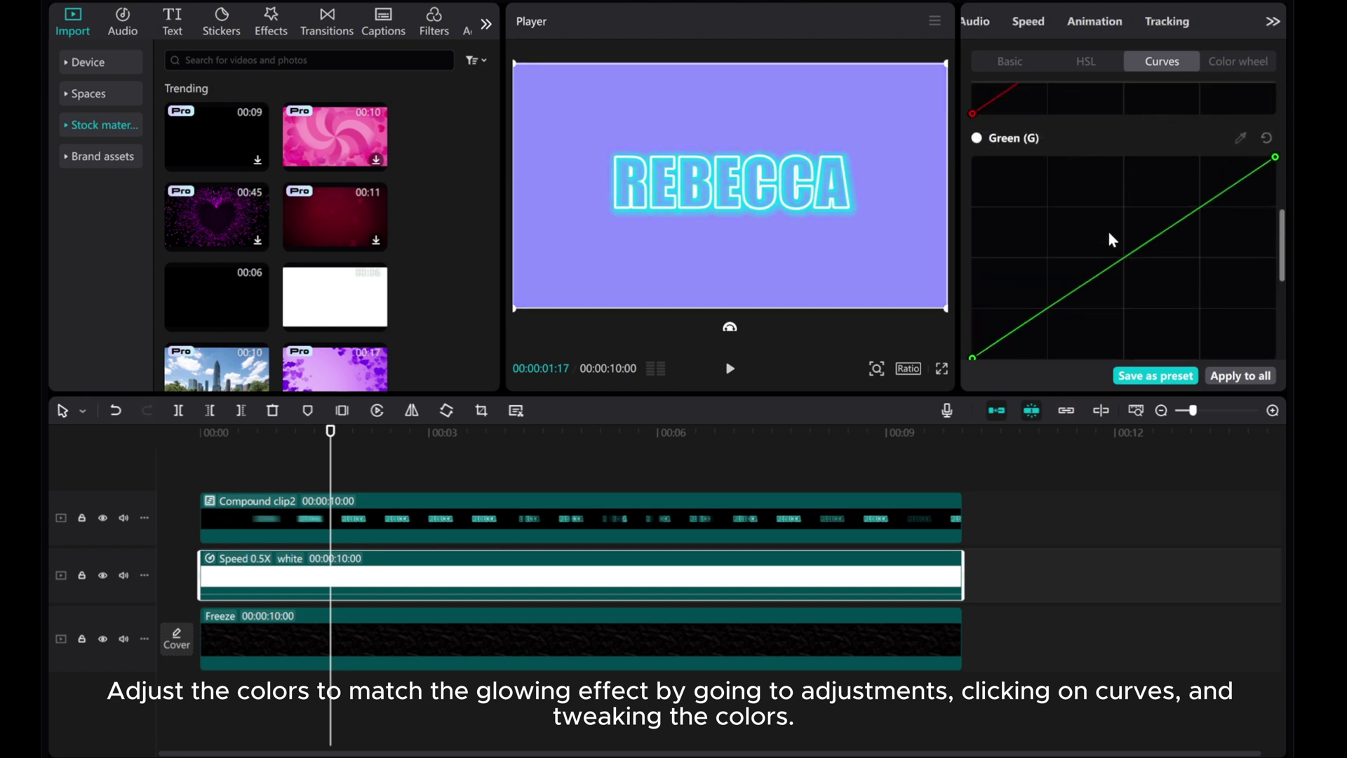
scroll(1109, 231, up, 2)
scroll(1107, 229, up, 3)
scroll(1107, 229, up, 3)
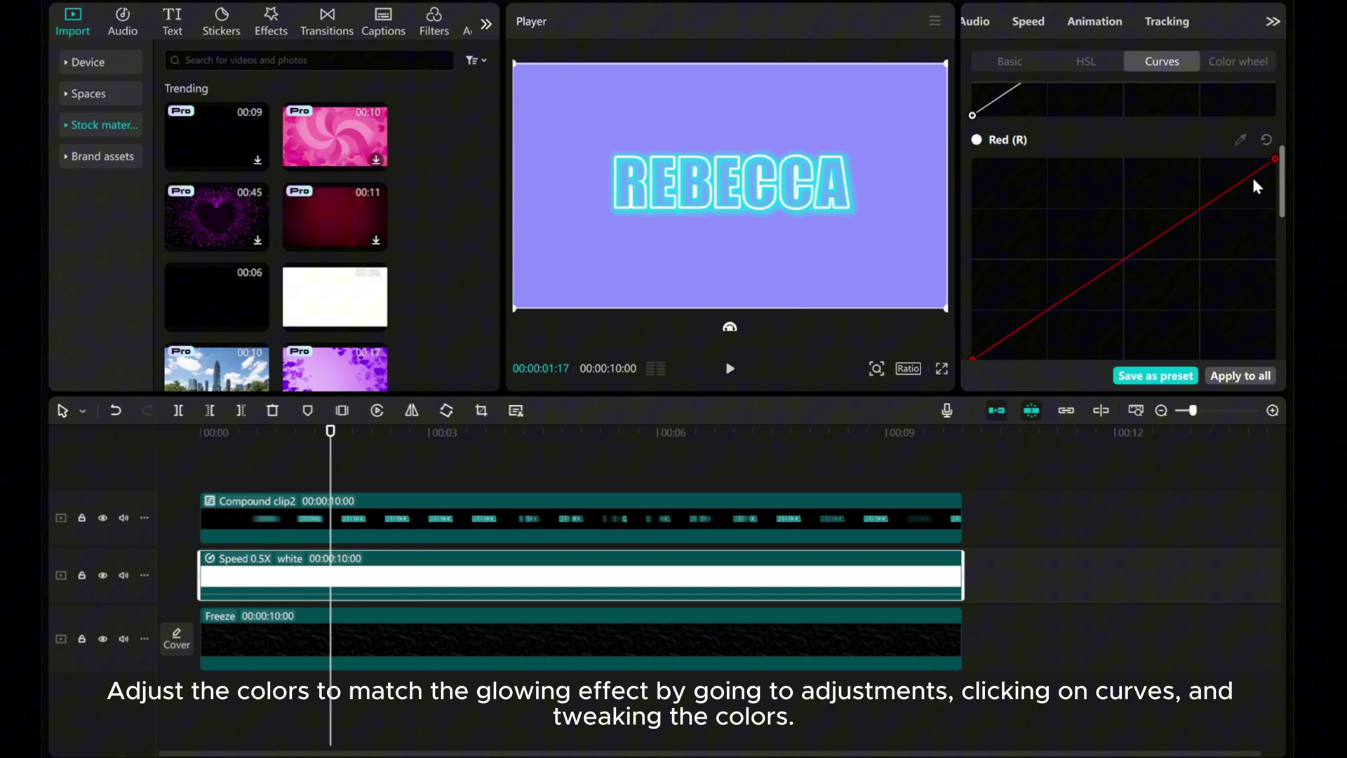
drag(1273, 160, 1279, 229)
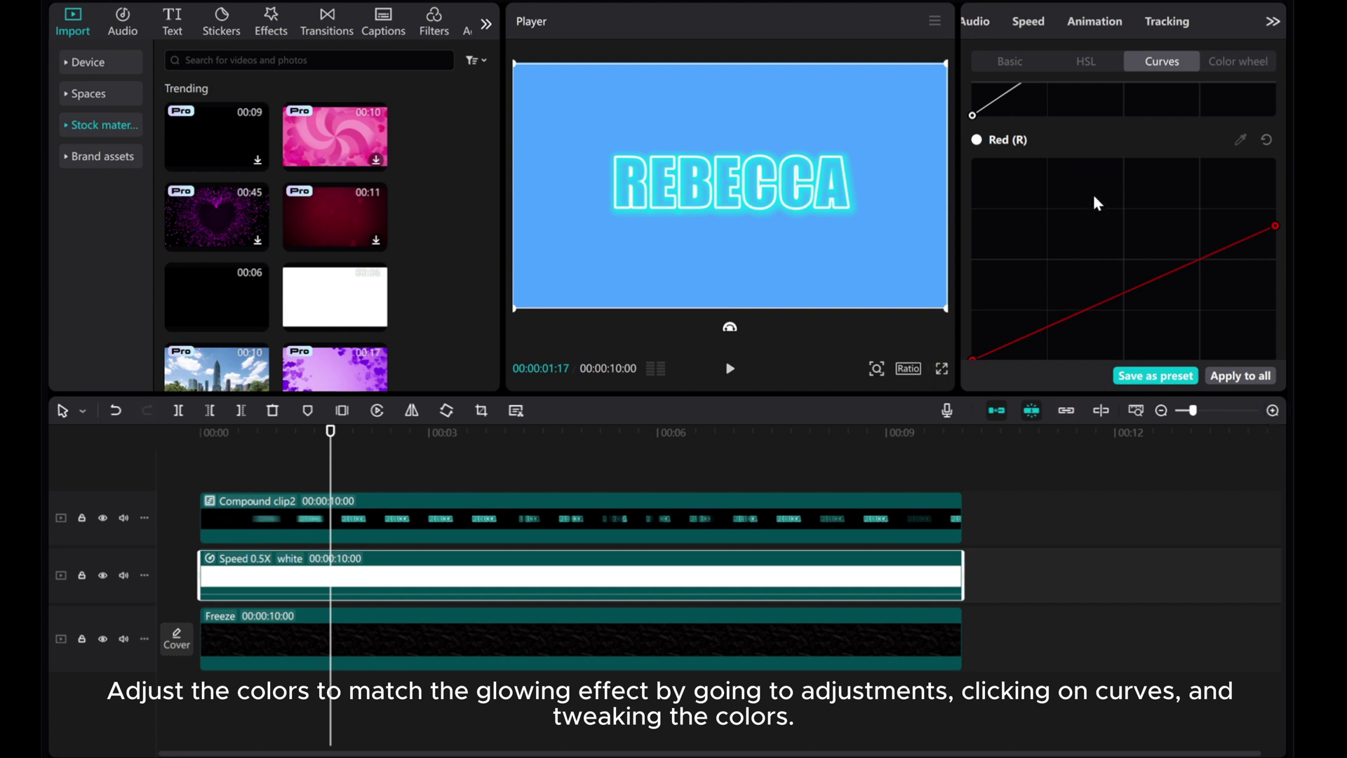
click(1272, 21)
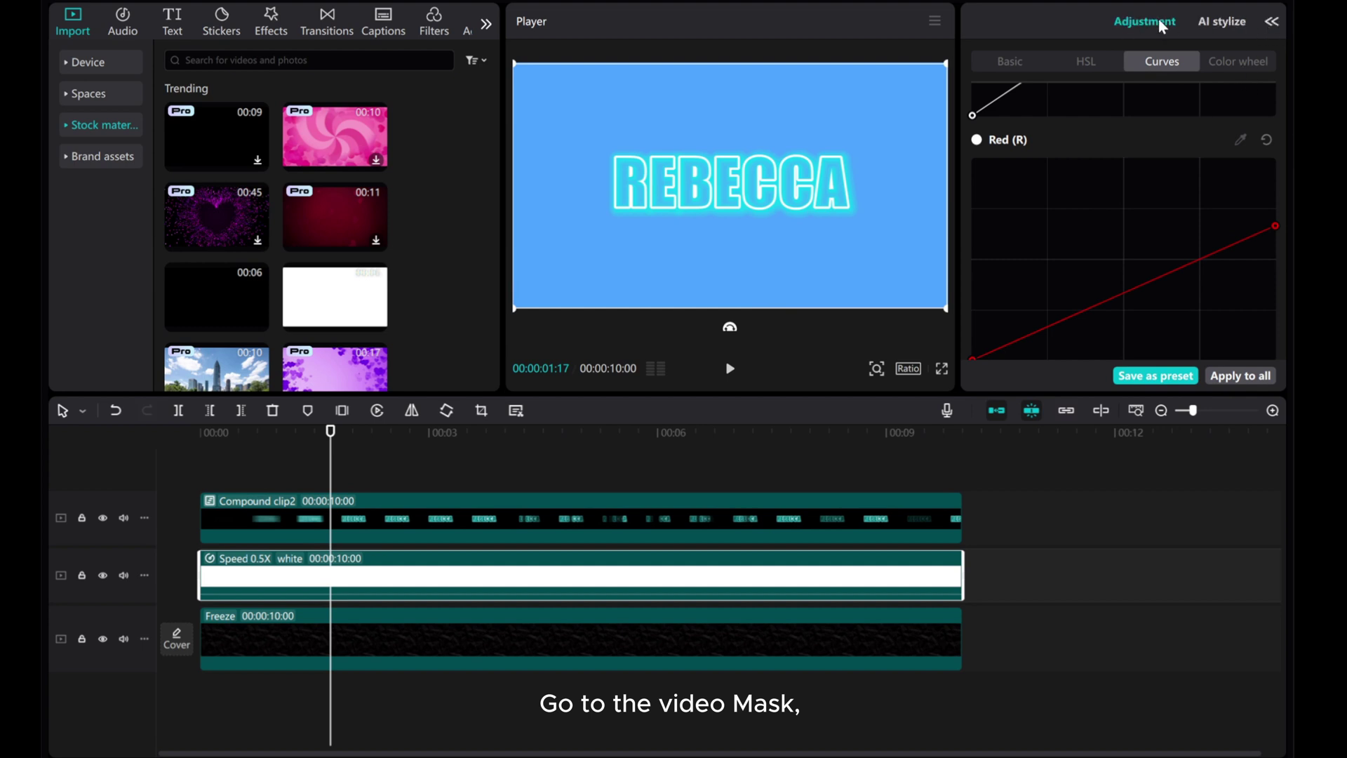
Apply a Circle mask to the blue clip with Feather set to 70
click(1272, 21)
click(984, 22)
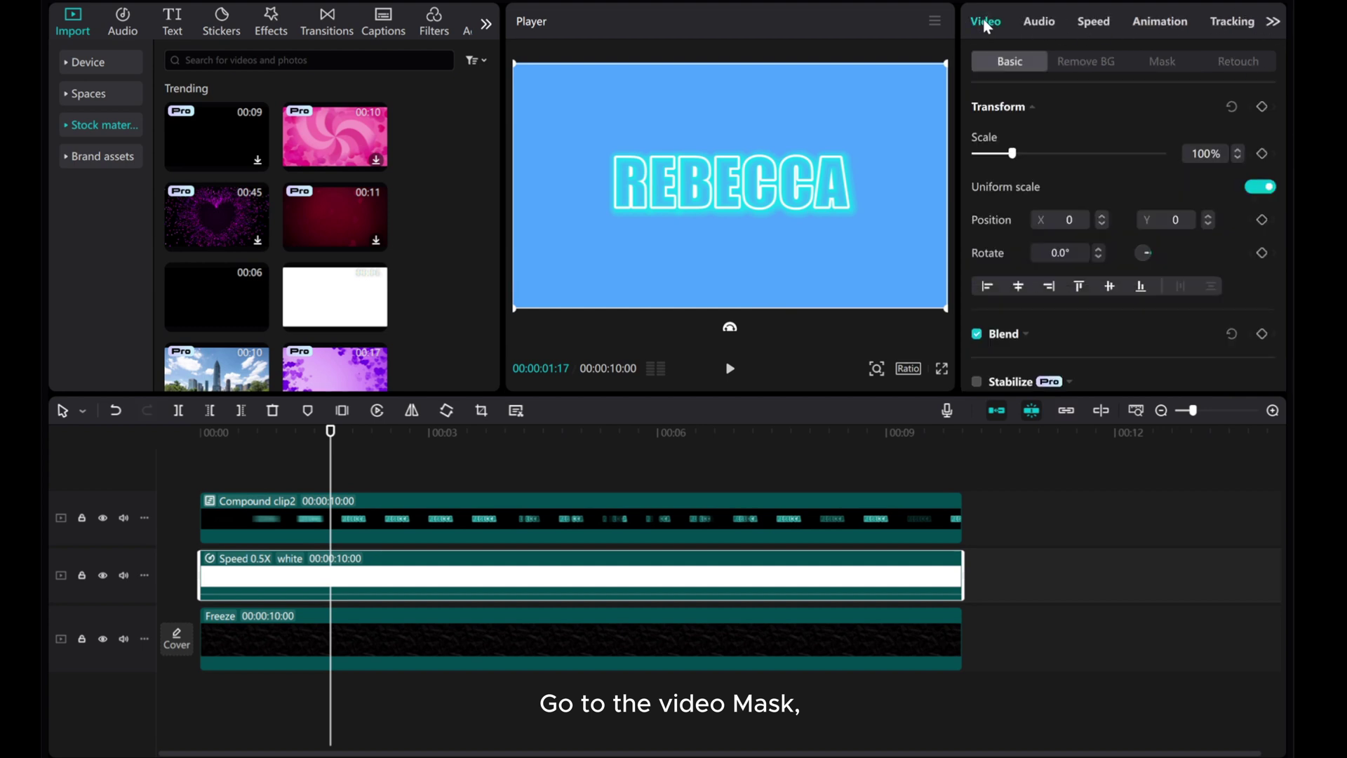
click(1157, 61)
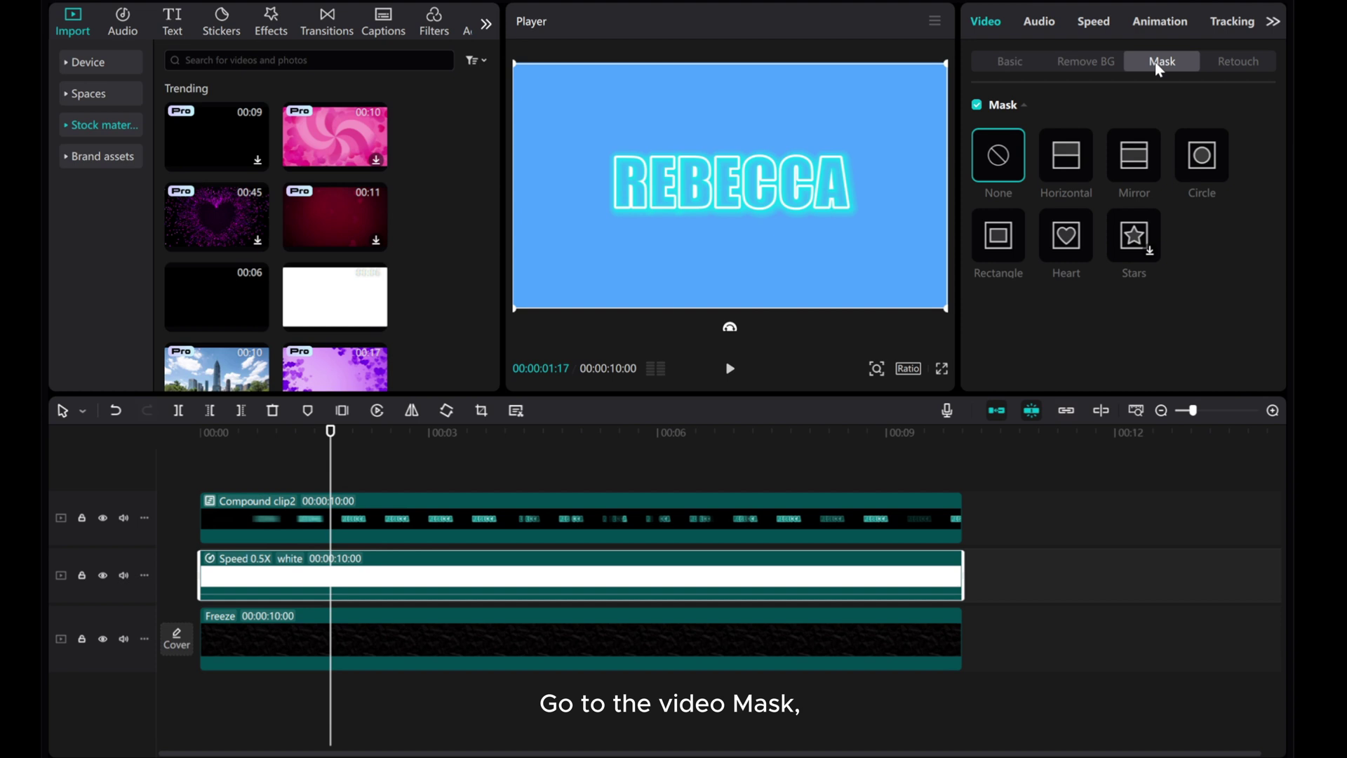
click(1201, 159)
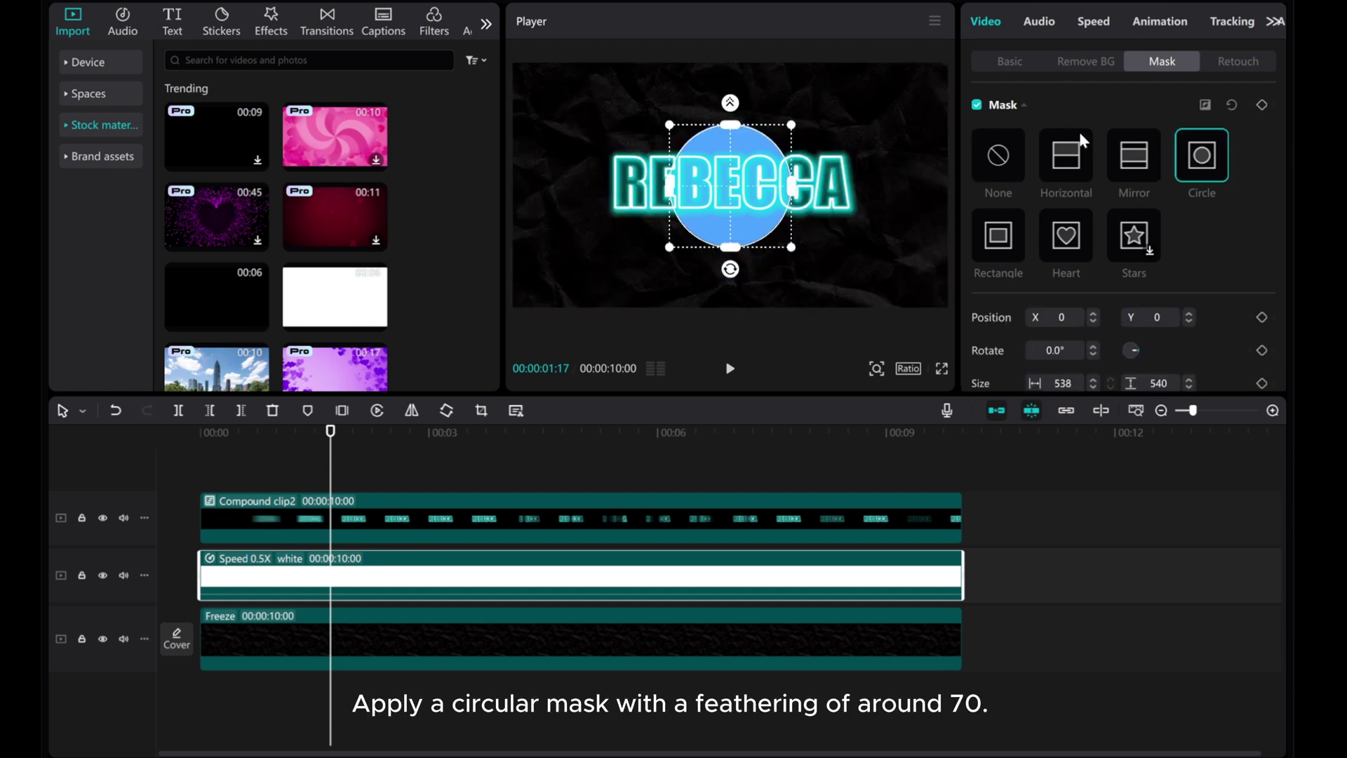
scroll(1079, 338, down, 2)
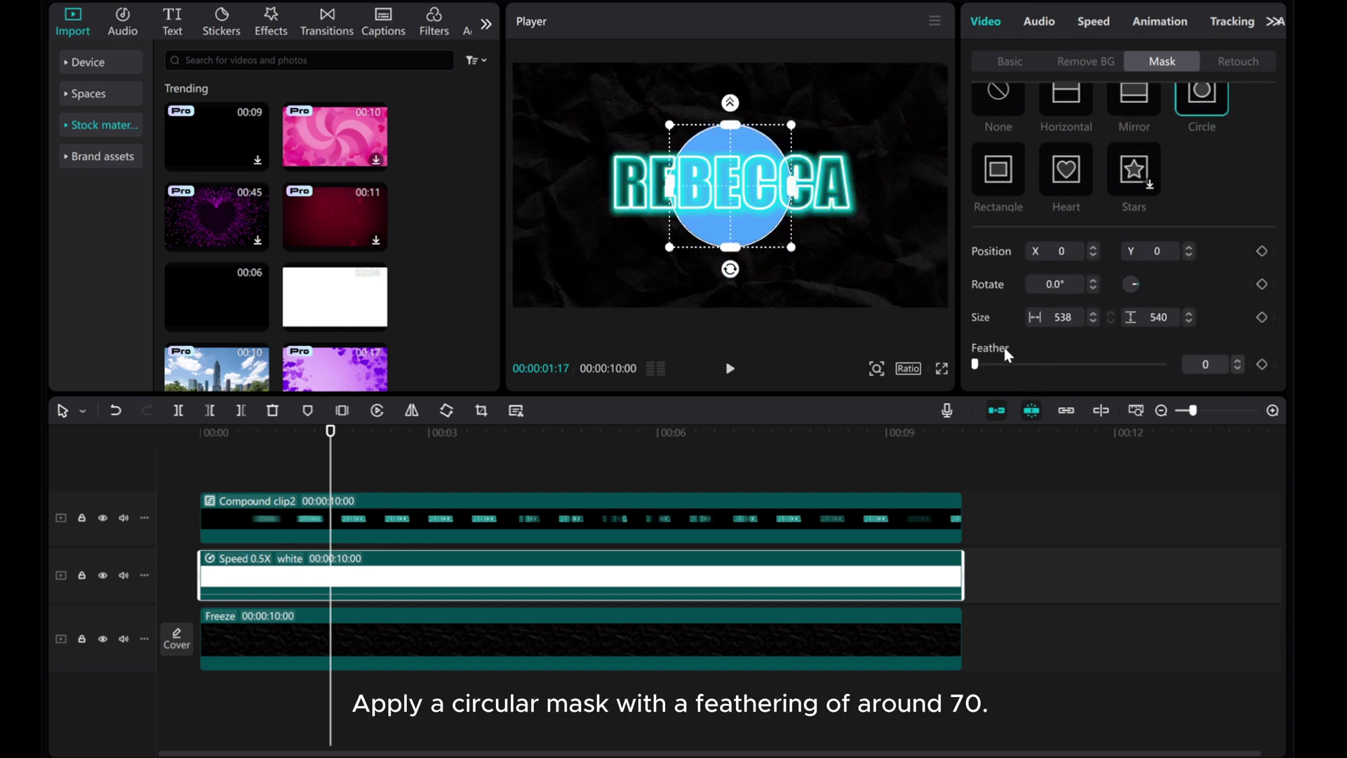
drag(976, 366, 1108, 369)
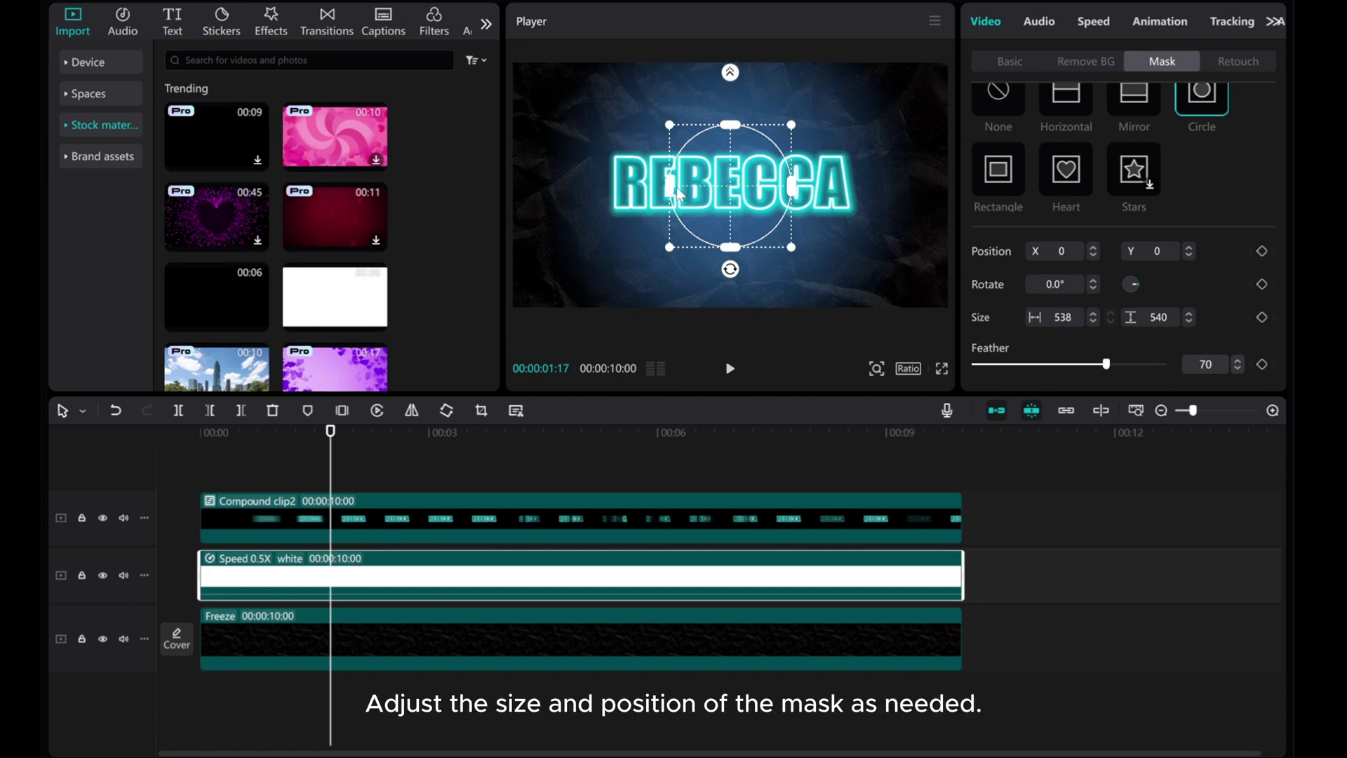
Reshape the mask into a flat oval behind REBECCA and return the playhead to 0:00
drag(668, 188, 607, 187)
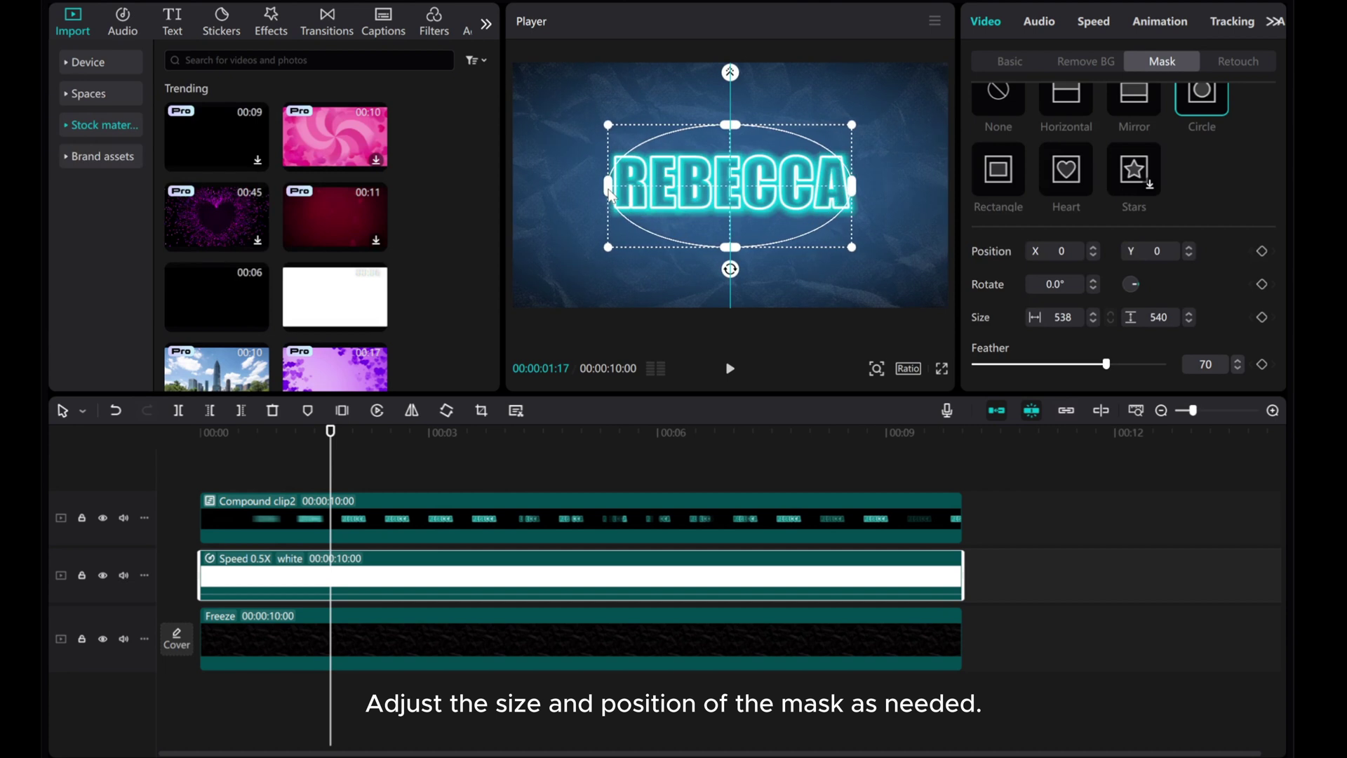
drag(731, 128, 731, 161)
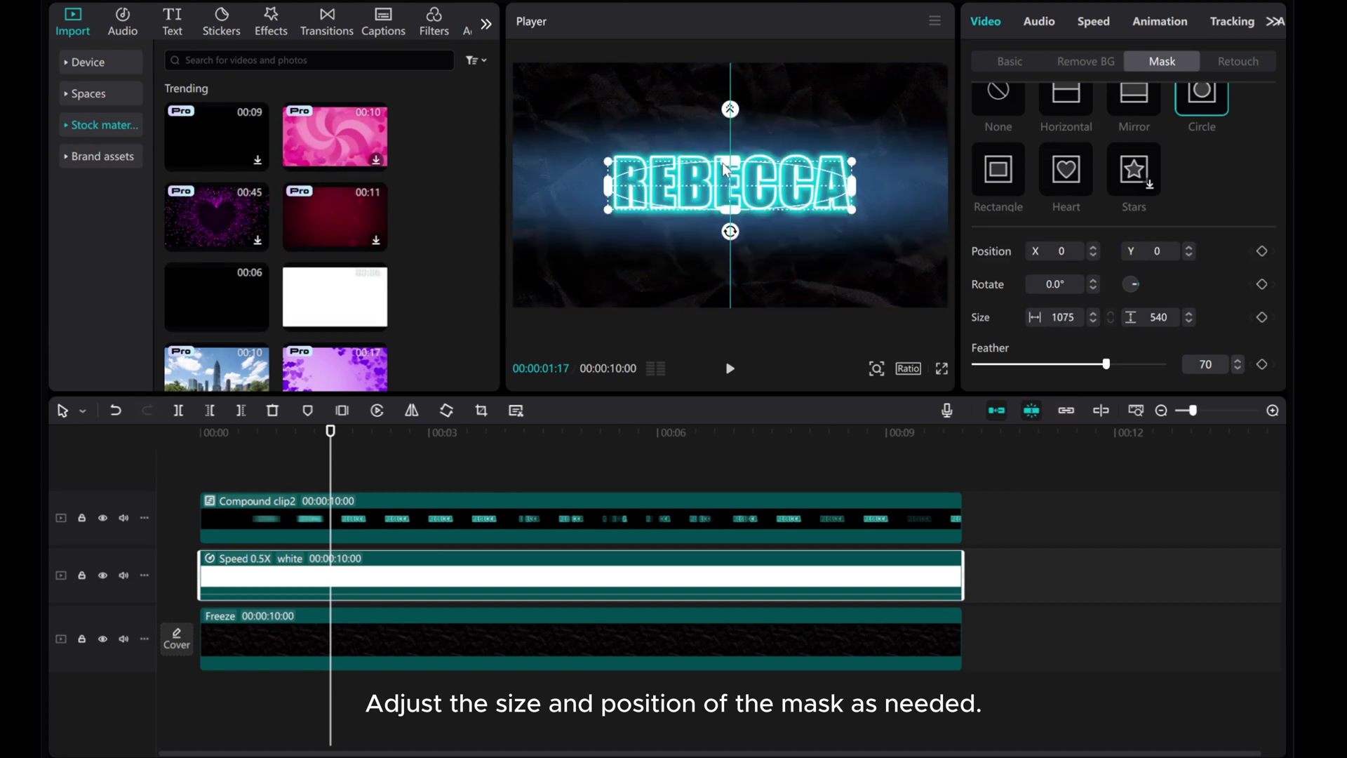
drag(618, 191, 670, 189)
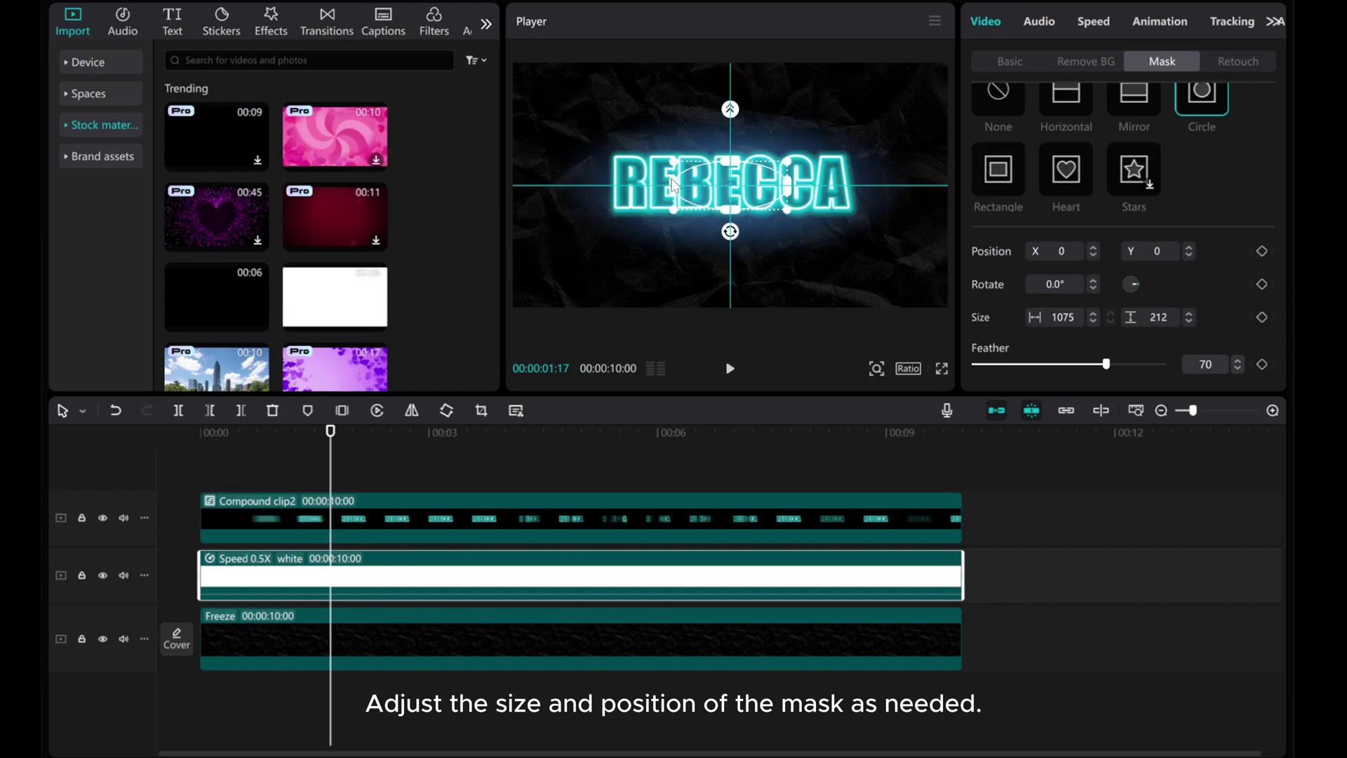
drag(670, 190, 734, 160)
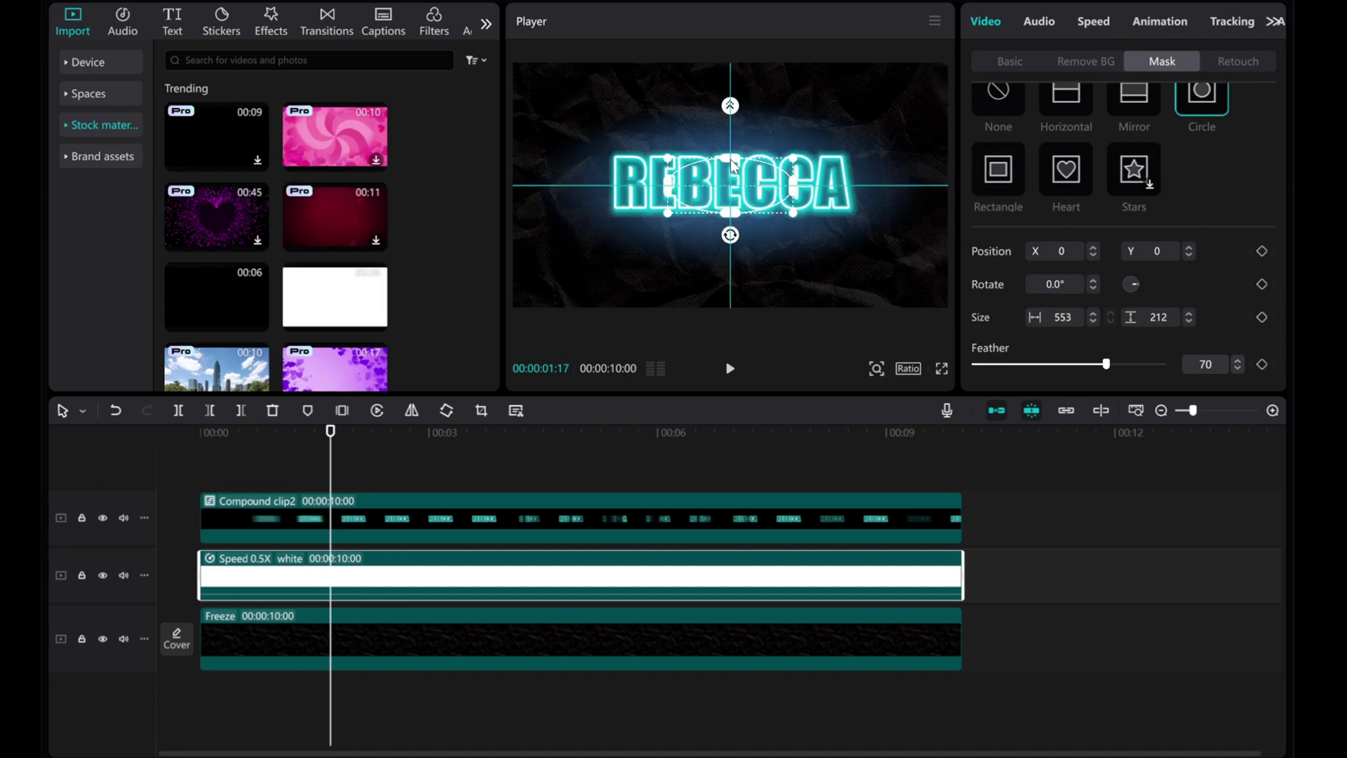
drag(790, 193, 793, 194)
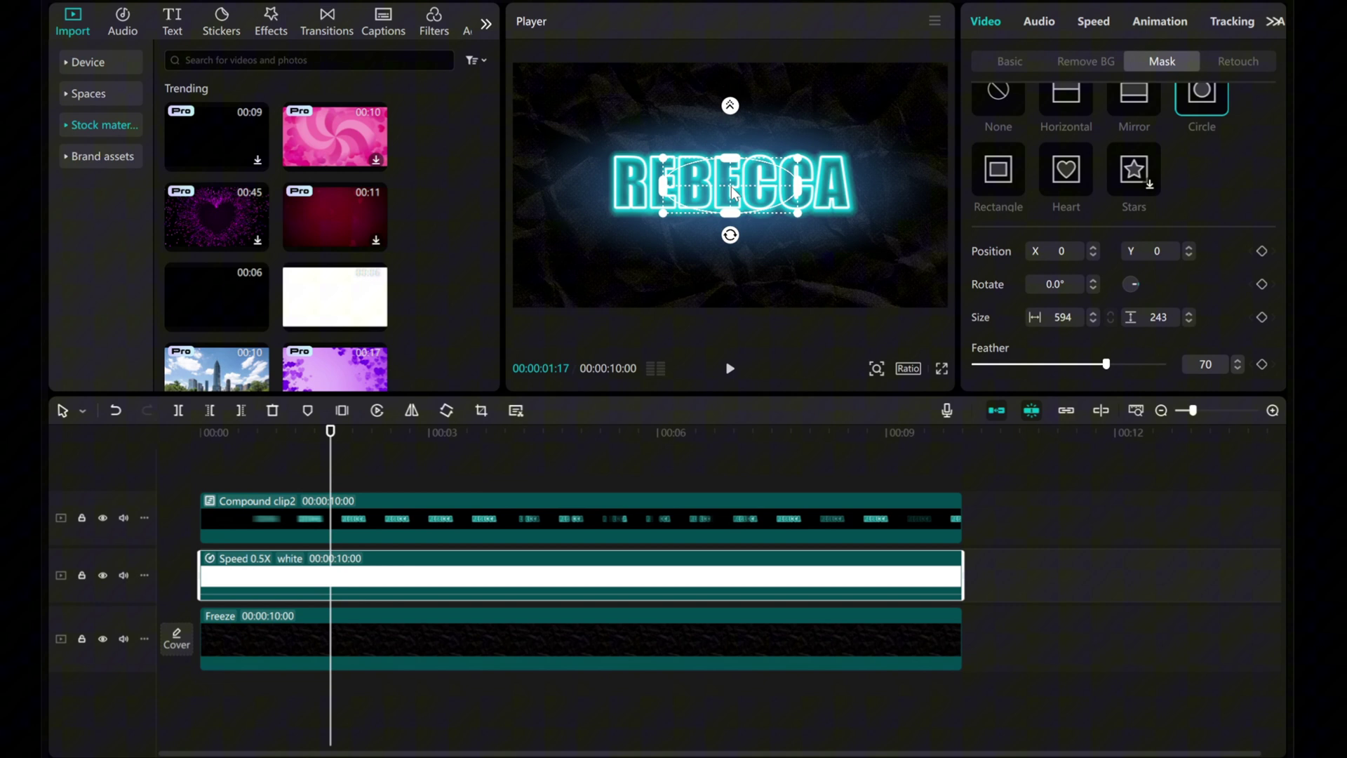
drag(329, 463, 190, 461)
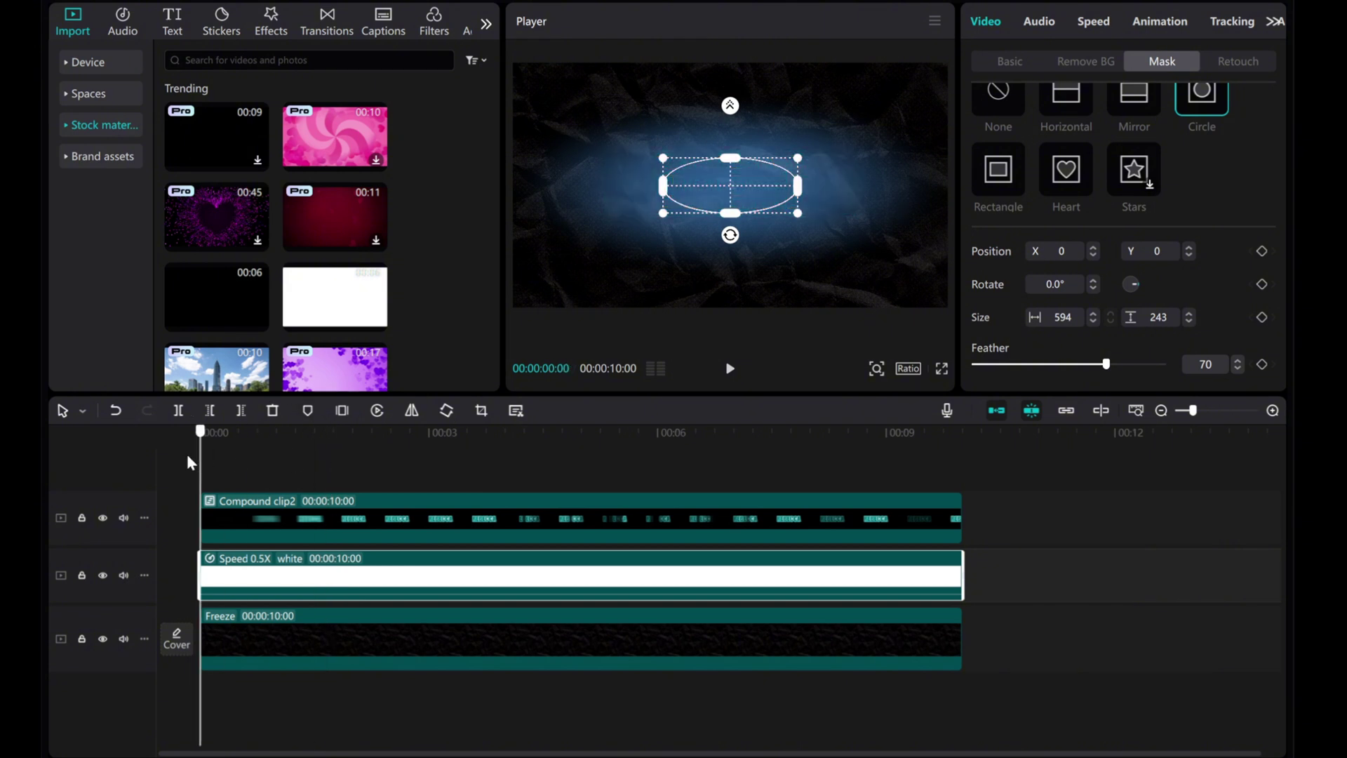
Preview the glow, pause around 7 seconds, and select the 'Speed 0.5X white' clip
click(217, 481)
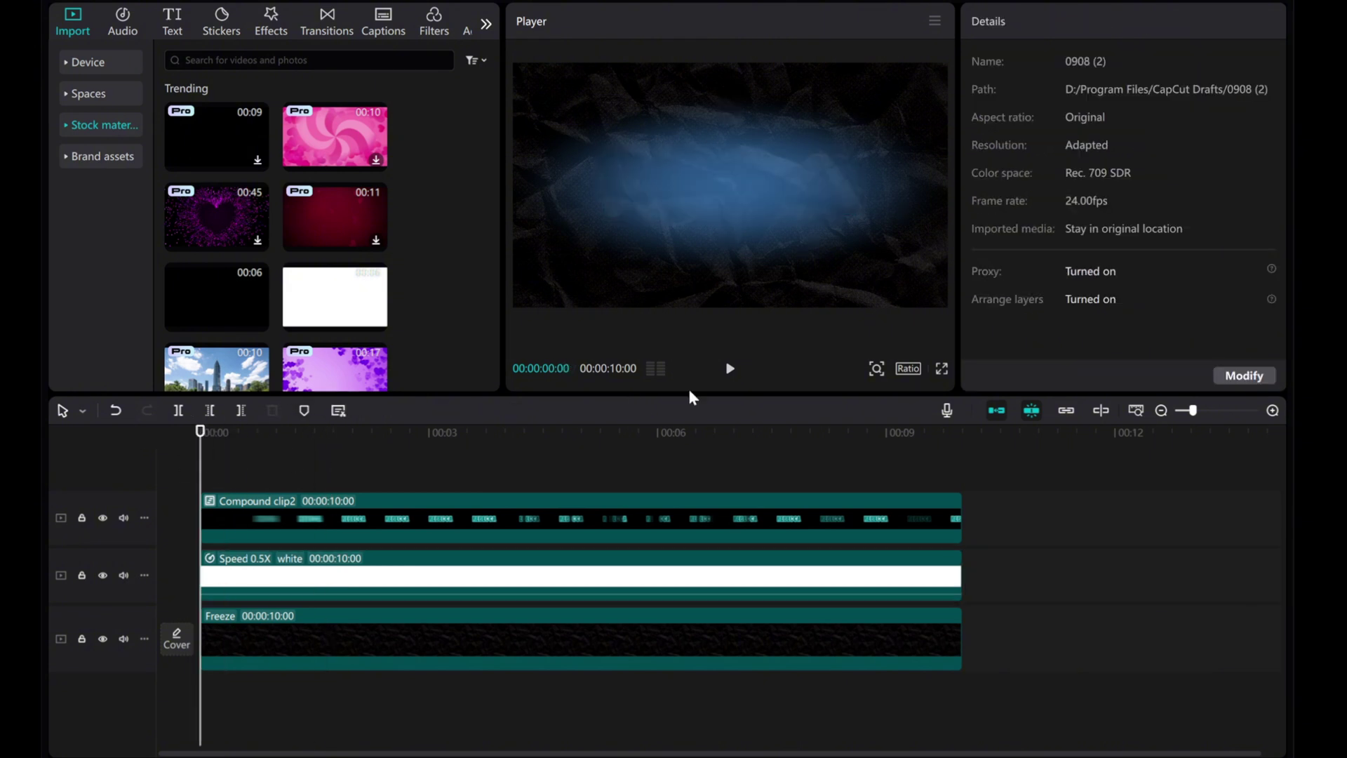
click(728, 371)
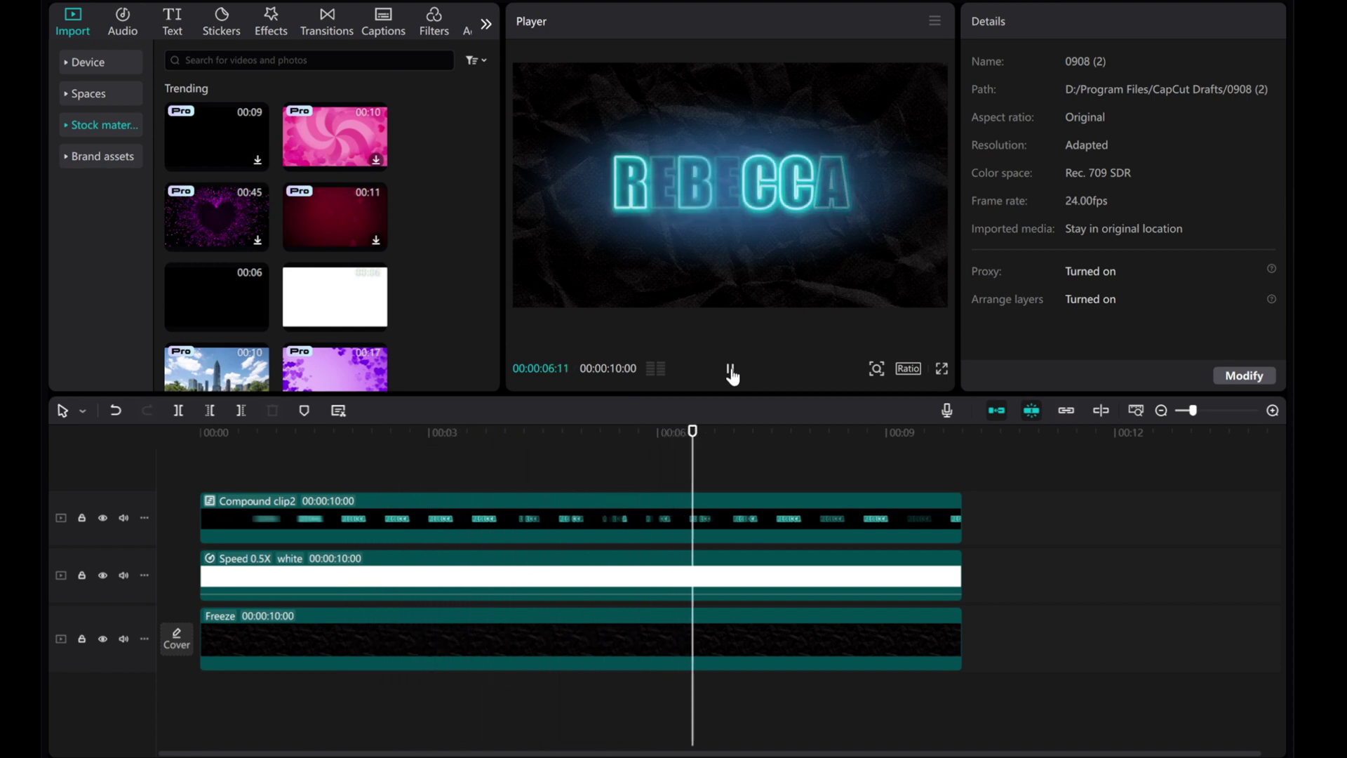
click(732, 370)
mouse_move(700, 482)
mouse_down()
mouse_move(763, 467)
mouse_move(749, 468)
mouse_up()
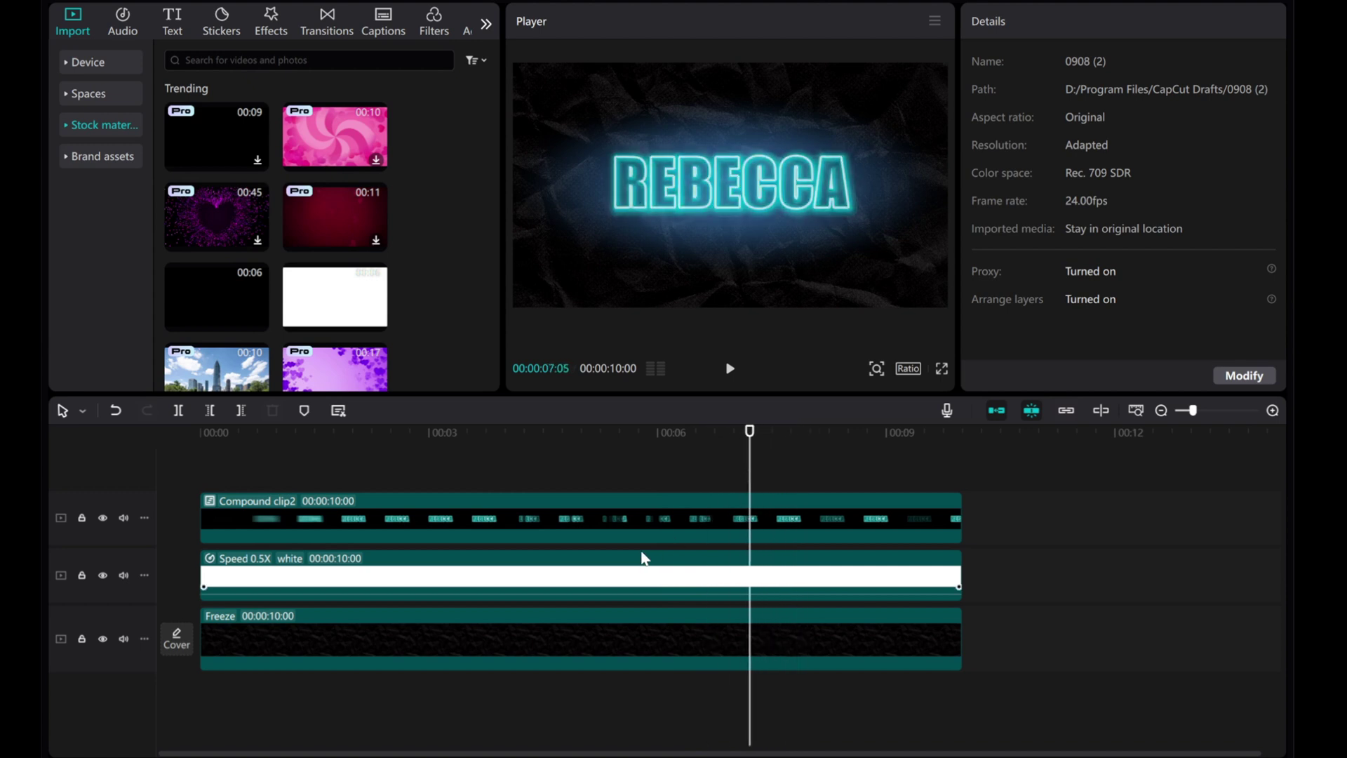
click(624, 578)
drag(732, 162, 731, 165)
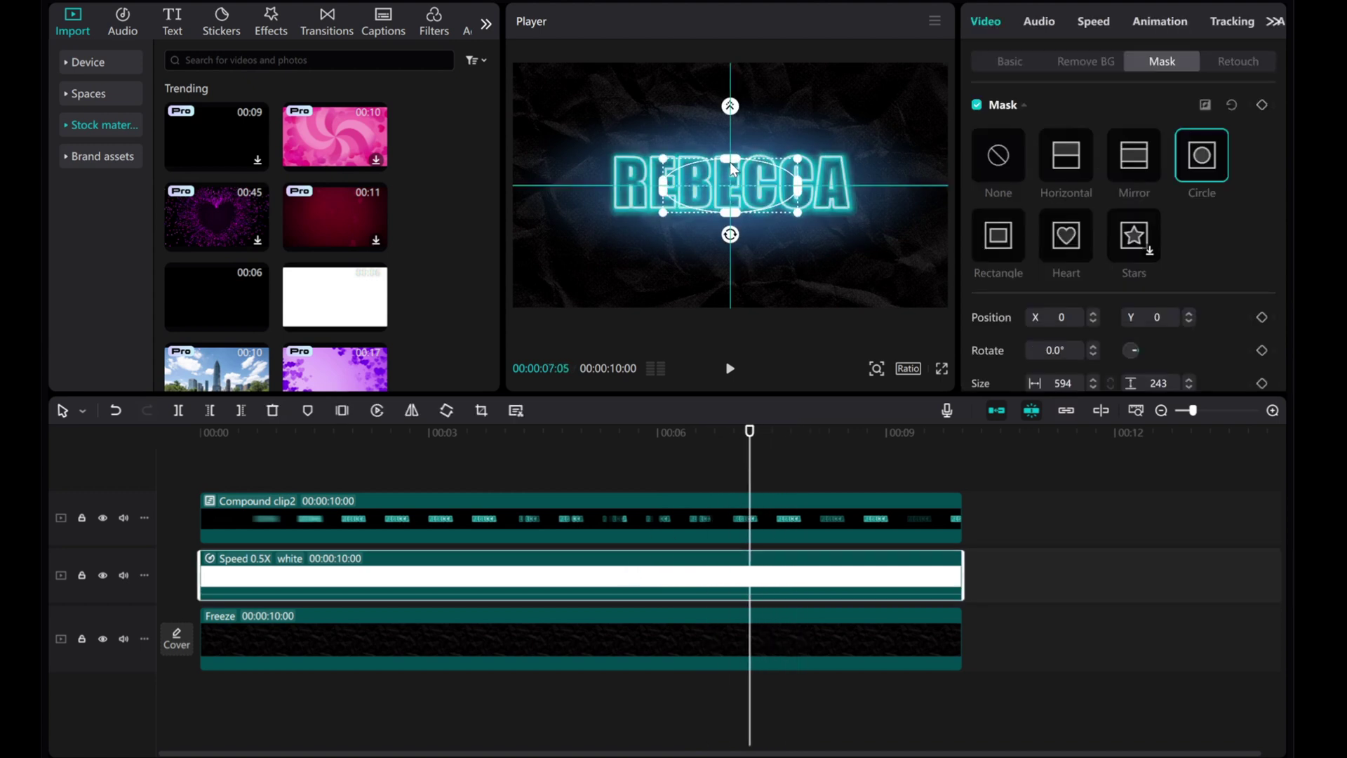
scroll(1110, 315, down, 1)
Reduce mask feather to about 55, lower the glow's Red curve, and return to 00:00
drag(1107, 365, 1084, 367)
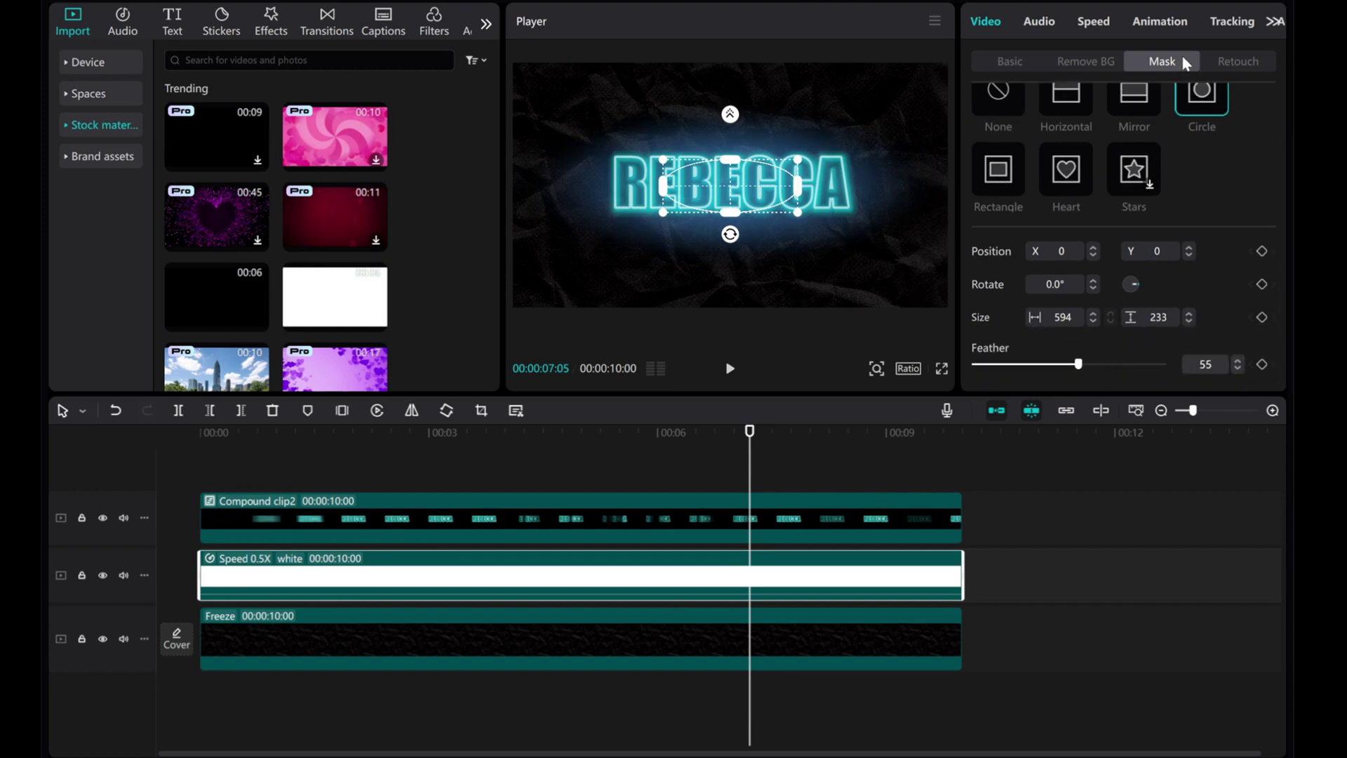
click(1277, 24)
click(1144, 24)
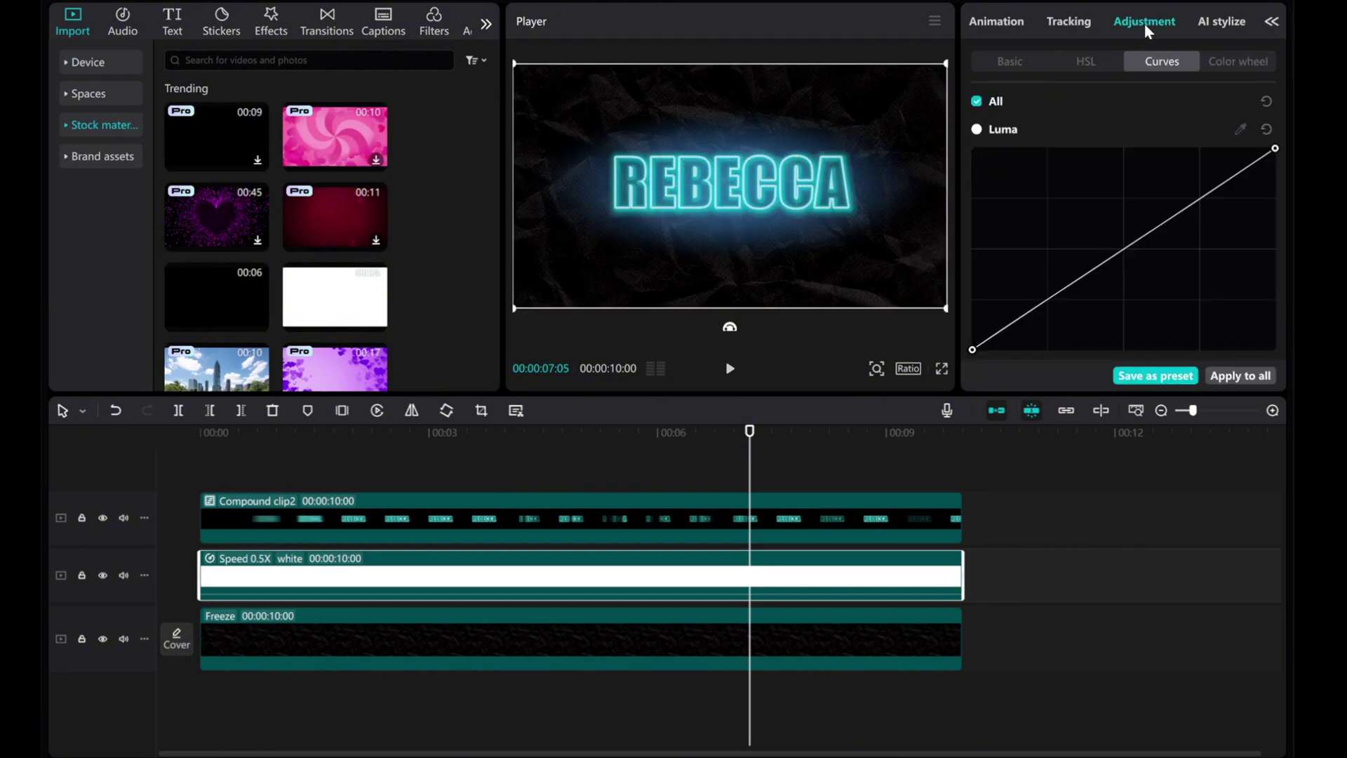
scroll(1168, 260, down, 3)
scroll(1169, 262, down, 3)
scroll(1170, 258, down, 2)
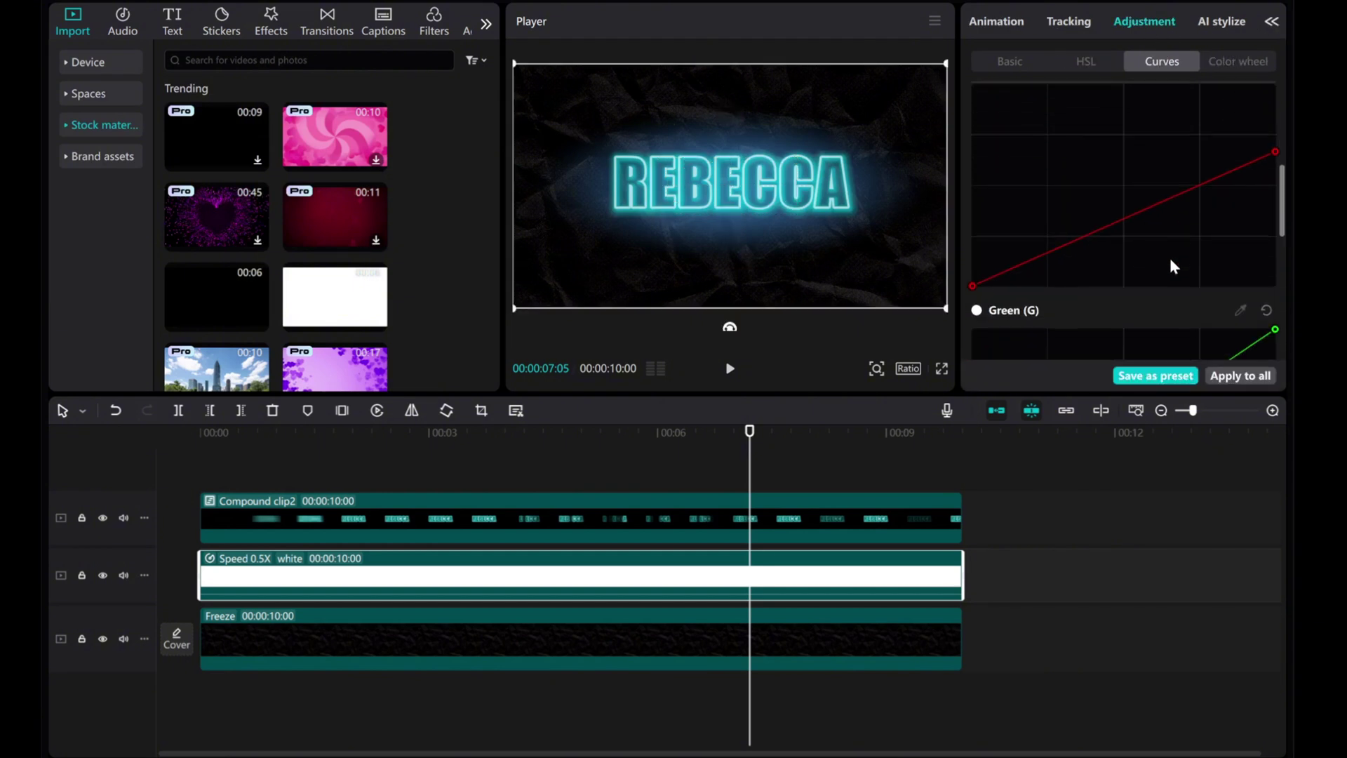
scroll(1169, 258, up, 2)
mouse_move(1274, 224)
mouse_down()
mouse_move(1261, 169)
mouse_move(1275, 241)
mouse_up()
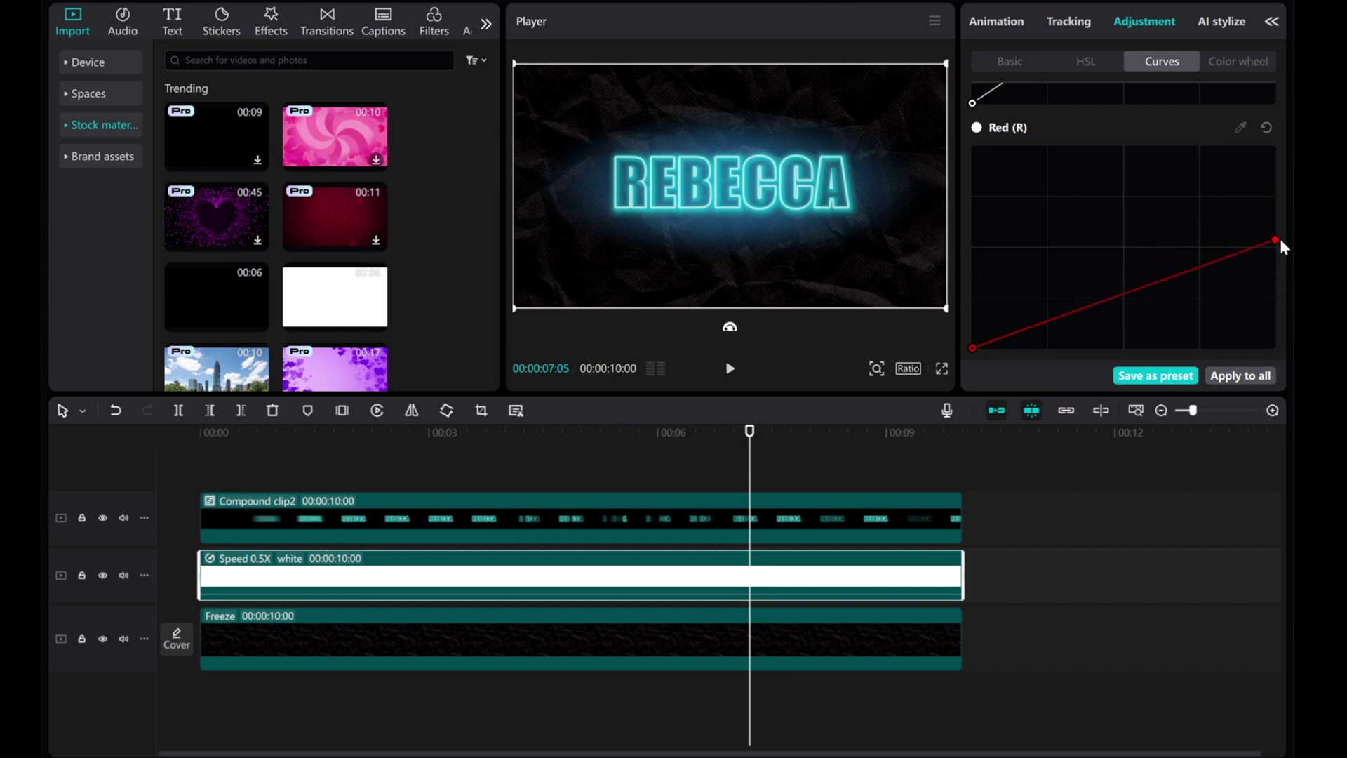
scroll(1228, 269, down, 3)
scroll(1192, 271, down, 3)
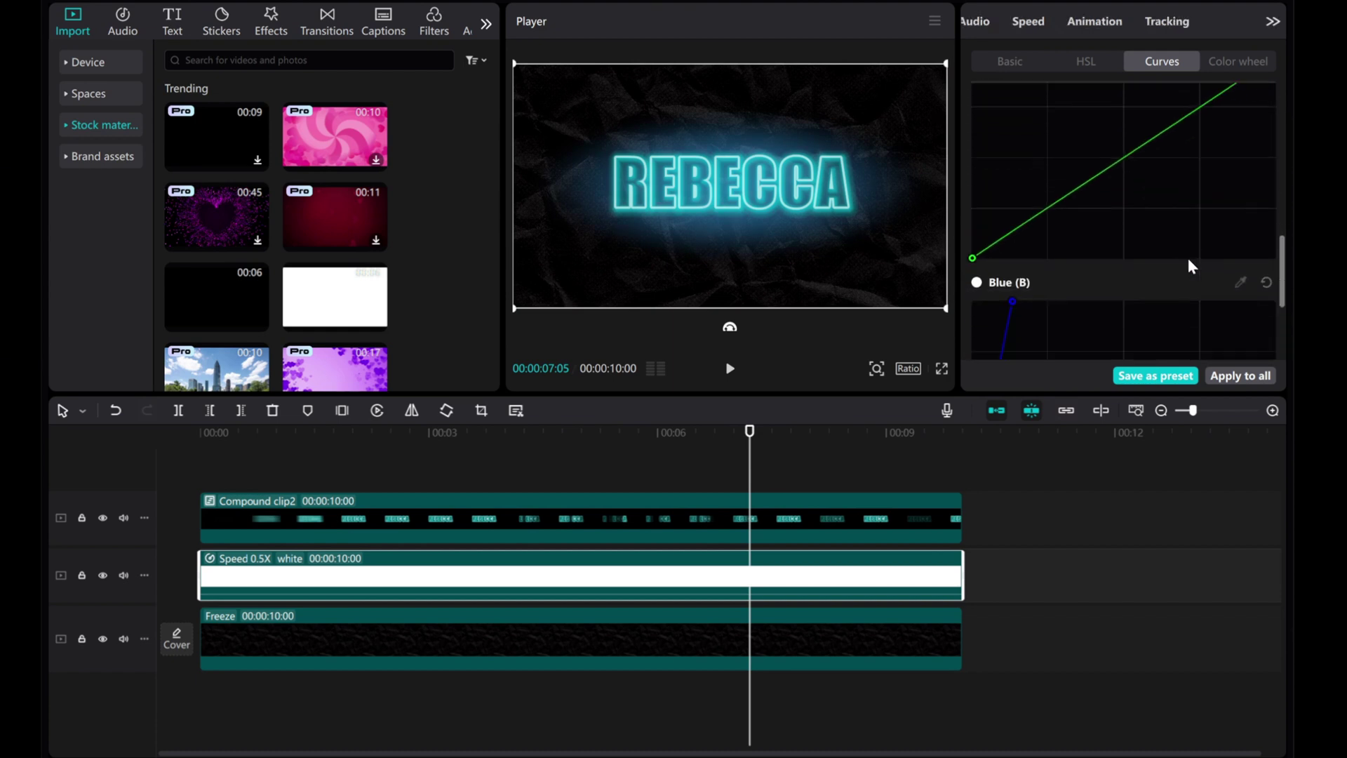
drag(1274, 174, 1002, 174)
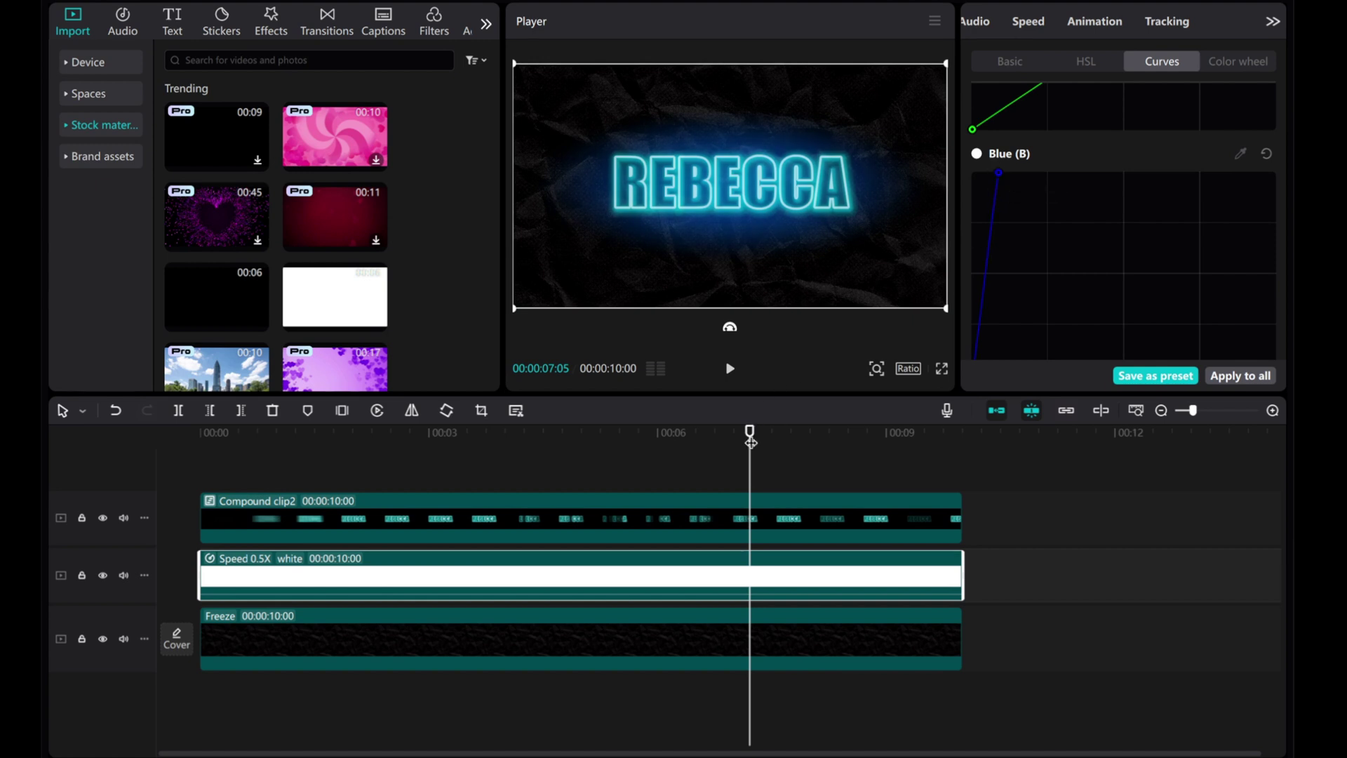
drag(750, 432, 200, 434)
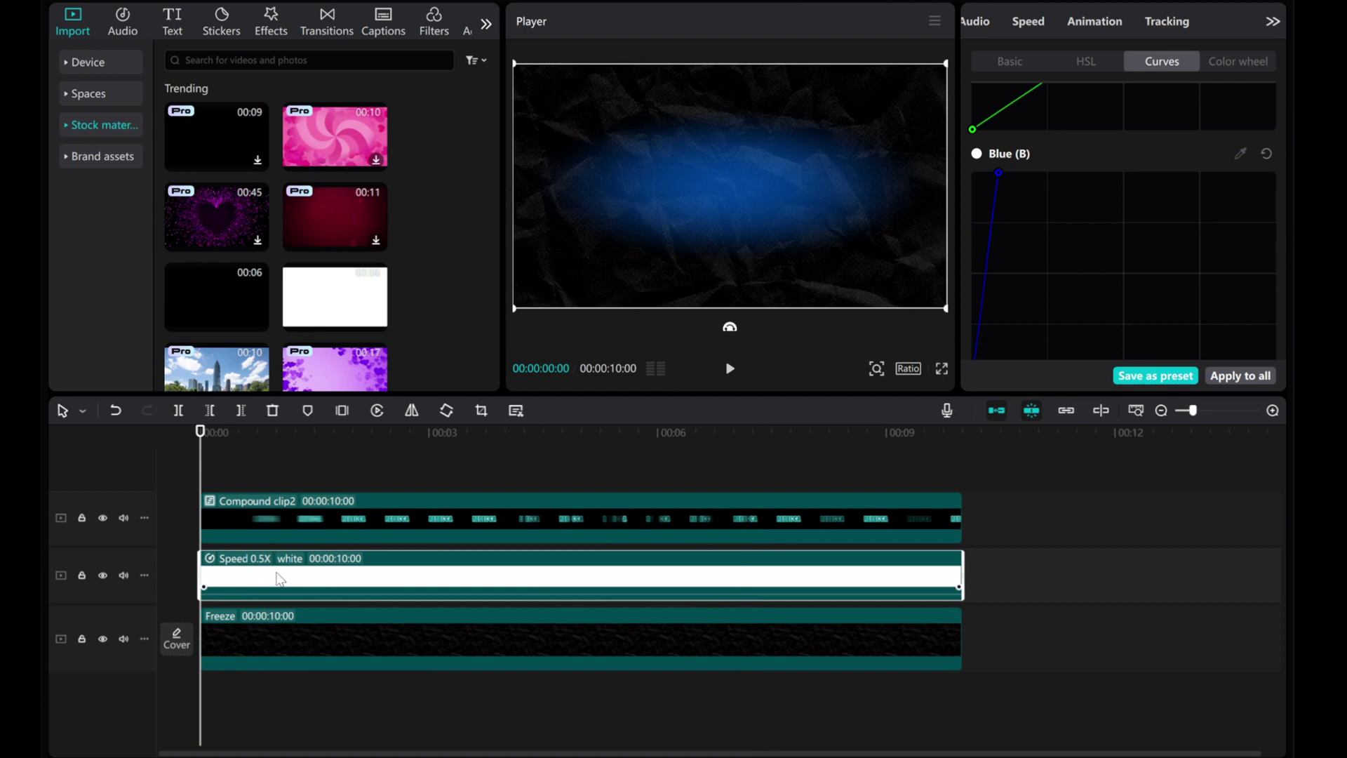
Apply a 2.0-second Fade In animation to the blue glow clip
click(1274, 21)
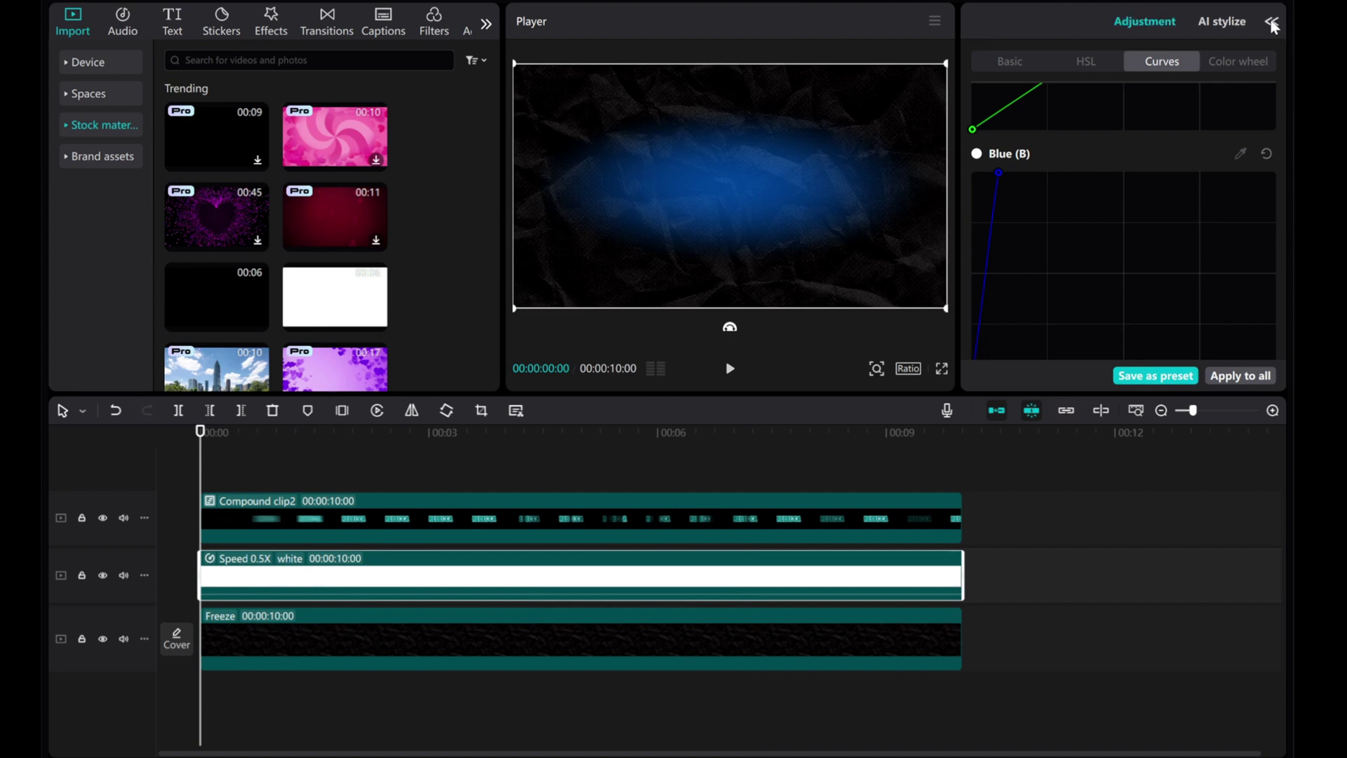
click(1269, 24)
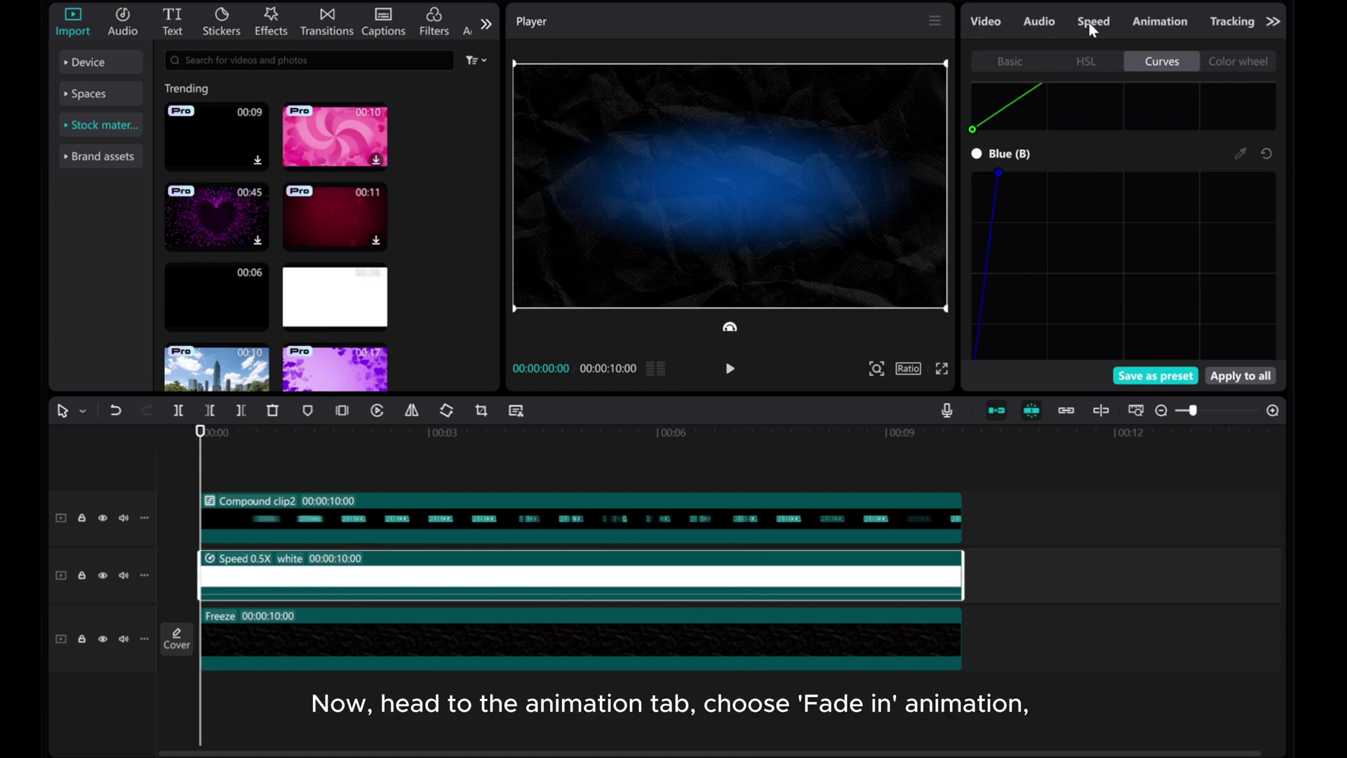
click(1159, 22)
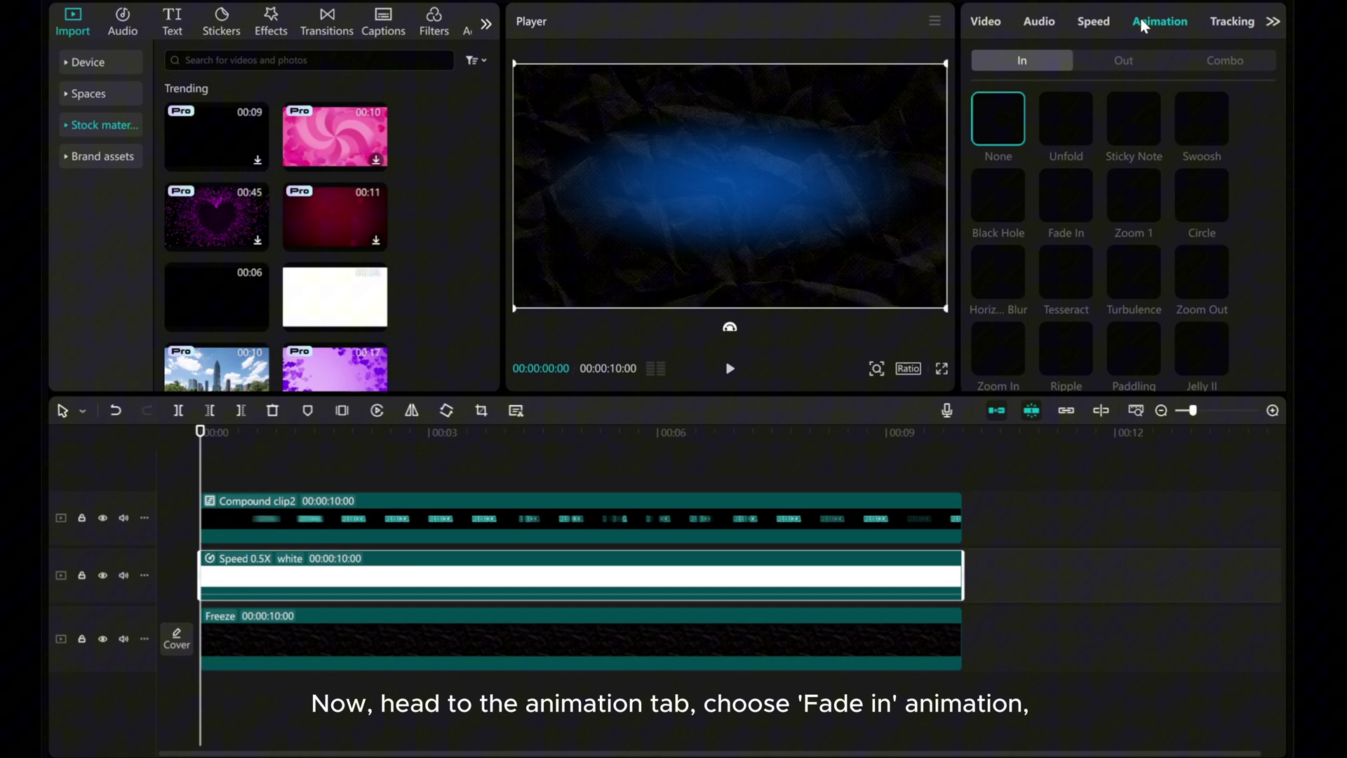
click(1058, 188)
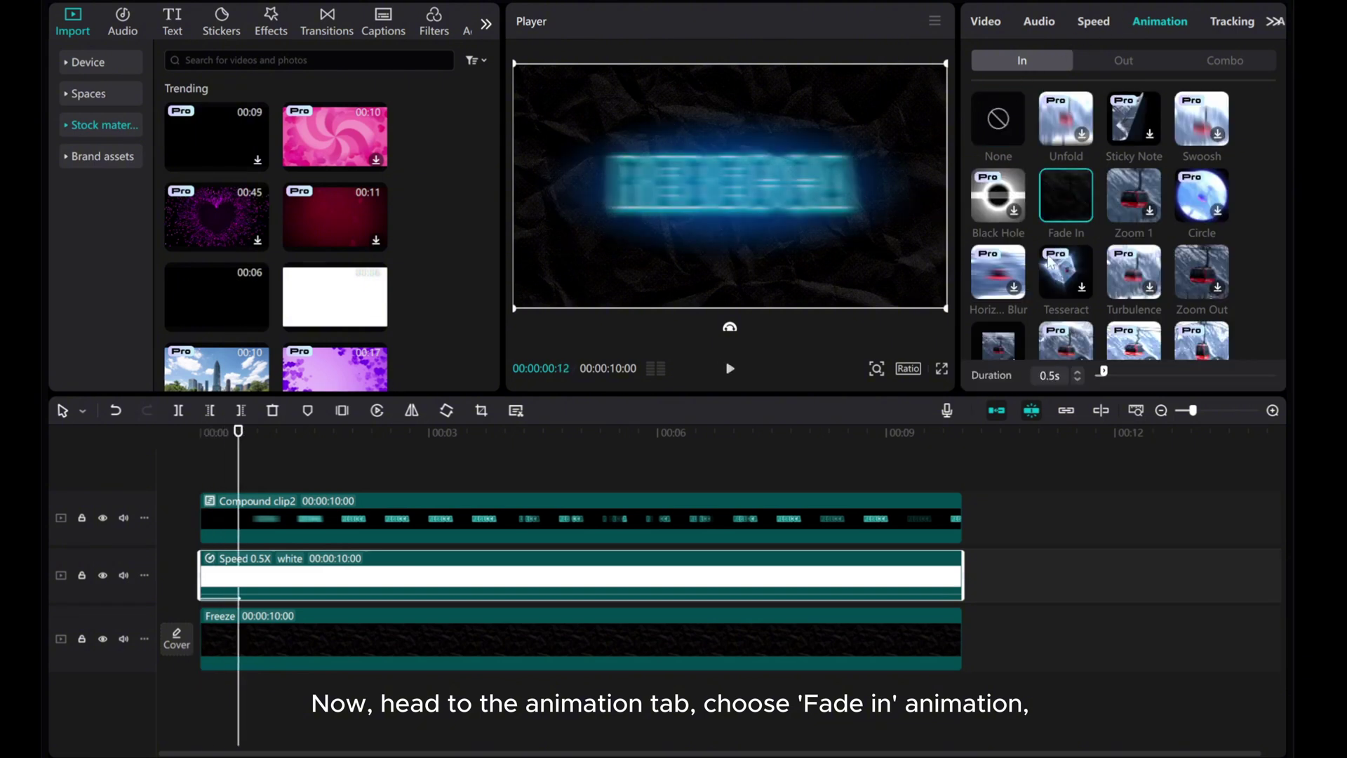
drag(1104, 375, 1134, 375)
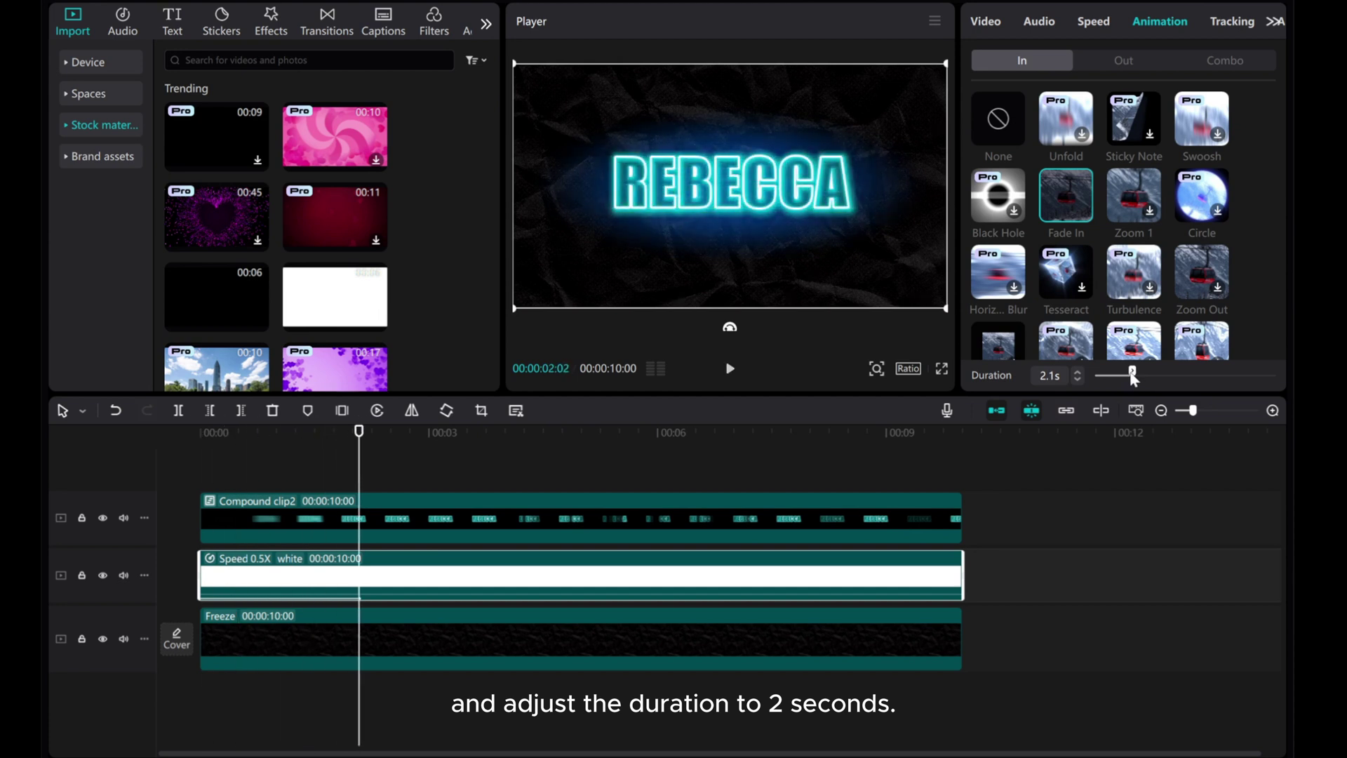
drag(1134, 375, 1129, 375)
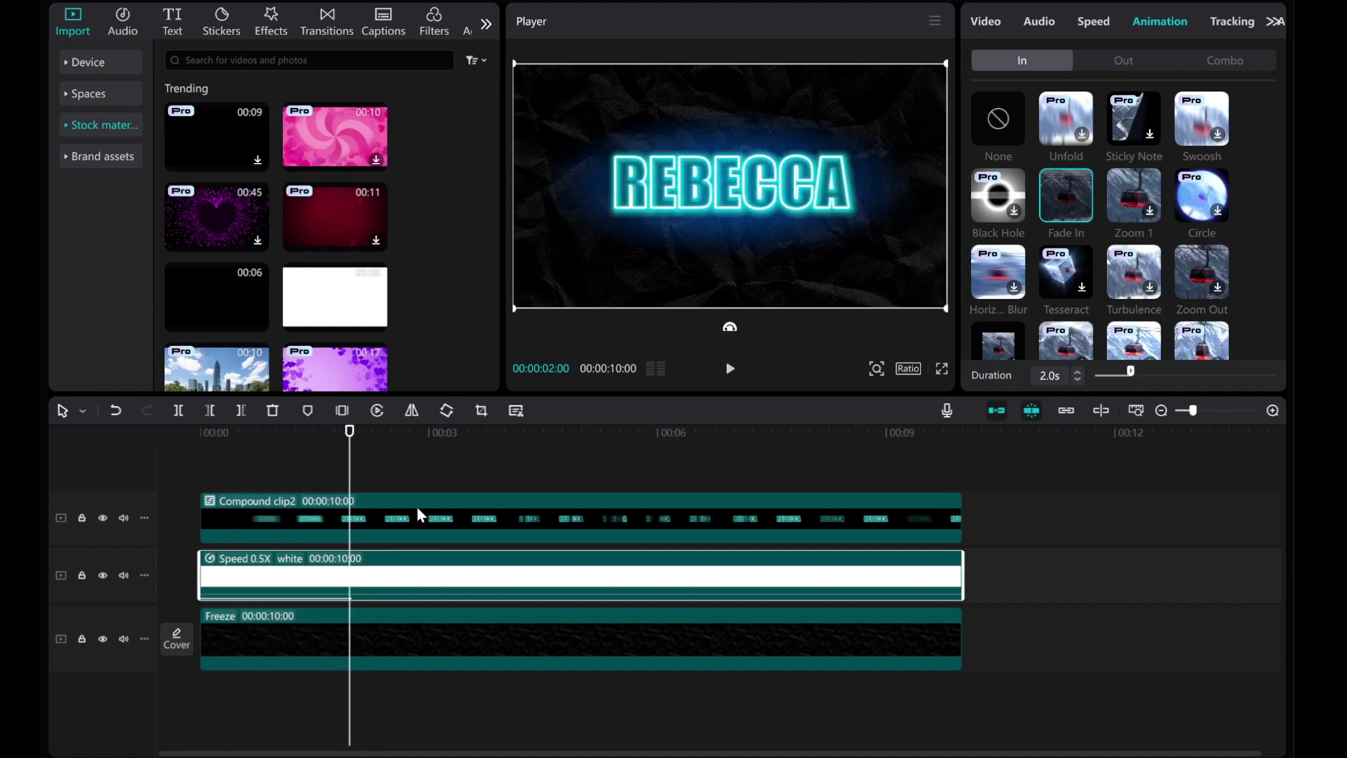
drag(354, 474, 200, 463)
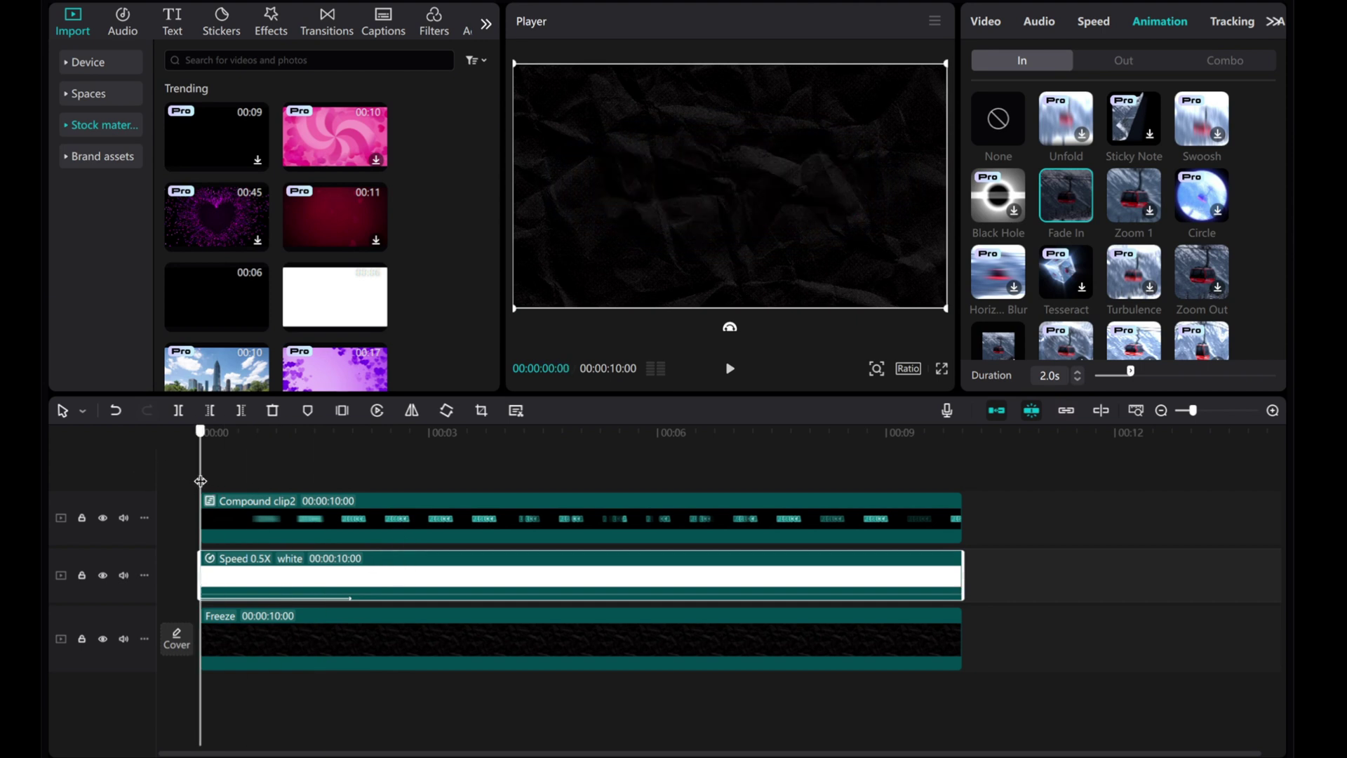
Give Compound clip2 (REBECCA) the Overlay blend mode with 83% opacity
click(431, 434)
click(483, 524)
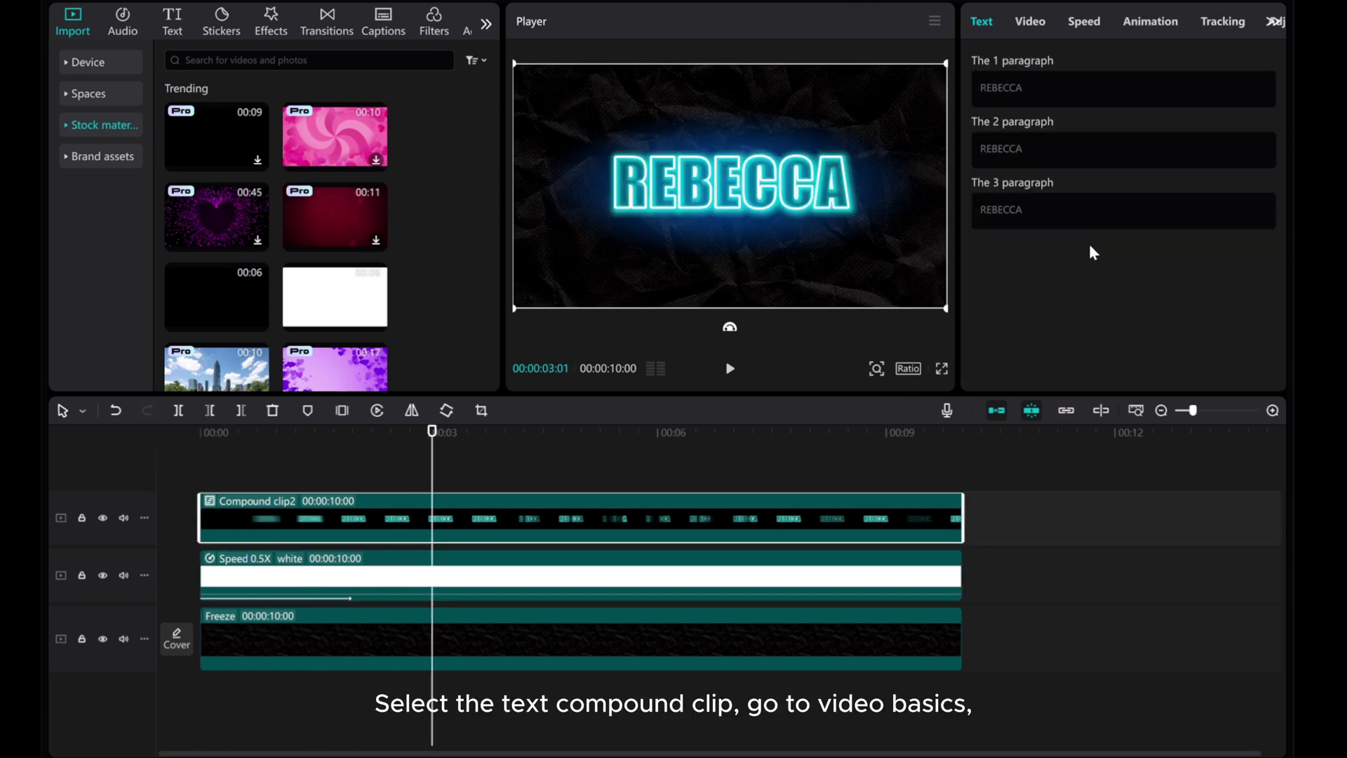
click(1029, 21)
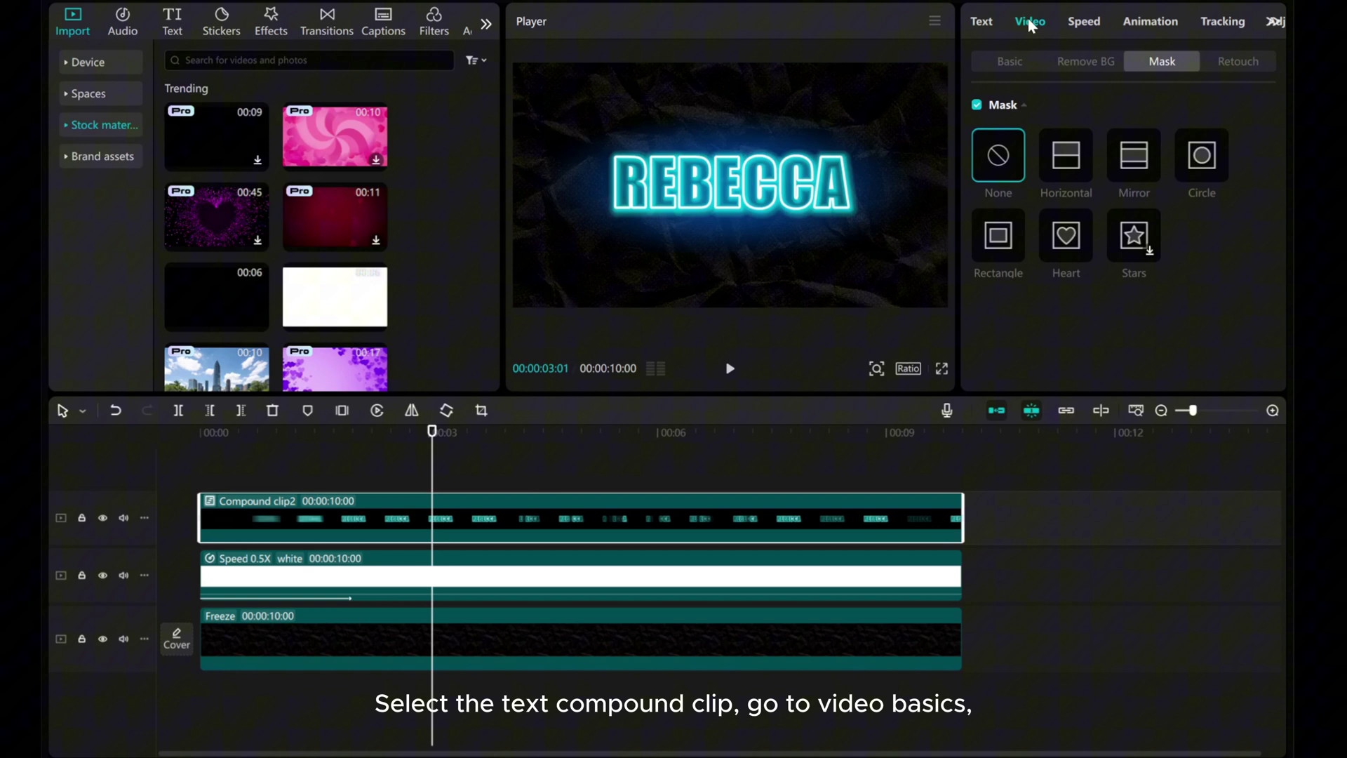
click(1008, 62)
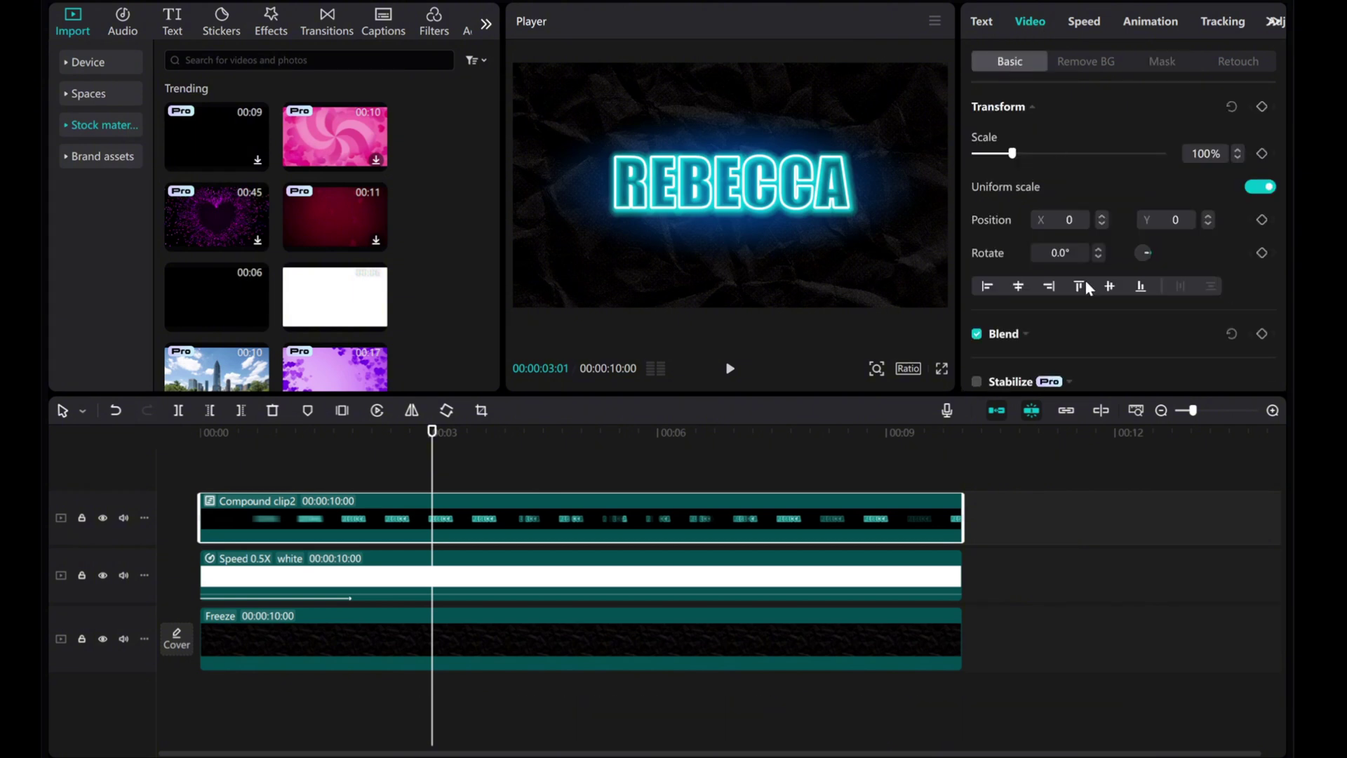
scroll(1085, 286, down, 3)
click(1026, 207)
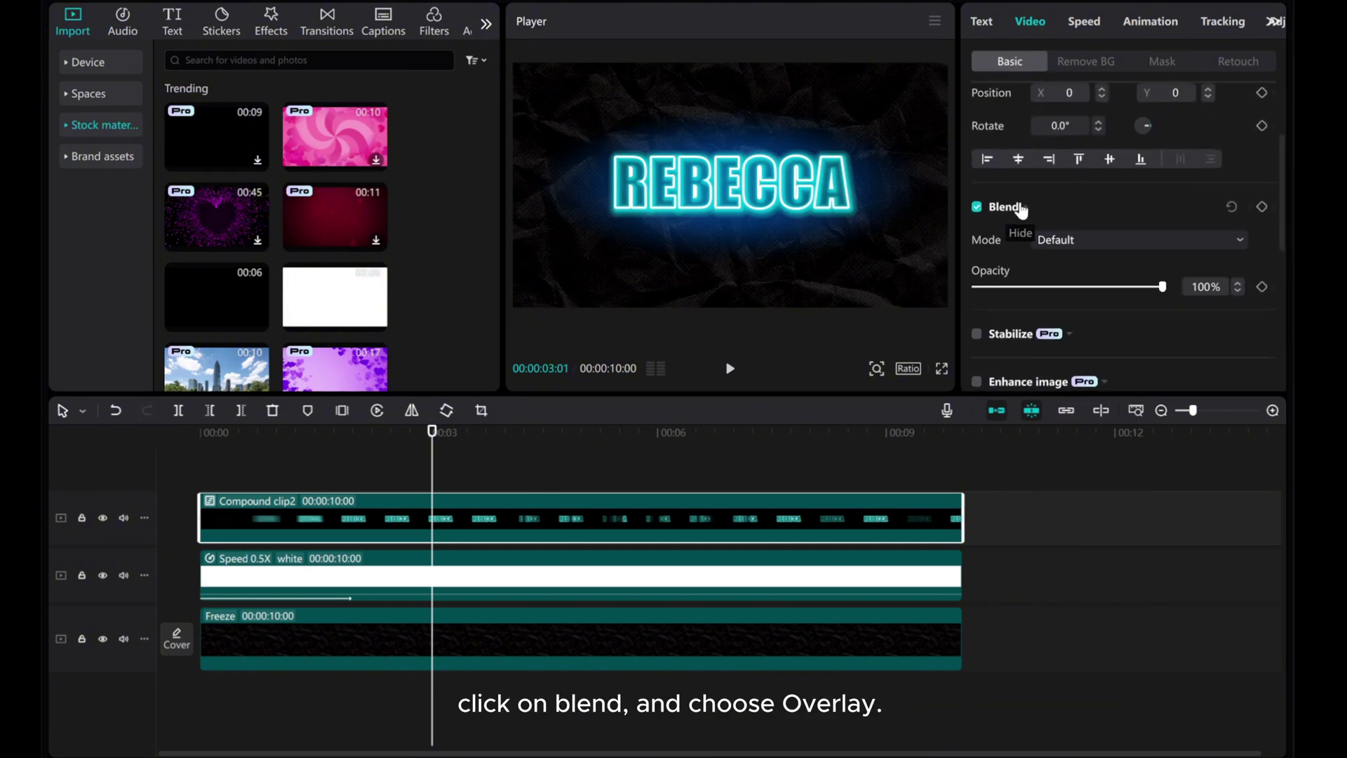
click(1086, 247)
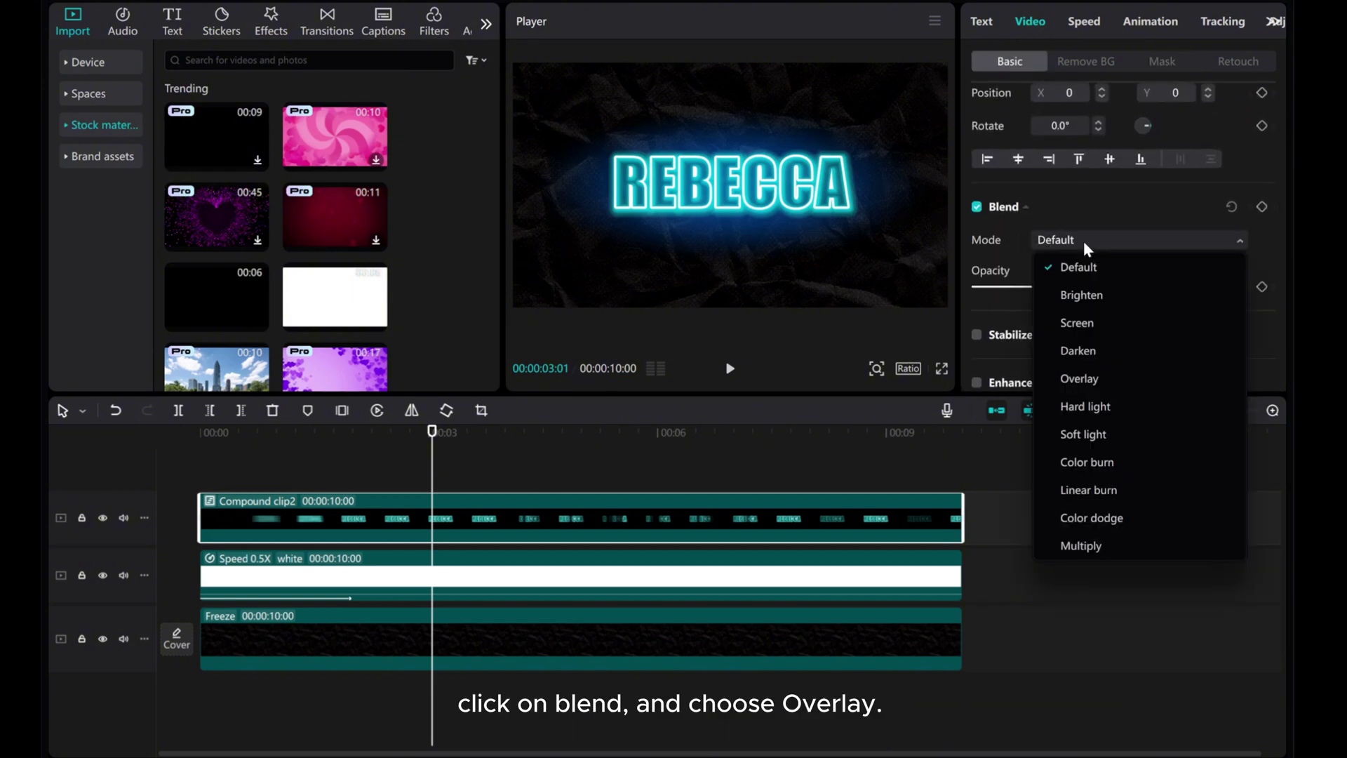
click(1078, 381)
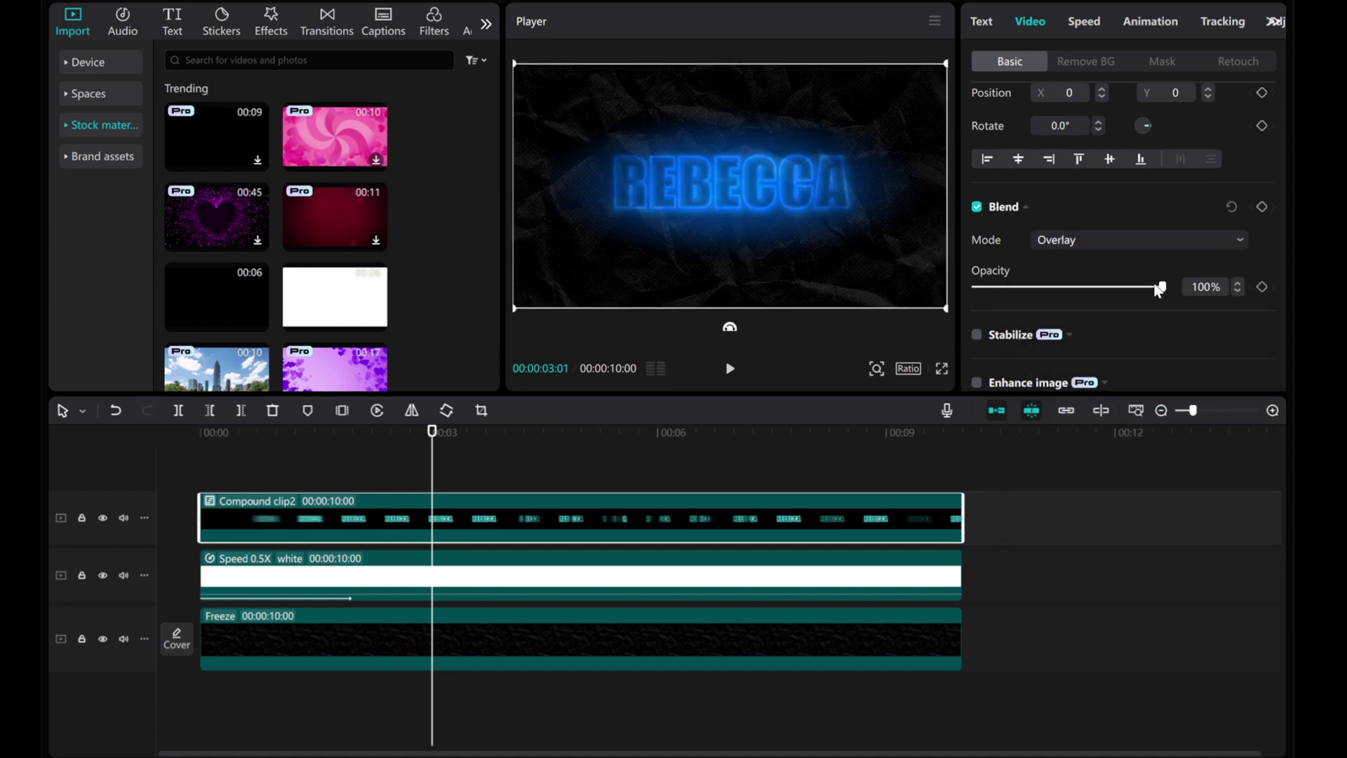
mouse_move(1161, 287)
mouse_down()
mouse_move(1112, 289)
mouse_move(1124, 290)
mouse_up()
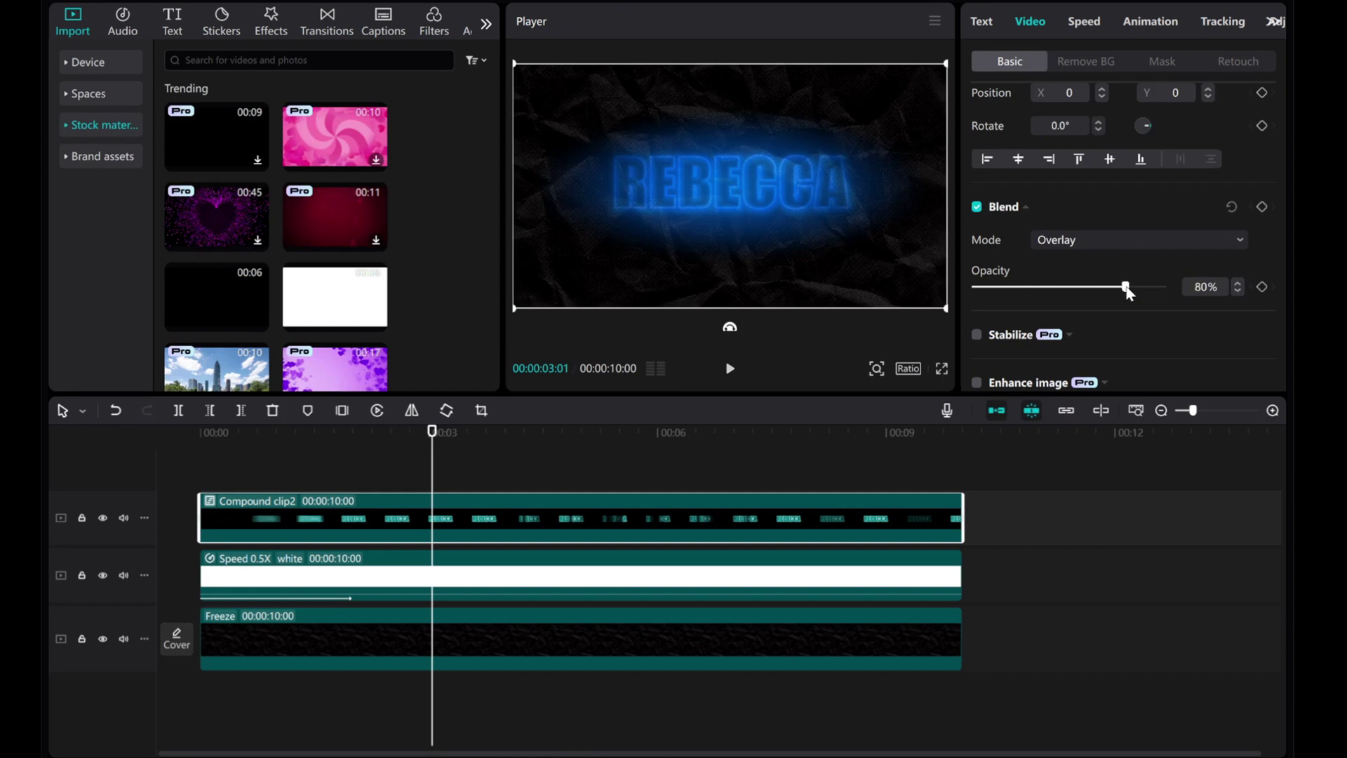
drag(432, 434, 132, 434)
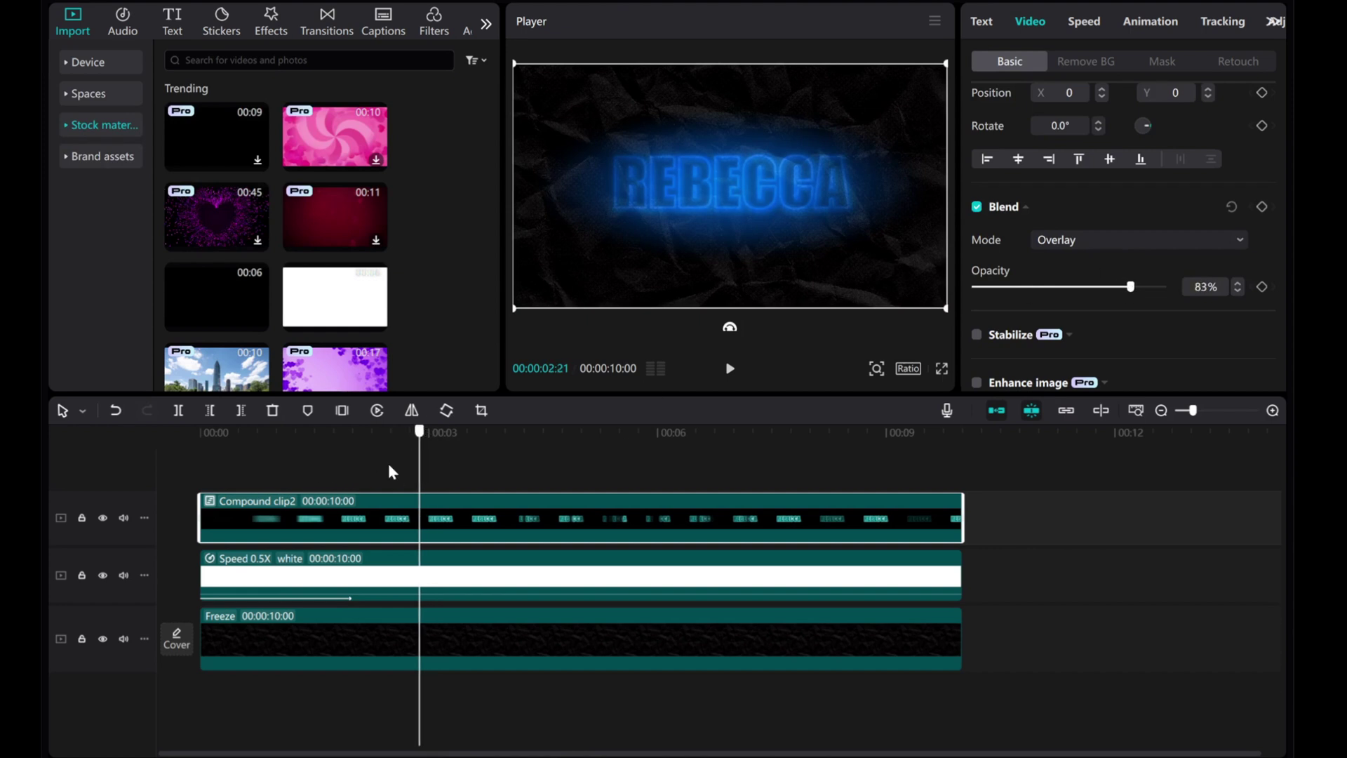
click(729, 368)
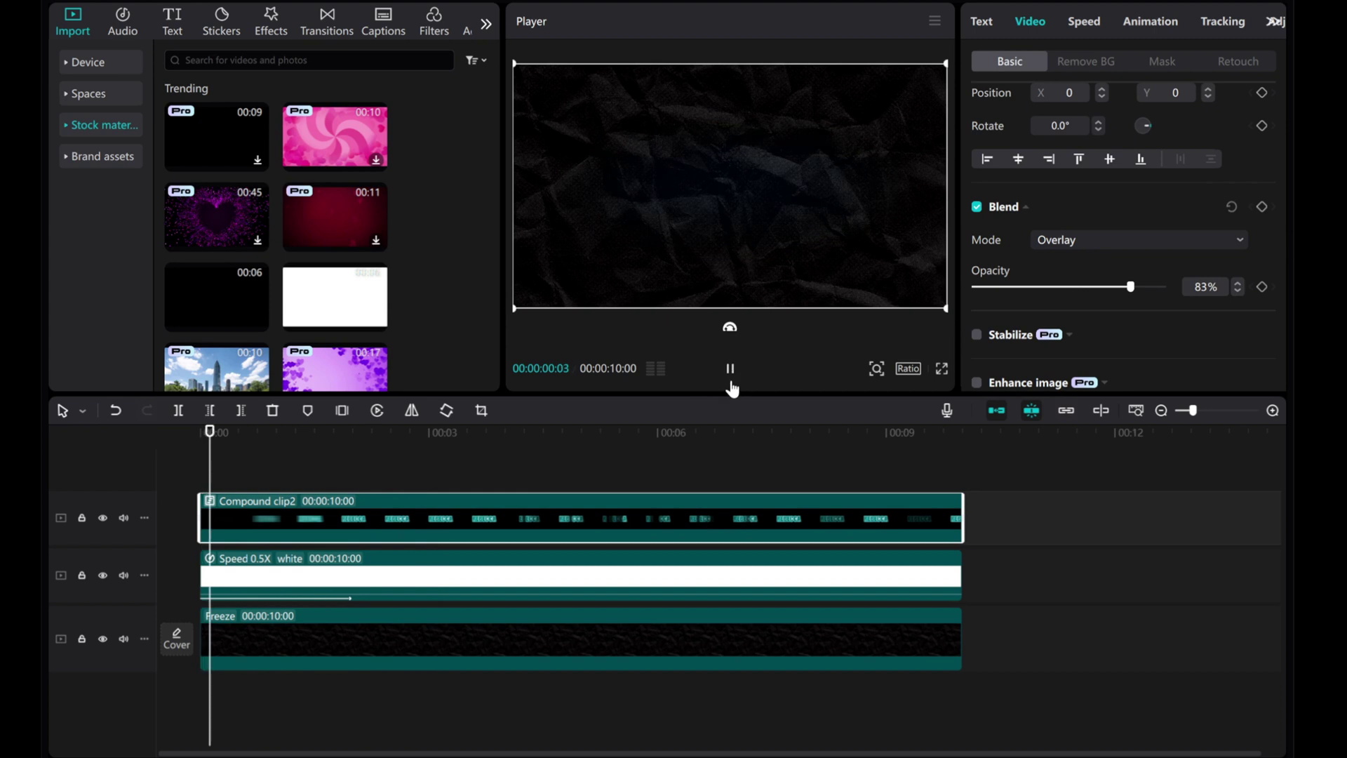